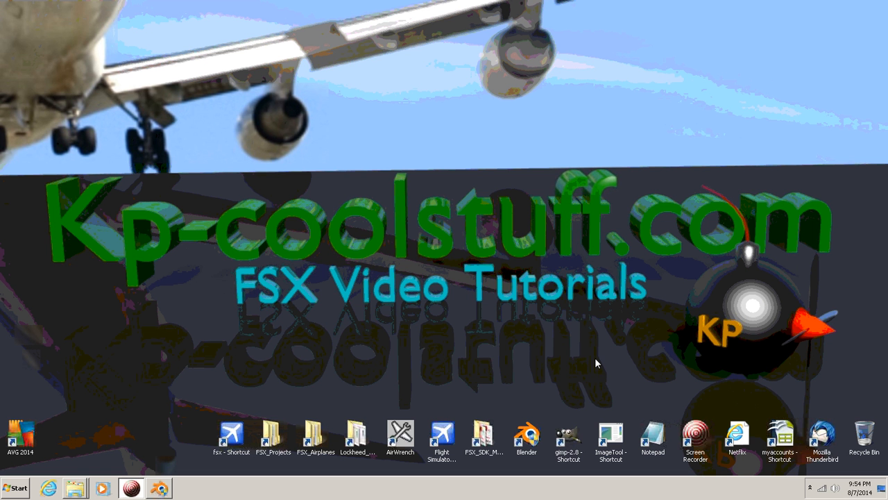
- Switch to Blender and, in the left orthographic view, add a cube mesh in the open rudder area behind the vertical fin
{"action": "left_click", "coordinate": [159, 488]}
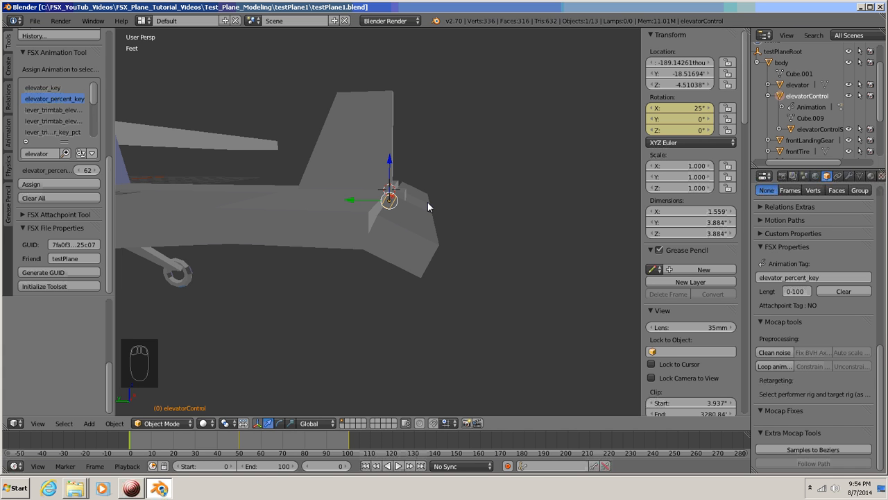
{"action": "key", "text": "ctrl+KP_3"}
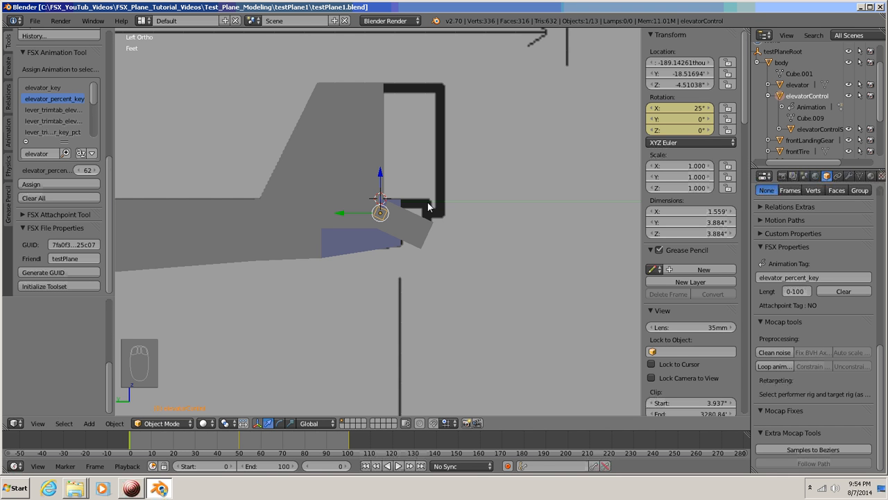
{"action": "scroll", "coordinate": [427, 202], "scroll_direction": "up", "scroll_amount": 2}
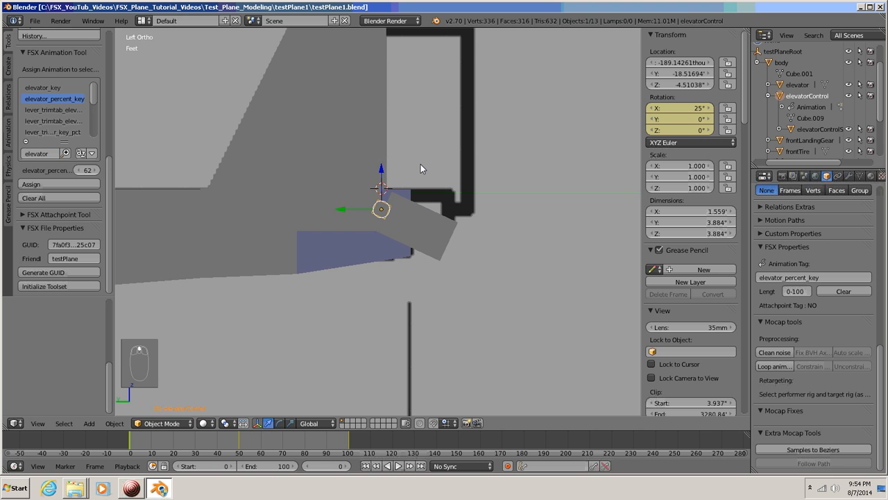
{"action": "middle_click_drag", "start_coordinate": [421, 169], "coordinate": [441, 242], "text": "shift"}
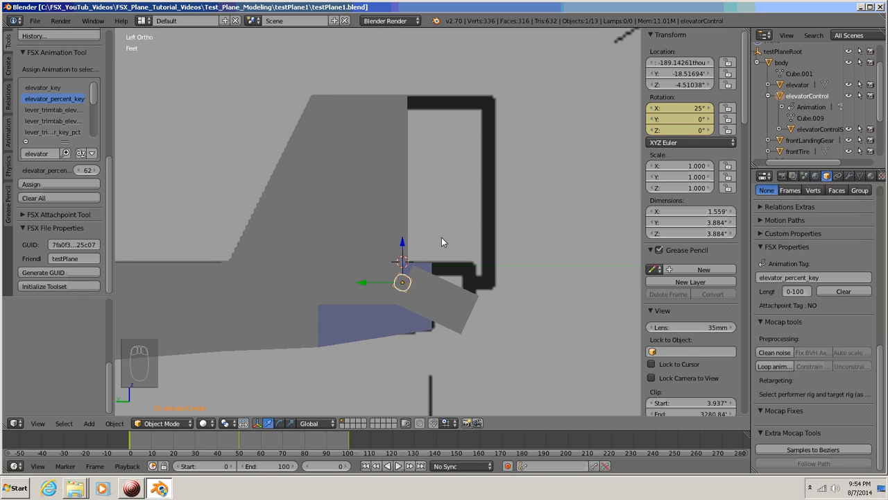
{"action": "right_click", "coordinate": [441, 187]}
{"action": "key", "text": "ctrl+a"}
{"action": "key", "text": "shift+a"}
{"action": "mouse_move", "coordinate": [487, 112]}
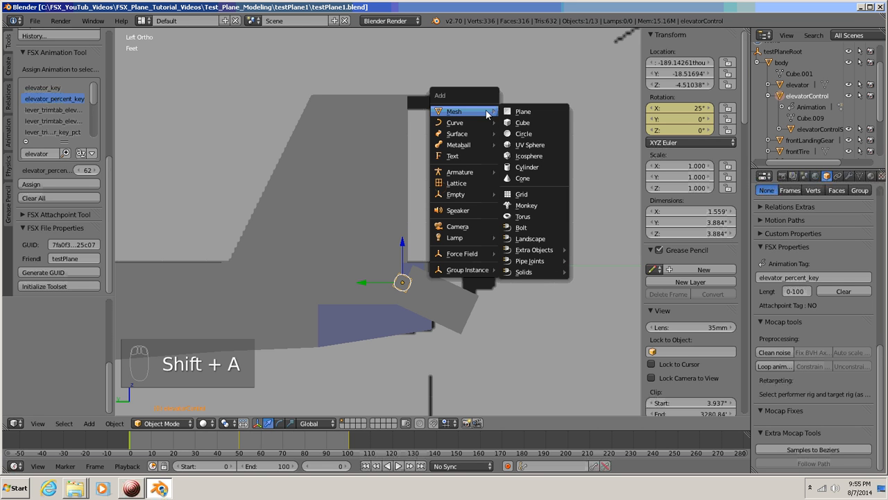
{"action": "left_click", "coordinate": [522, 123]}
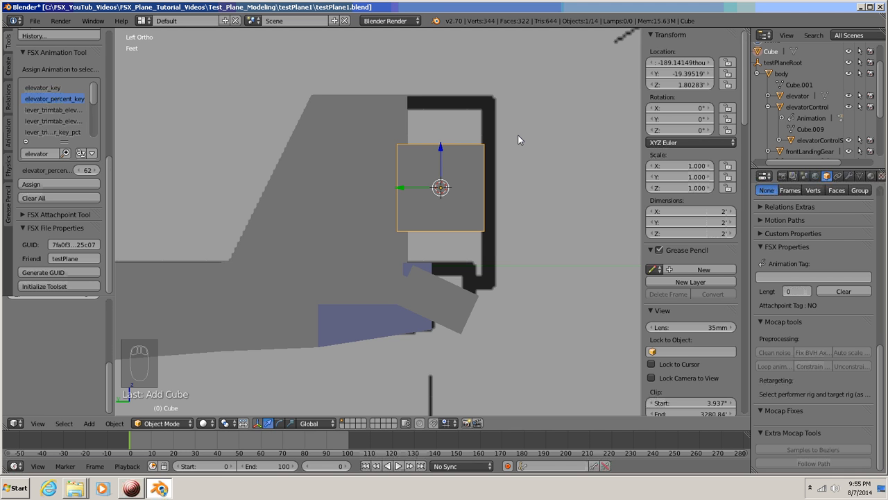
- In wireframe display, move the cube about -2.9 inches along Y so its front edge meets the fin's rear edge
{"action": "key", "text": "z"}
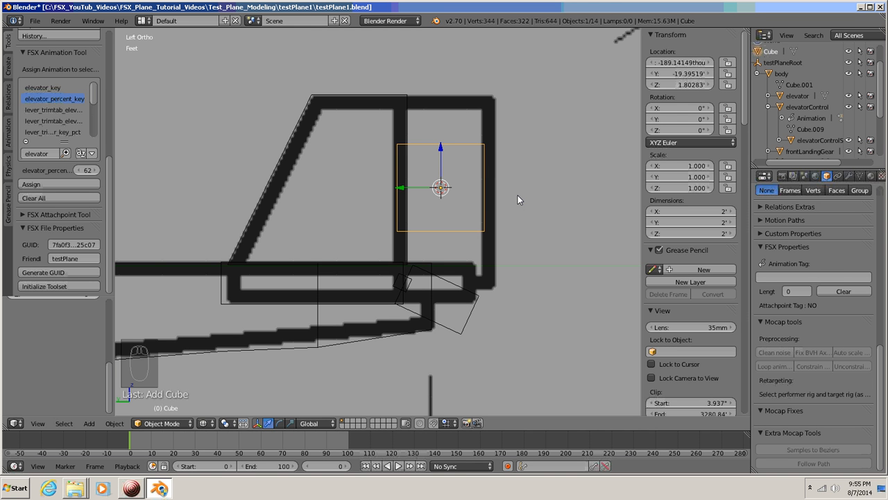
{"action": "key", "text": "g"}
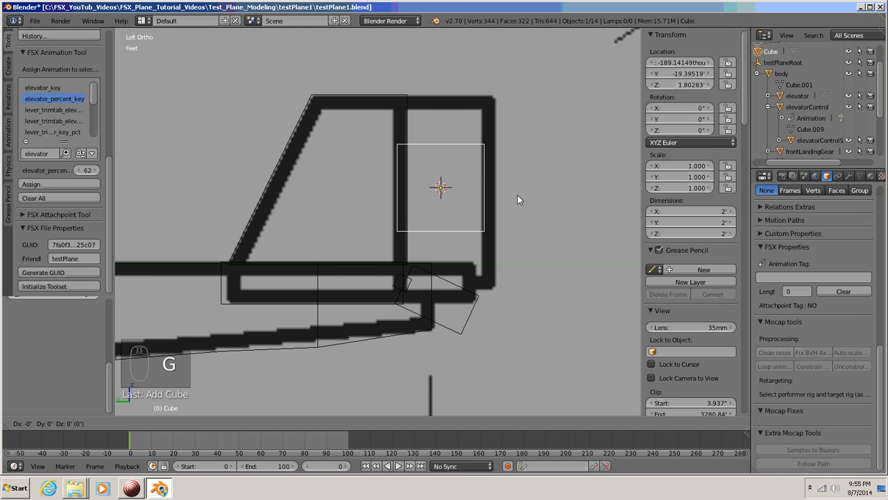
{"action": "key", "text": "y"}
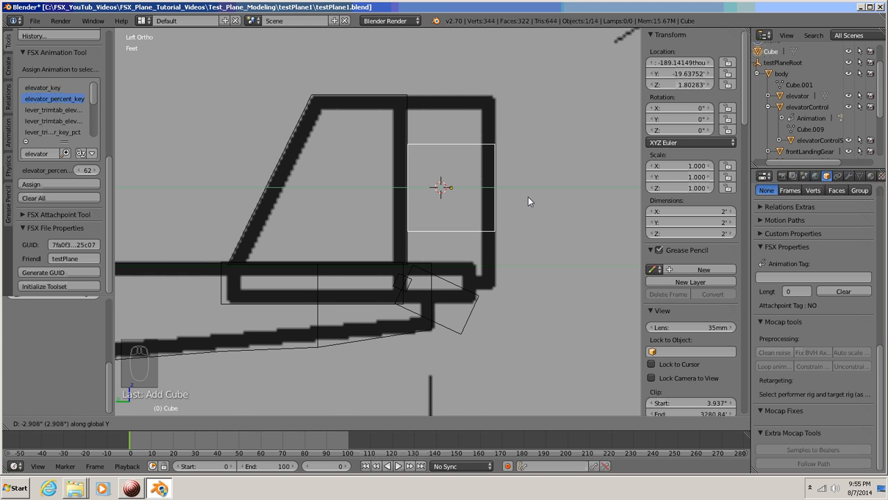
{"action": "left_click", "coordinate": [528, 197]}
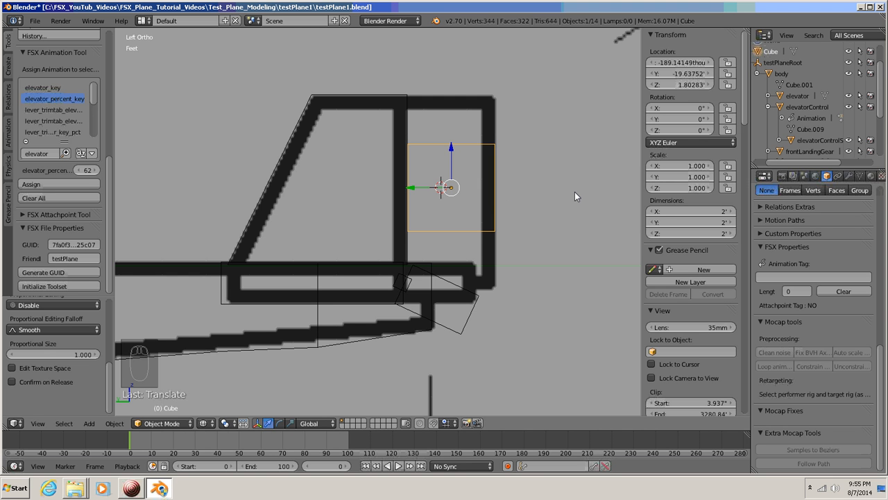
- In Edit Mode, raise the cube's top vertices about 1.135 feet along Z to match the top of the fin
{"action": "key", "text": "Tab"}
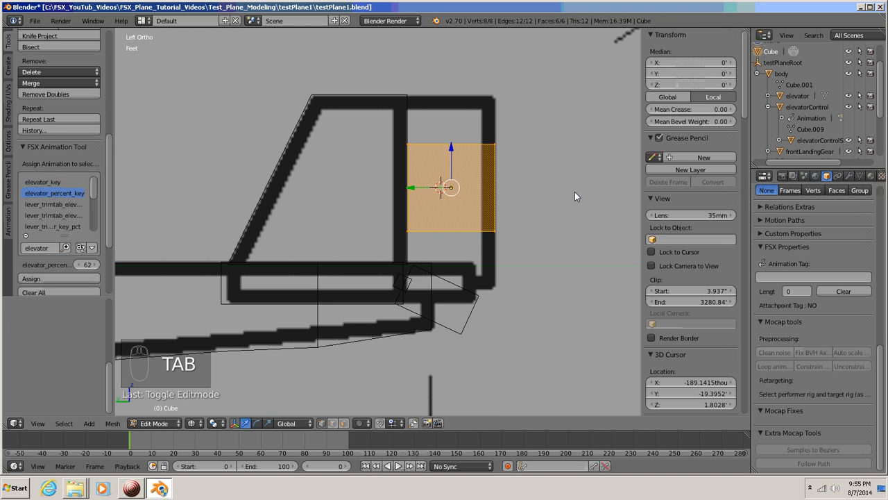
{"action": "key", "text": "a"}
{"action": "key", "text": "a"}
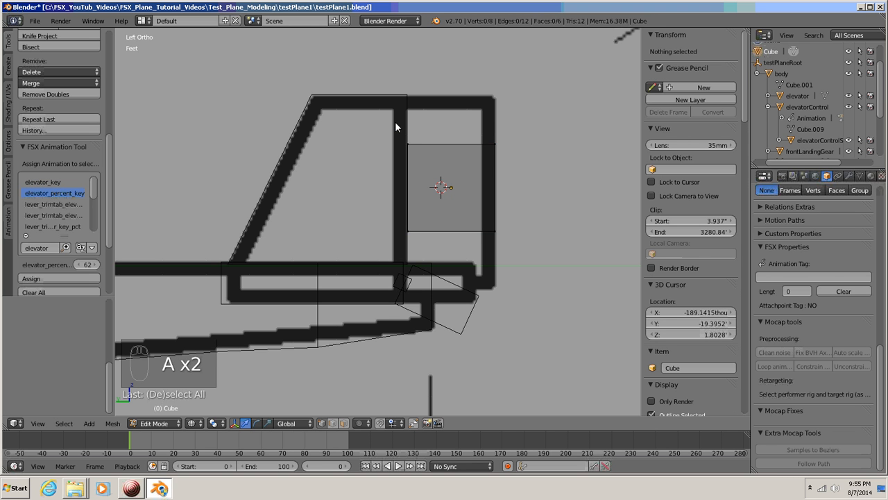
{"action": "key", "text": "b"}
{"action": "left_click_drag", "start_coordinate": [395, 122], "coordinate": [521, 163]}
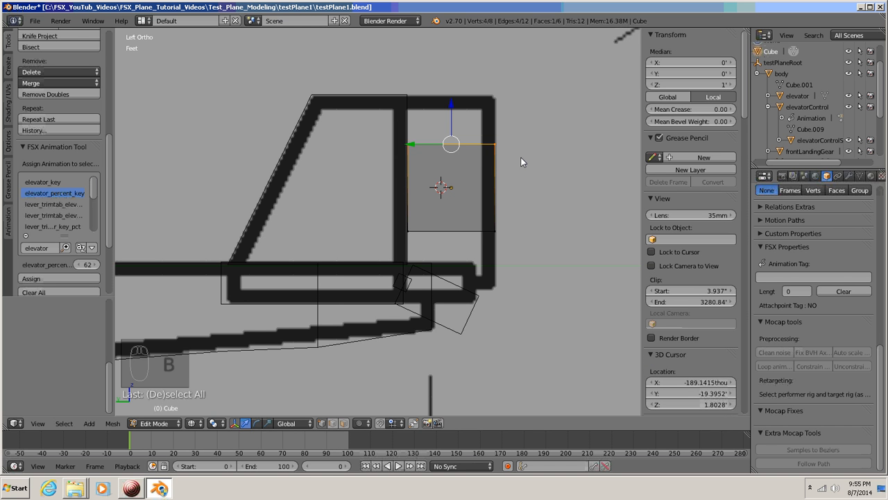
{"action": "key", "text": "g"}
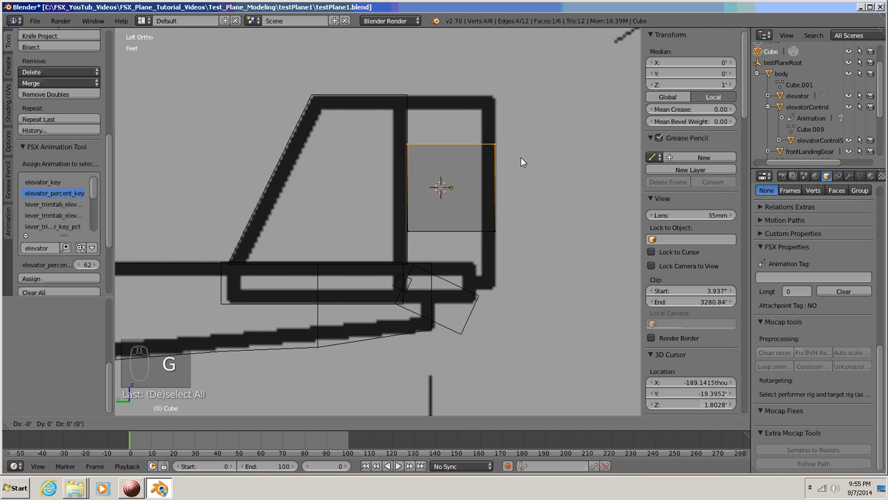
{"action": "key", "text": "z"}
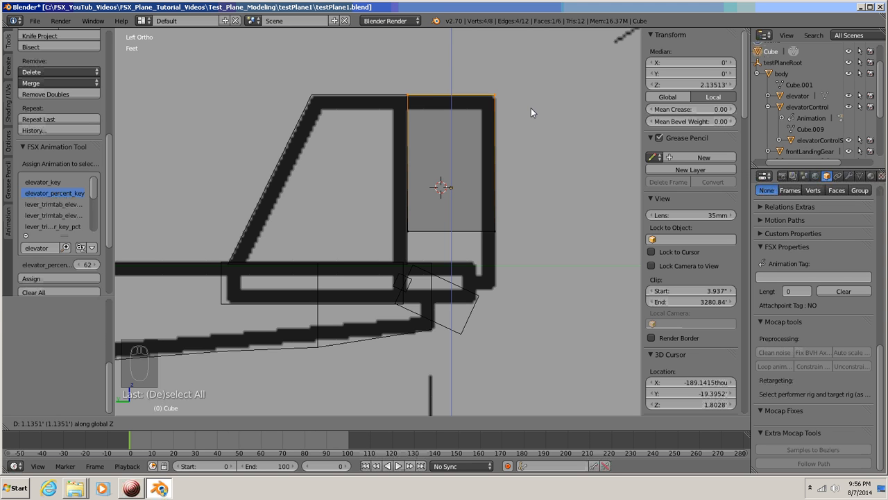
{"action": "left_click", "coordinate": [531, 108]}
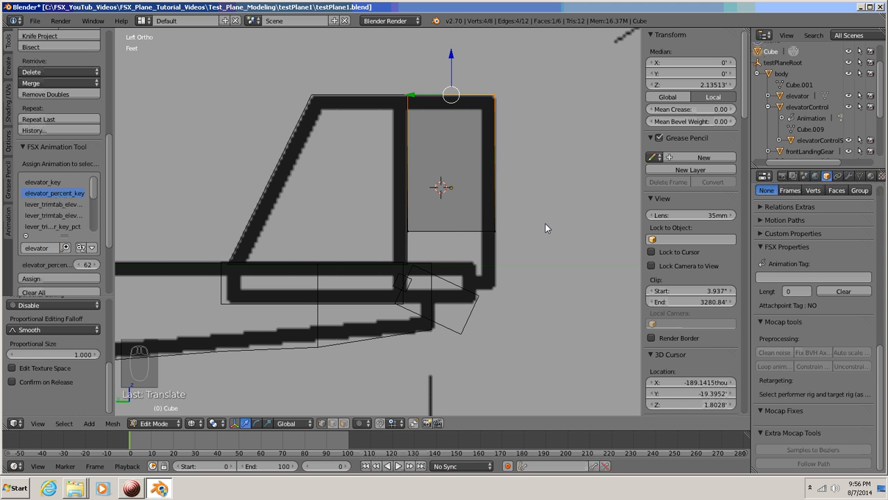
- Lower the cube's bottom vertices about 8.26 inches along Z to the top line of the fuselage, leaving nothing selected
{"action": "key", "text": "a"}
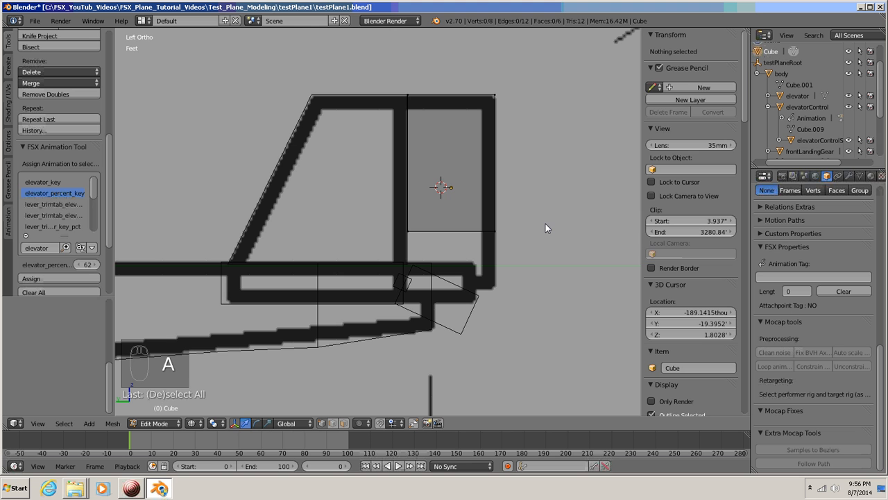
{"action": "key", "text": "b"}
{"action": "left_click_drag", "start_coordinate": [392, 209], "coordinate": [542, 253]}
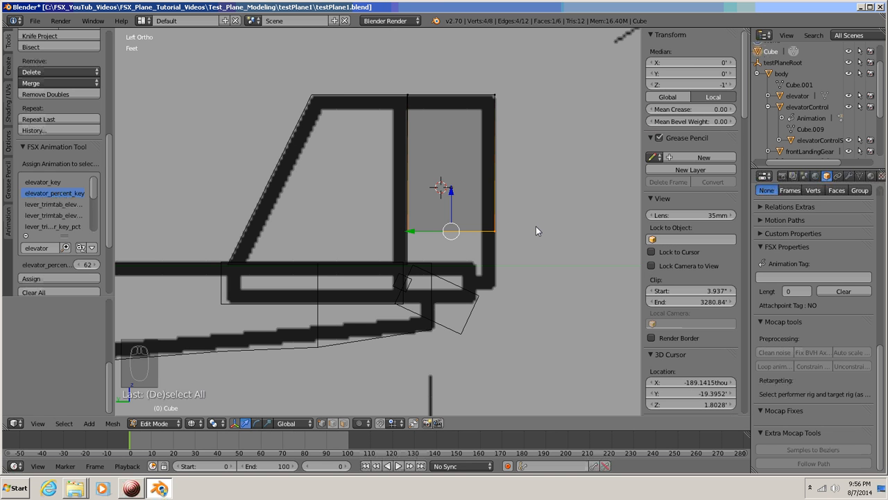
{"action": "key", "text": "g"}
{"action": "key", "text": "z"}
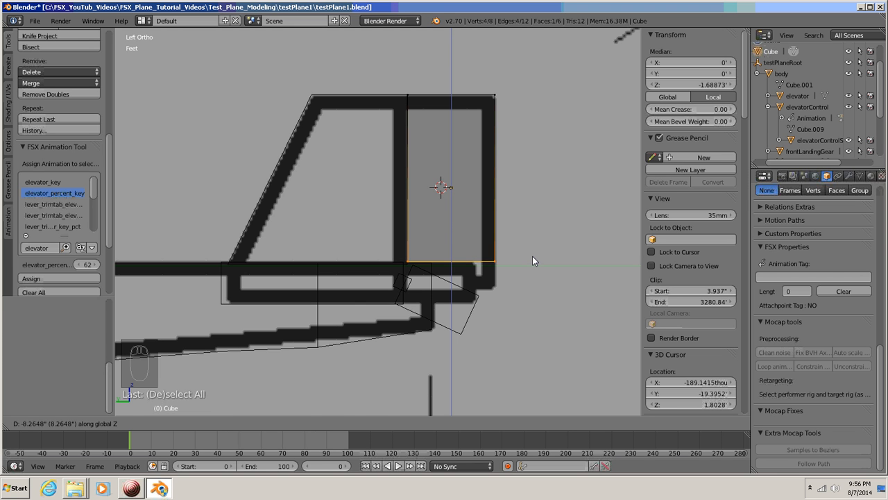
{"action": "left_click", "coordinate": [533, 256]}
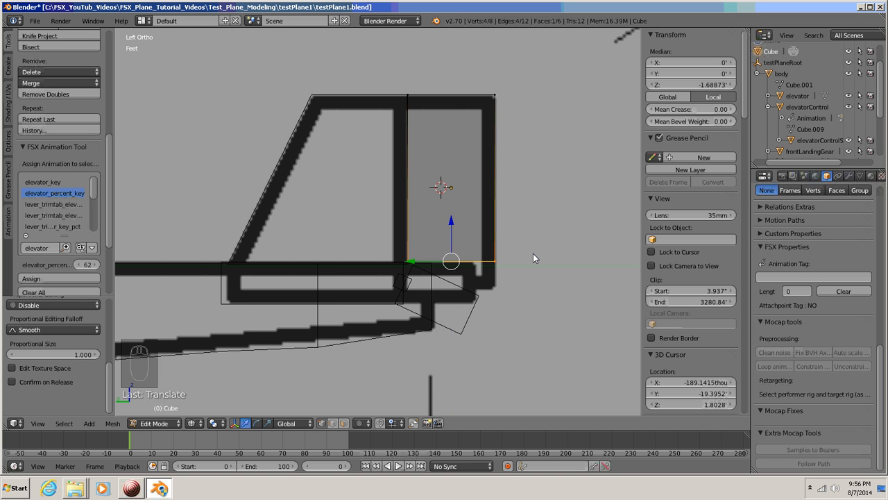
{"action": "key", "text": "a"}
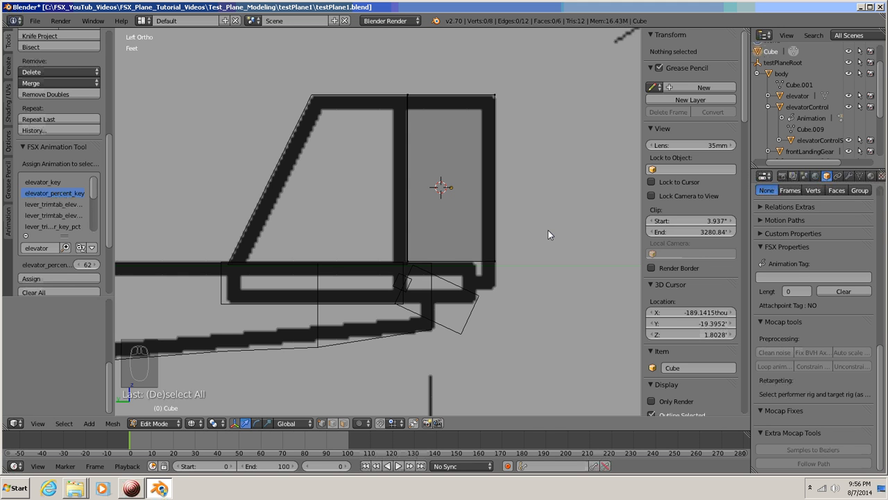
- In the top view, scale the whole cube mesh along X to about 0.23 to match the blueprint's rudder thickness
{"action": "key", "text": "KP_7"}
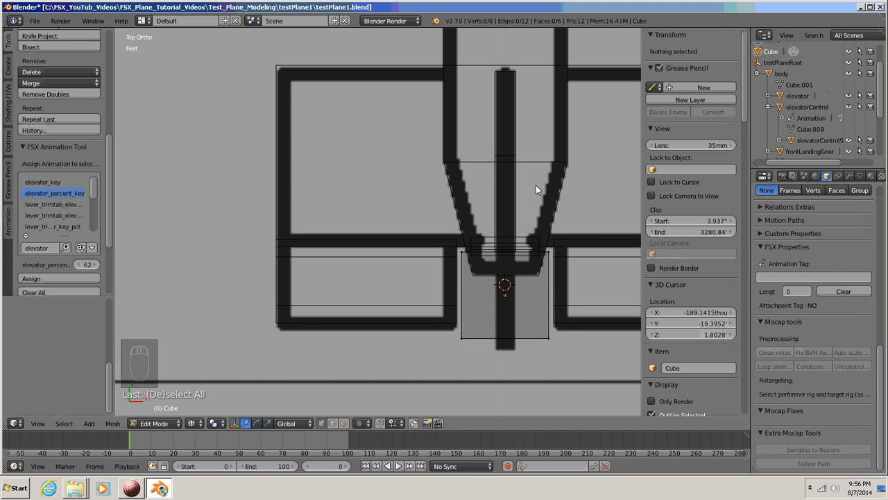
{"action": "middle_click_drag", "start_coordinate": [536, 185], "coordinate": [413, 192], "text": "shift"}
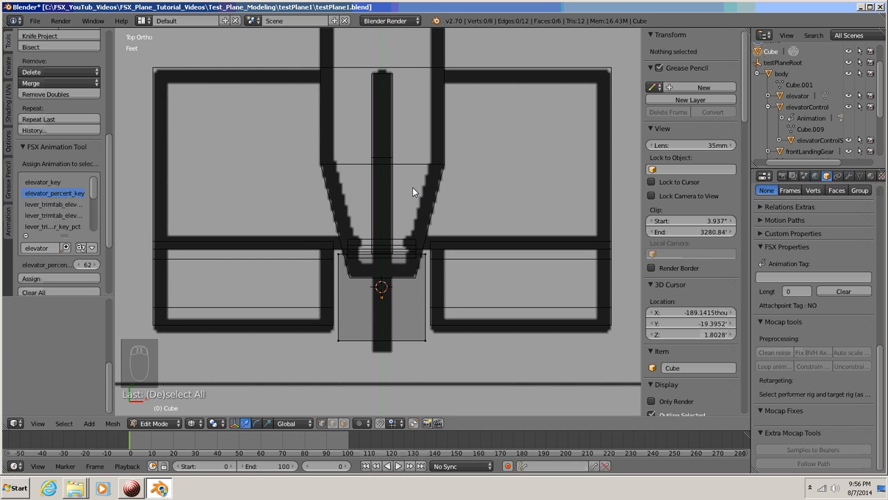
{"action": "scroll", "coordinate": [412, 191], "scroll_direction": "down", "scroll_amount": 5}
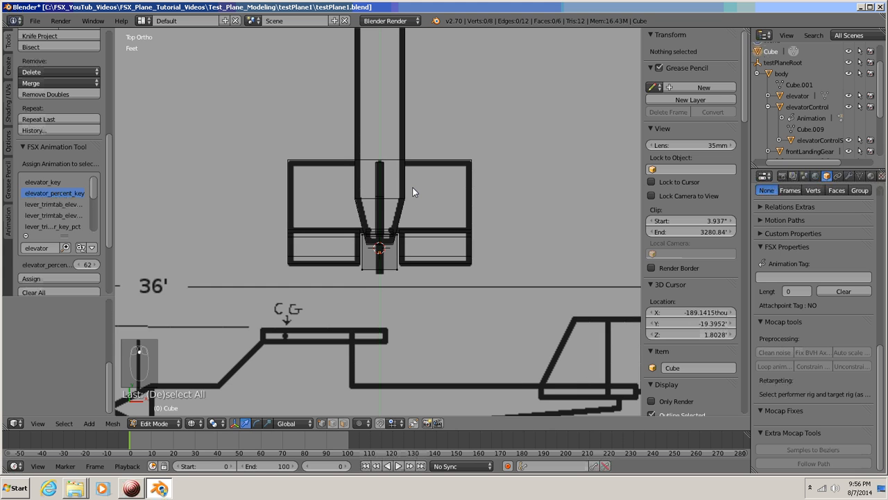
{"action": "scroll", "coordinate": [412, 191], "scroll_direction": "up", "scroll_amount": 1}
{"action": "middle_click_drag", "start_coordinate": [422, 219], "coordinate": [454, 176], "text": "shift"}
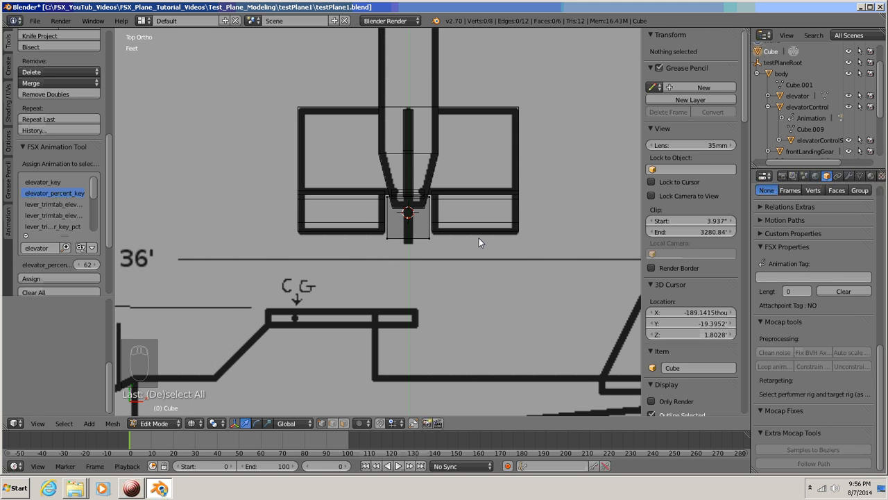
{"action": "key", "text": "a"}
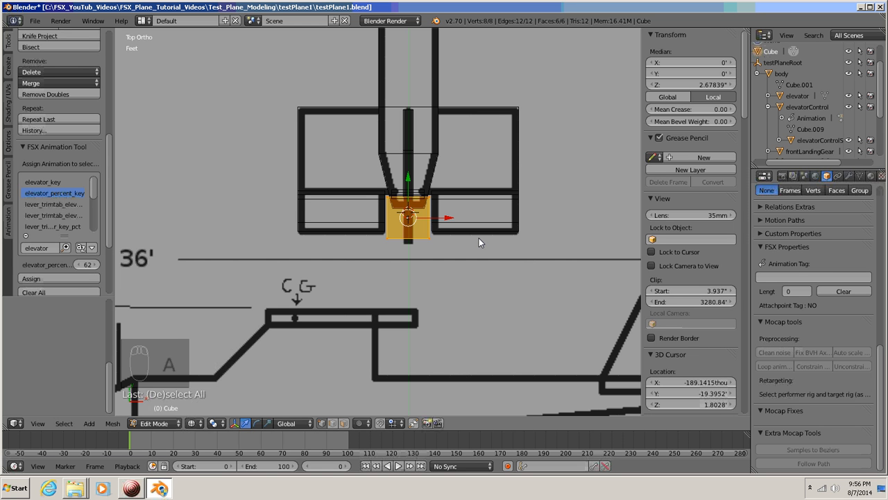
{"action": "key", "text": "s"}
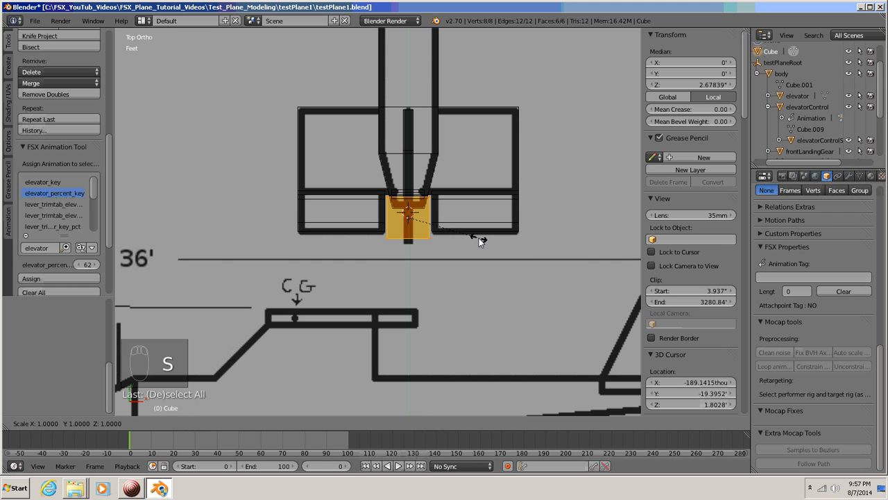
{"action": "key", "text": "x"}
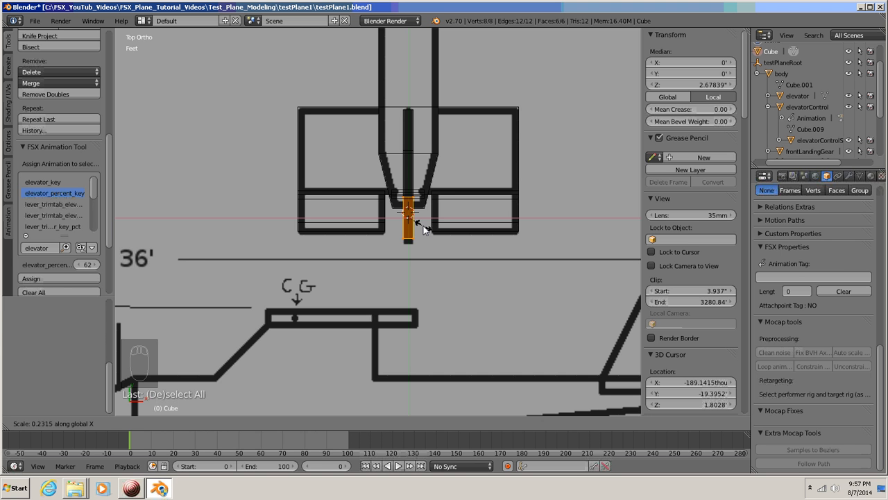
{"action": "left_click", "coordinate": [424, 228]}
- Examine the deselected rudder block's fit against the blueprint in the top, back and left views
{"action": "scroll", "coordinate": [432, 257], "scroll_direction": "up", "scroll_amount": 4}
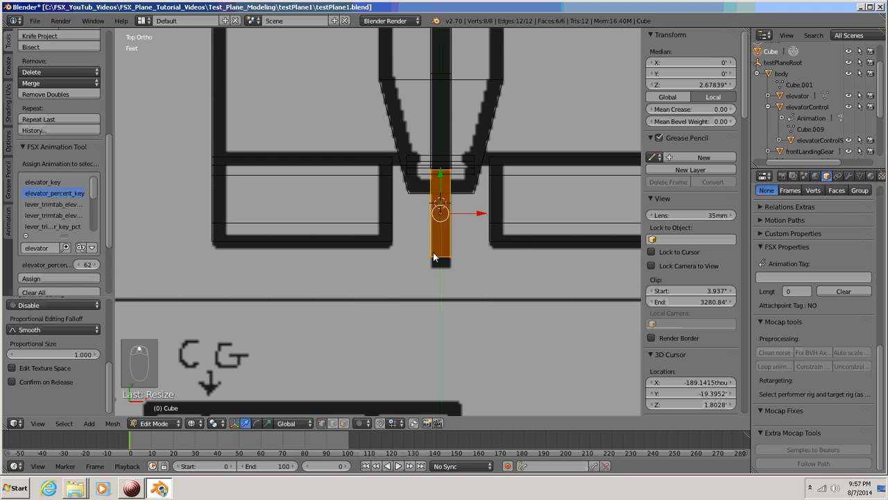
{"action": "middle_click_drag", "start_coordinate": [487, 311], "coordinate": [456, 254], "text": "shift"}
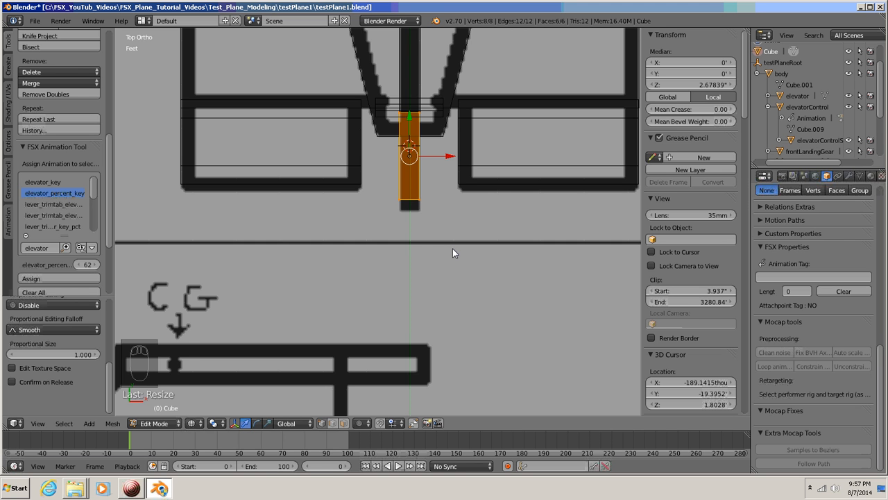
{"action": "key", "text": "a"}
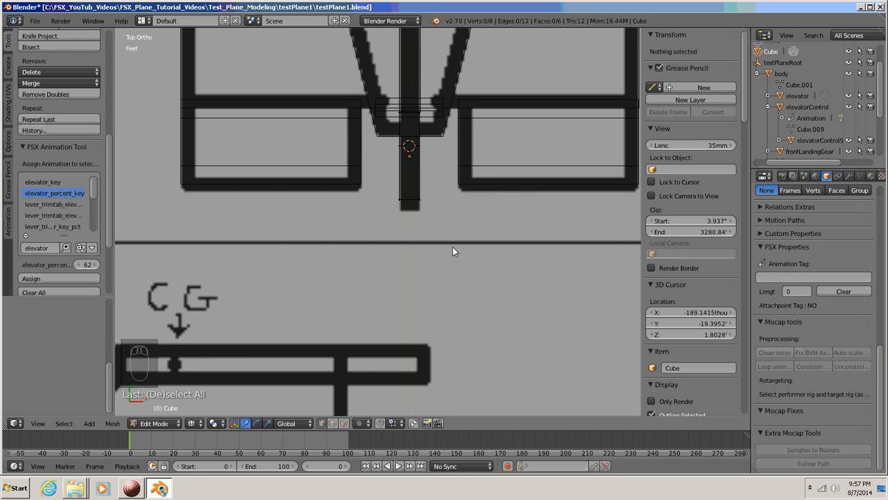
{"action": "key", "text": "ctrl+KP_1"}
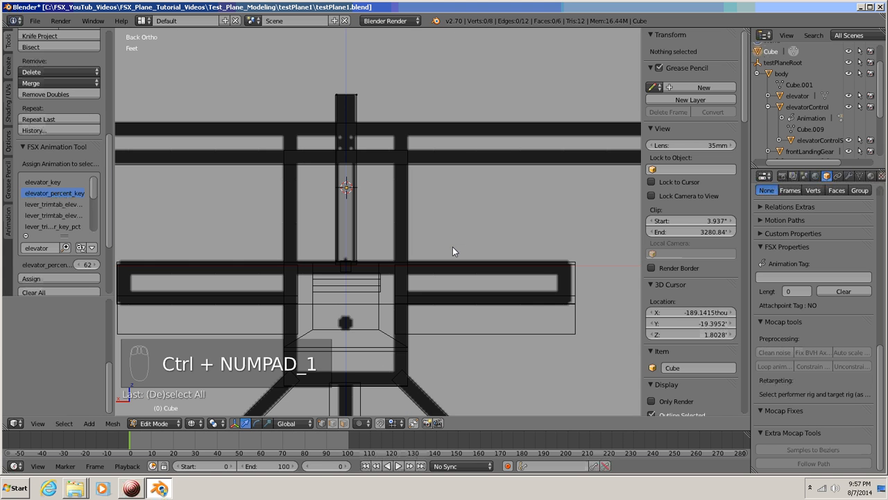
{"action": "middle_click_drag", "start_coordinate": [446, 244], "coordinate": [468, 206], "text": "shift"}
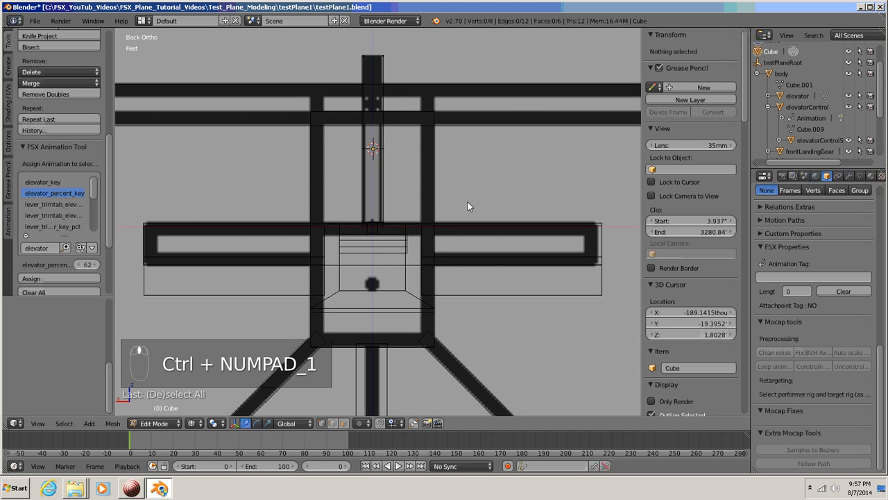
{"action": "scroll", "coordinate": [468, 206], "scroll_direction": "down", "scroll_amount": 2}
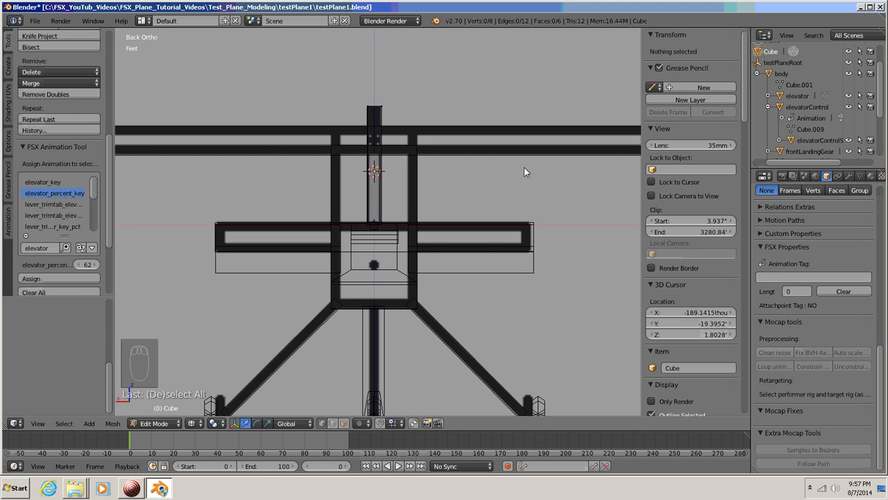
{"action": "key", "text": "ctrl+KP_3"}
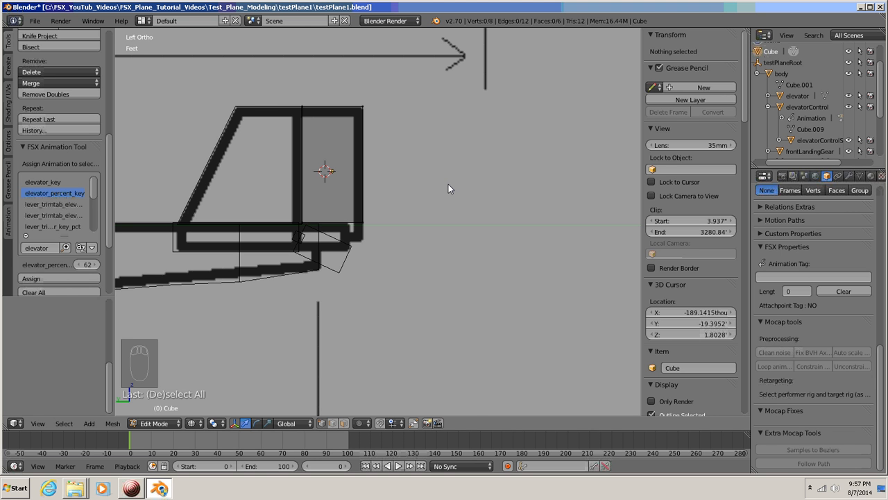
- Leave Edit Mode and rename the rudder block as rudderControlSurface
{"action": "key", "text": "Tab"}
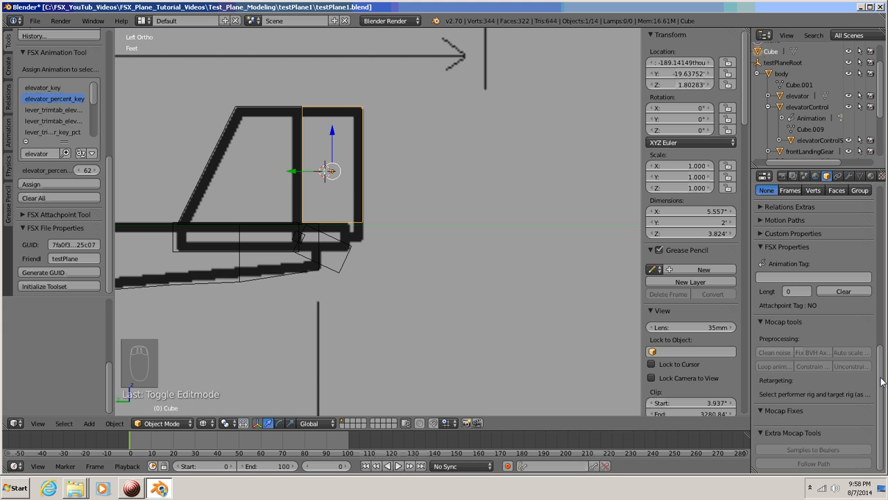
{"action": "left_click_drag", "start_coordinate": [880, 379], "coordinate": [885, 178]}
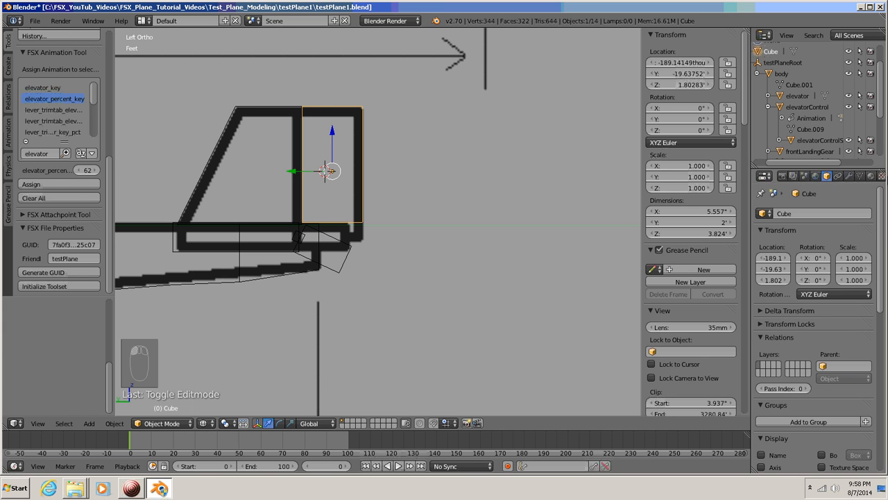
{"action": "left_click", "coordinate": [797, 214]}
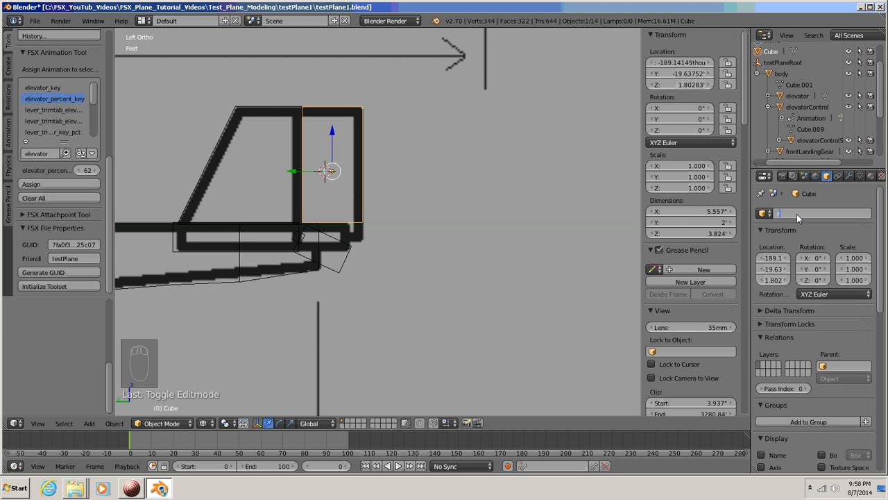
{"action": "type", "text": "rudderControlSur"}
{"action": "type", "text": "face"}
{"action": "key", "text": "Return"}
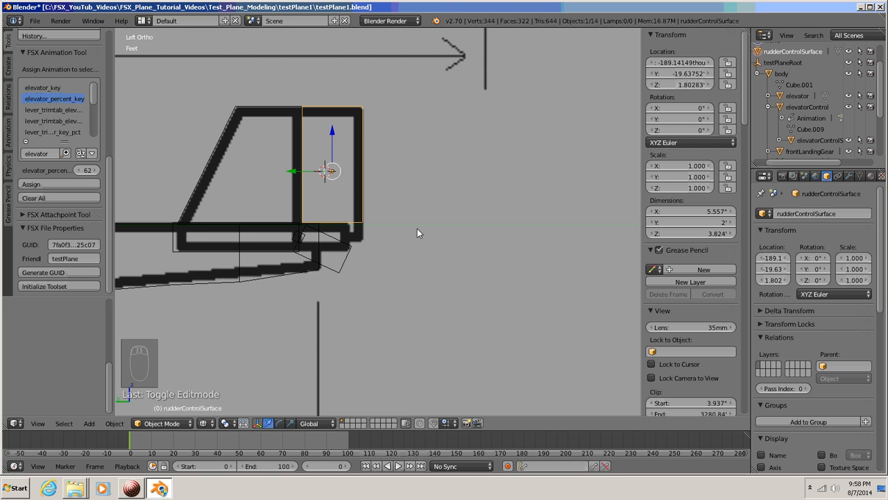
- Place the 3D cursor on the rudder's front edge at about mid-height, deselect everything and add a cube there
{"action": "middle_click_drag", "start_coordinate": [419, 233], "coordinate": [508, 237], "text": "shift"}
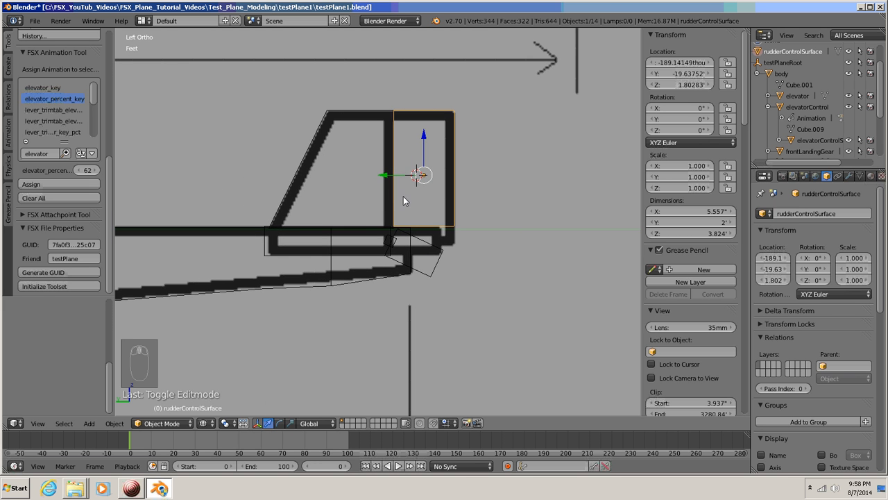
{"action": "scroll", "coordinate": [387, 199], "scroll_direction": "up", "scroll_amount": 2}
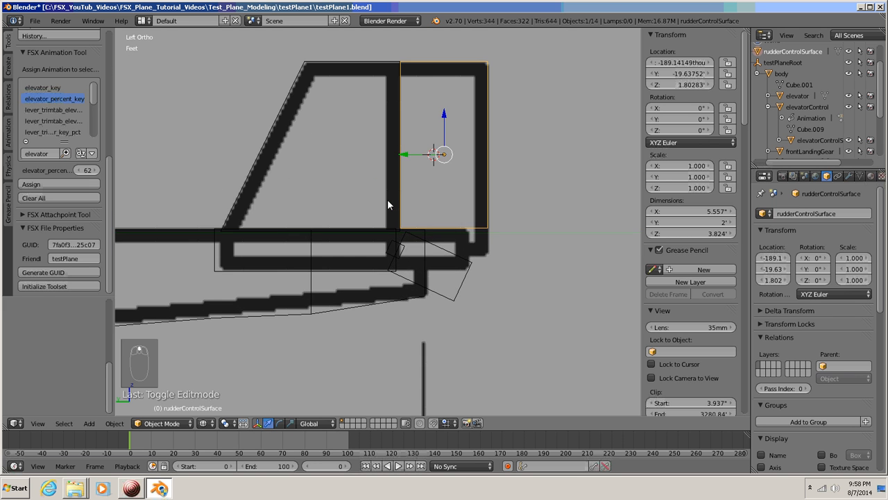
{"action": "middle_click_drag", "start_coordinate": [387, 199], "coordinate": [388, 249], "text": "shift"}
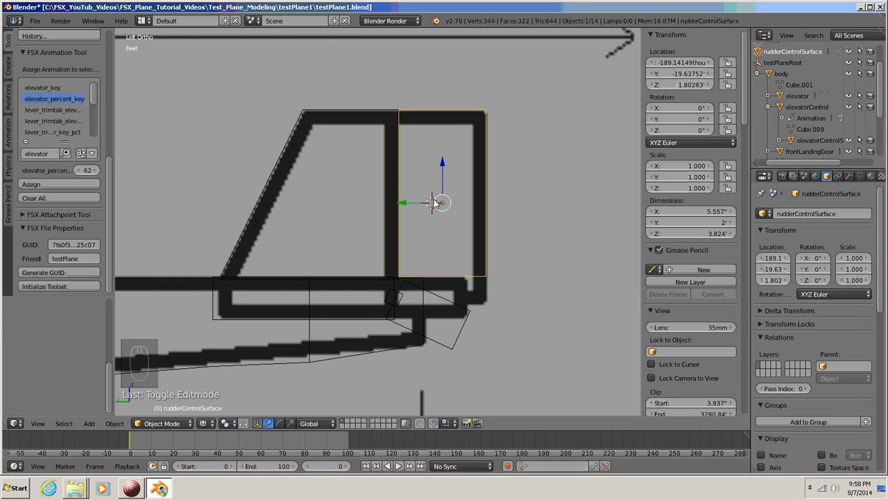
{"action": "left_click", "coordinate": [397, 205]}
{"action": "key", "text": "a"}
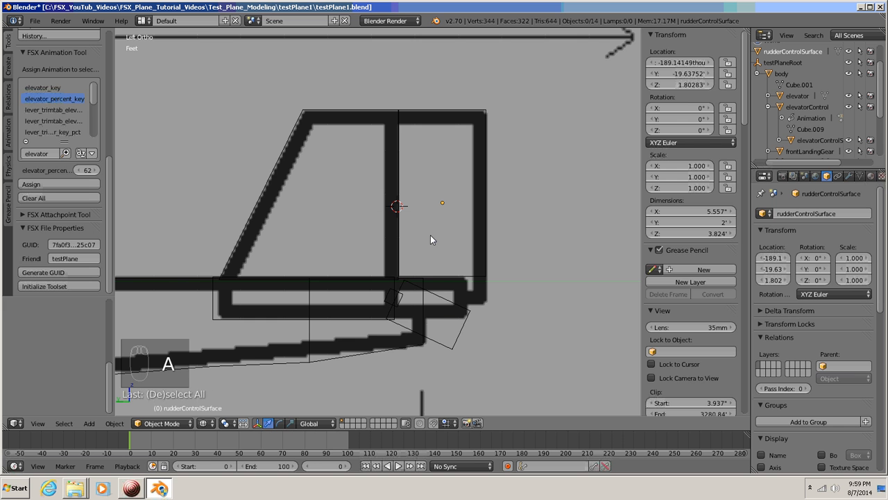
{"action": "key", "text": "shift+a"}
{"action": "mouse_move", "coordinate": [431, 237]}
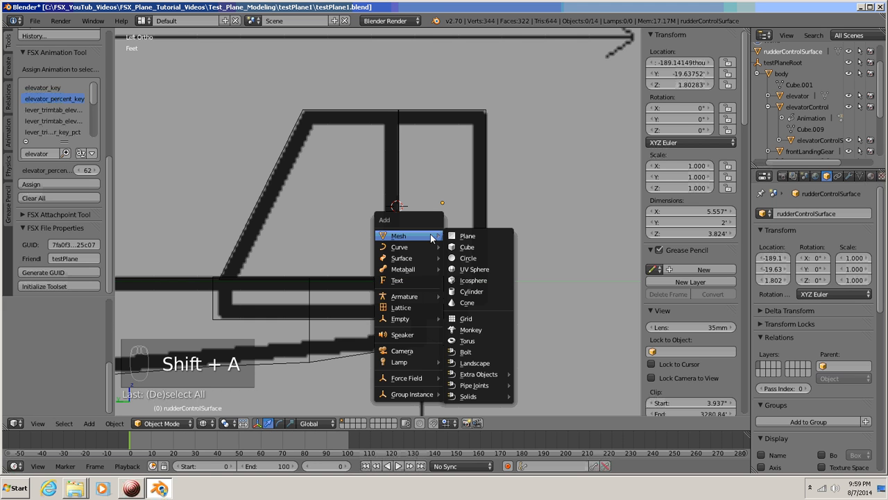
{"action": "left_click", "coordinate": [477, 249]}
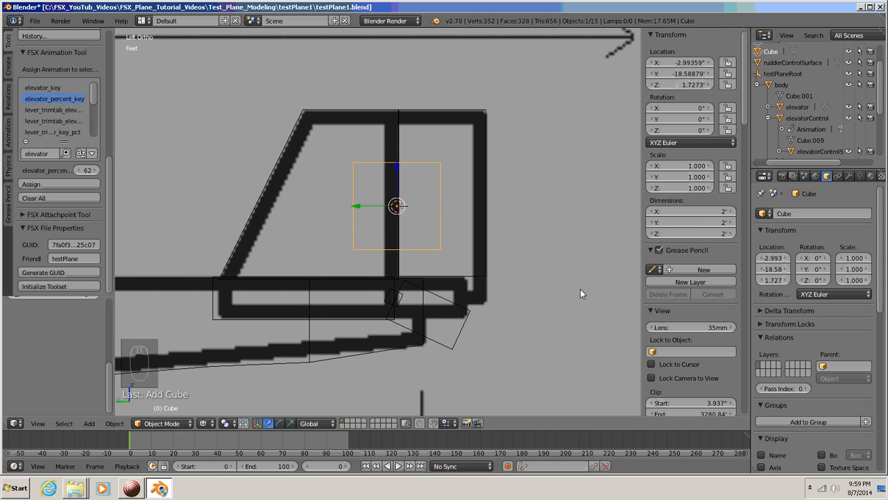
- Scale the new cube uniformly to about 0.112 and stretch it along Z into a bar about 1.28 feet tall
{"action": "key", "text": "s"}
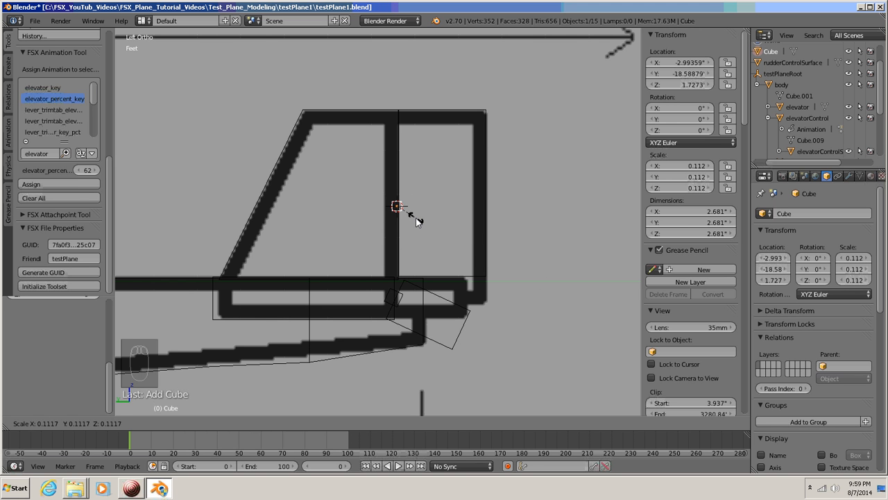
{"action": "left_click", "coordinate": [416, 220]}
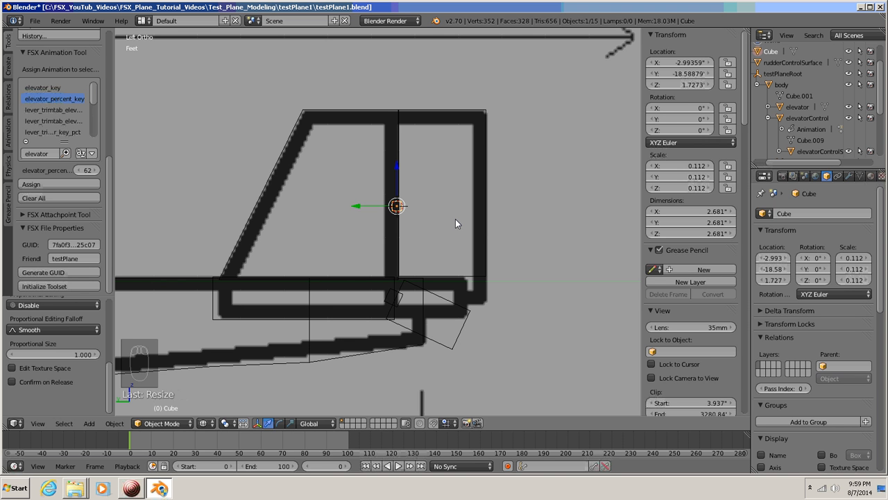
{"action": "key", "text": "s"}
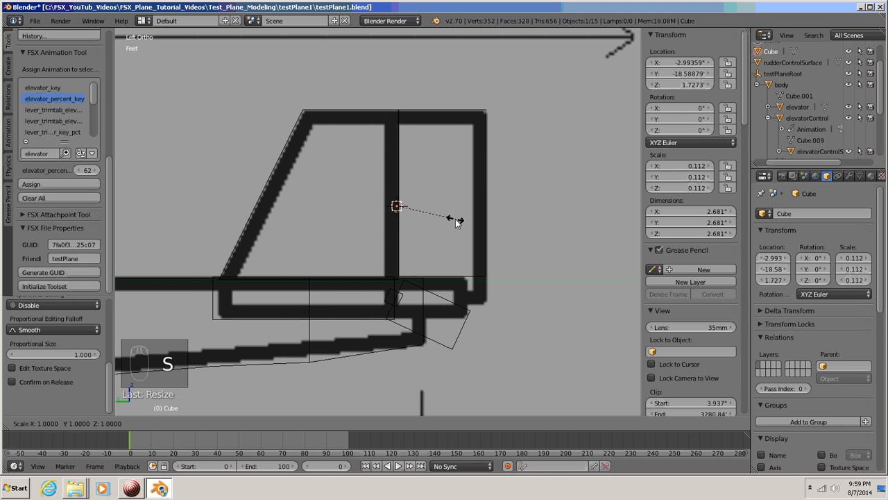
{"action": "key", "text": "z"}
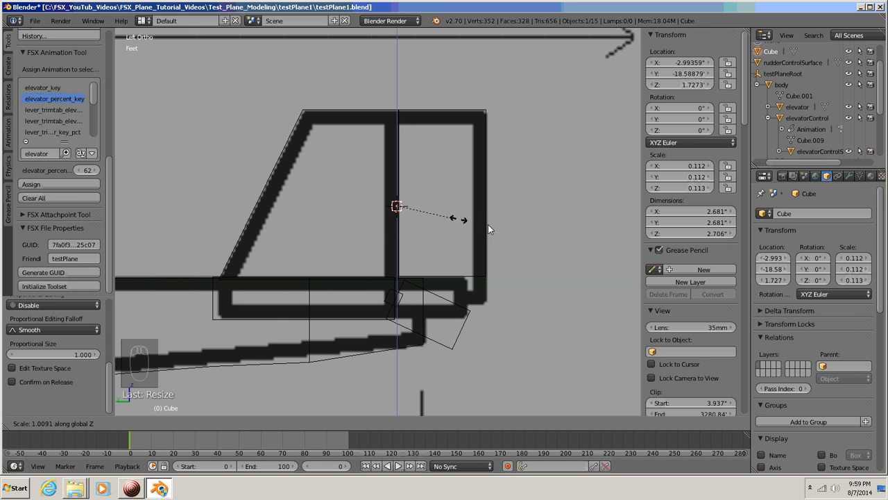
{"action": "left_click", "coordinate": [205, 290]}
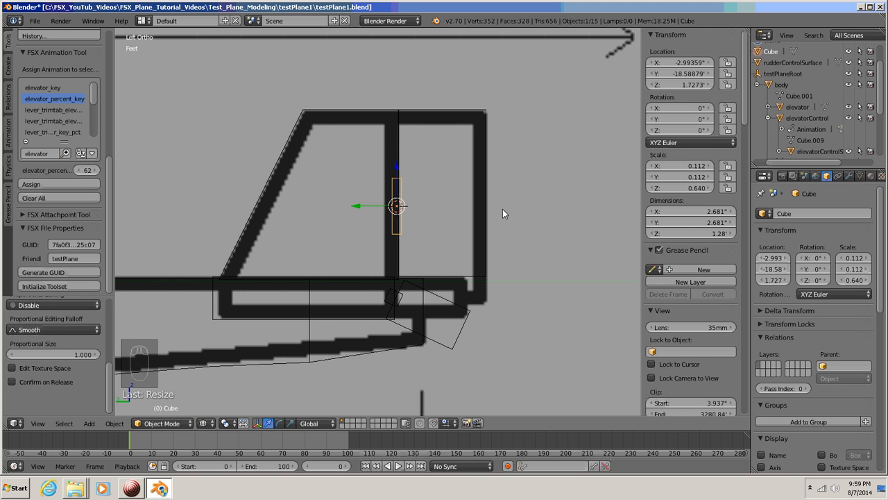
- Apply the hinge bar's scale and rename it as rudderControl
{"action": "key", "text": "ctrl+a"}
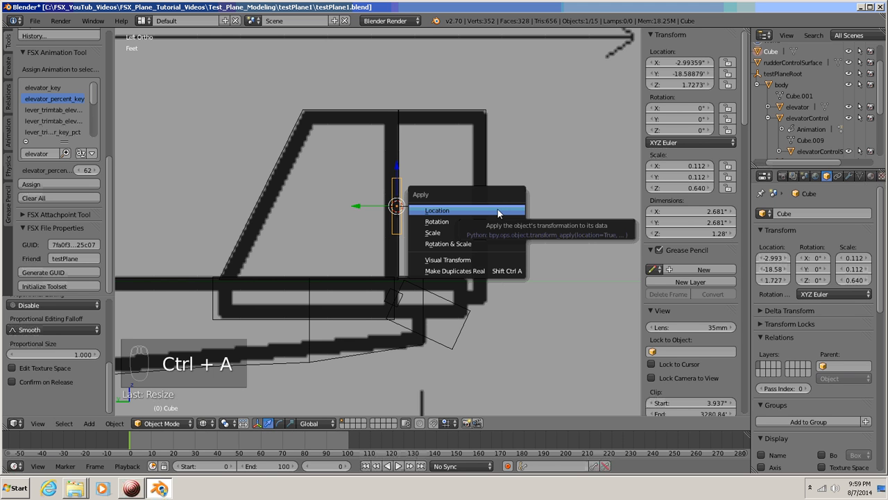
{"action": "left_click", "coordinate": [438, 234]}
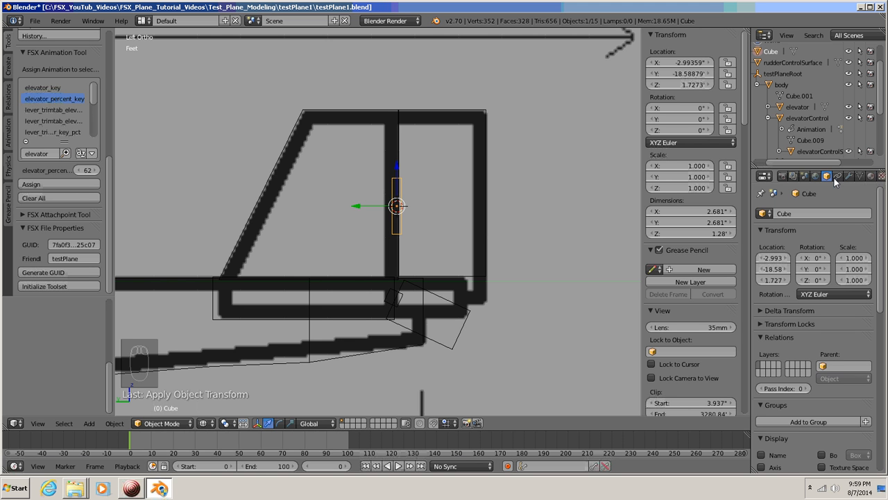
{"action": "left_click", "coordinate": [796, 212]}
{"action": "key", "text": "BackSpace"}
{"action": "type", "text": "rudderControl"}
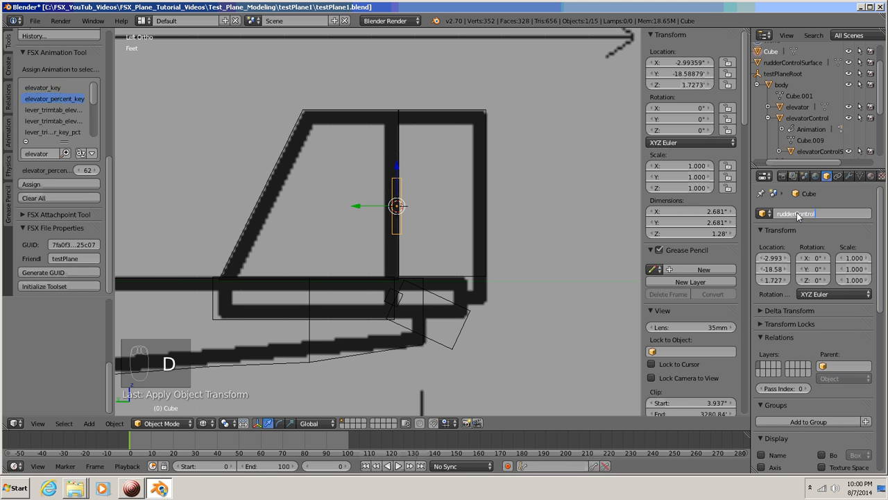
{"action": "key", "text": "Return"}
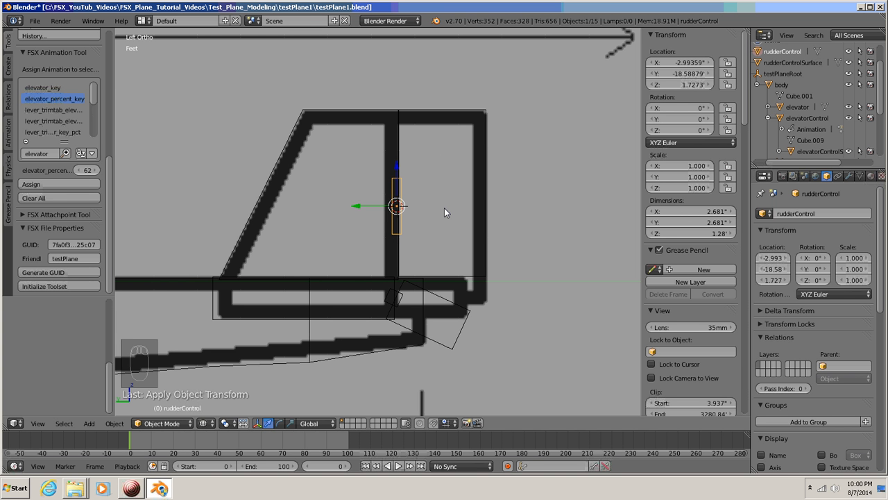
- In the top view, move rudderControl along X to about 32 thou, centring it on the vertical fin
{"action": "key", "text": "KP_7"}
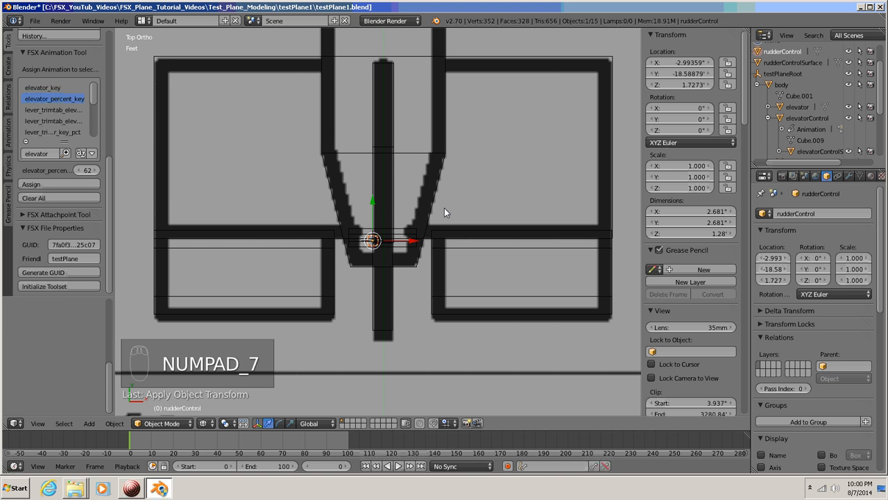
{"action": "scroll", "coordinate": [444, 207], "scroll_direction": "up", "scroll_amount": 4}
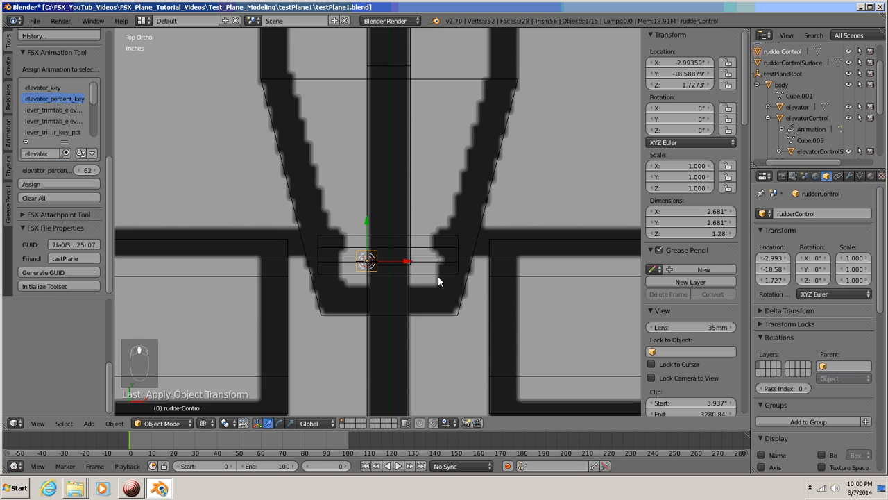
{"action": "middle_click_drag", "start_coordinate": [438, 281], "coordinate": [430, 216], "text": "shift"}
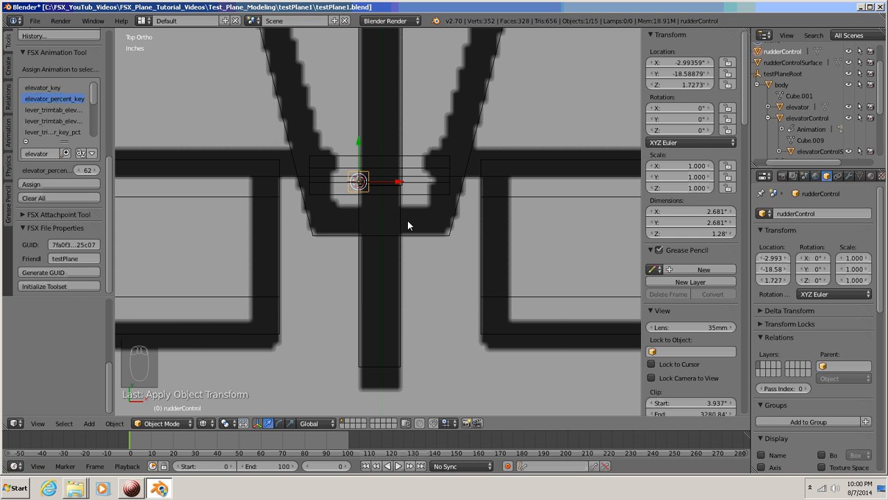
{"action": "key", "text": "g"}
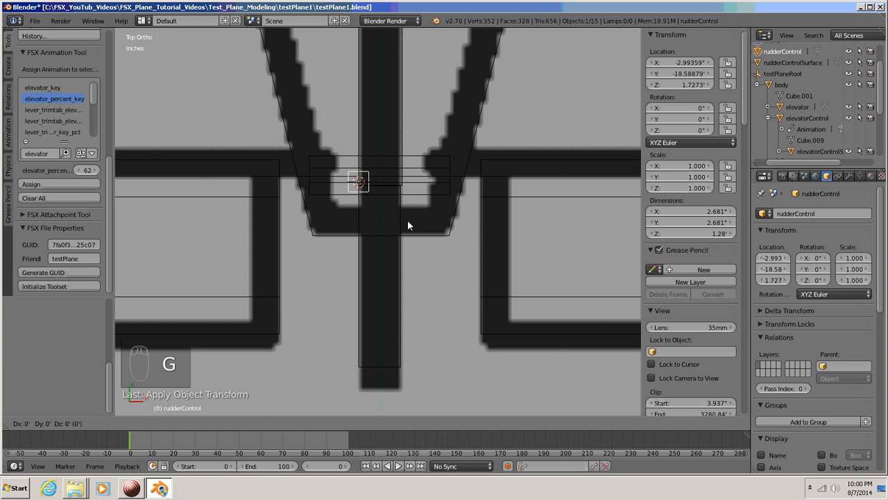
{"action": "key", "text": "x"}
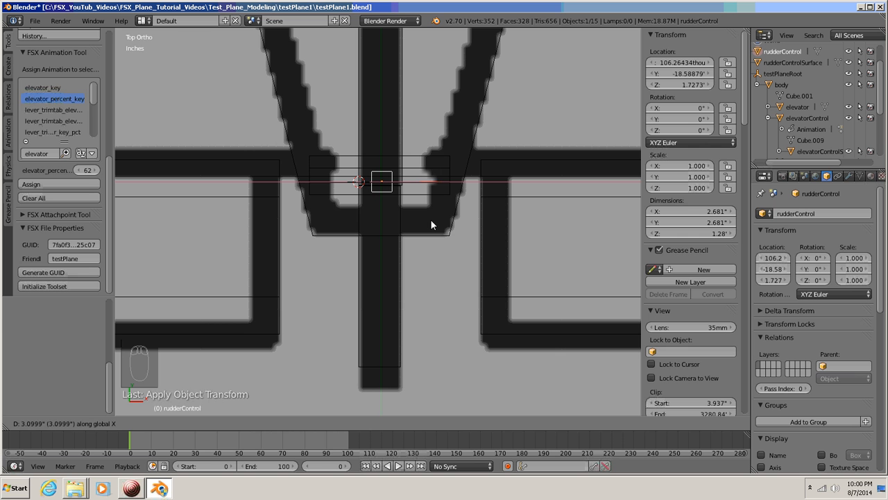
{"action": "left_click", "coordinate": [430, 218]}
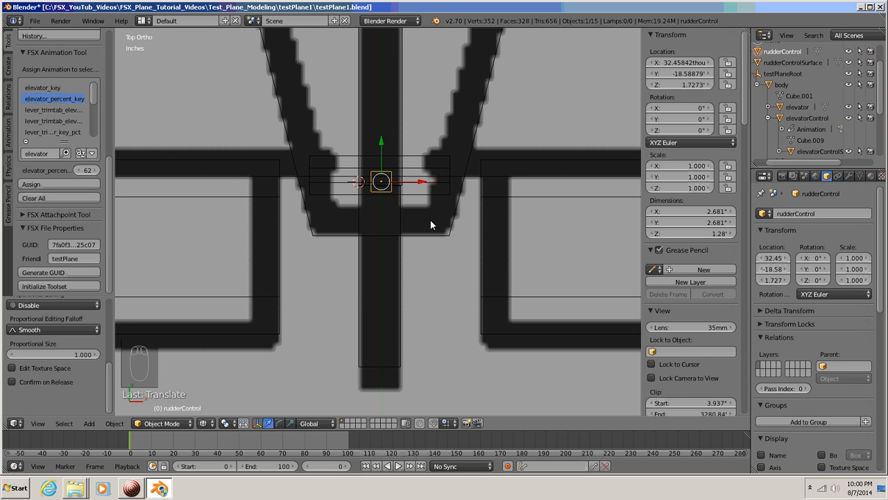
{"action": "scroll", "coordinate": [431, 220], "scroll_direction": "up", "scroll_amount": 3}
{"action": "scroll", "coordinate": [430, 220], "scroll_direction": "up", "scroll_amount": 2}
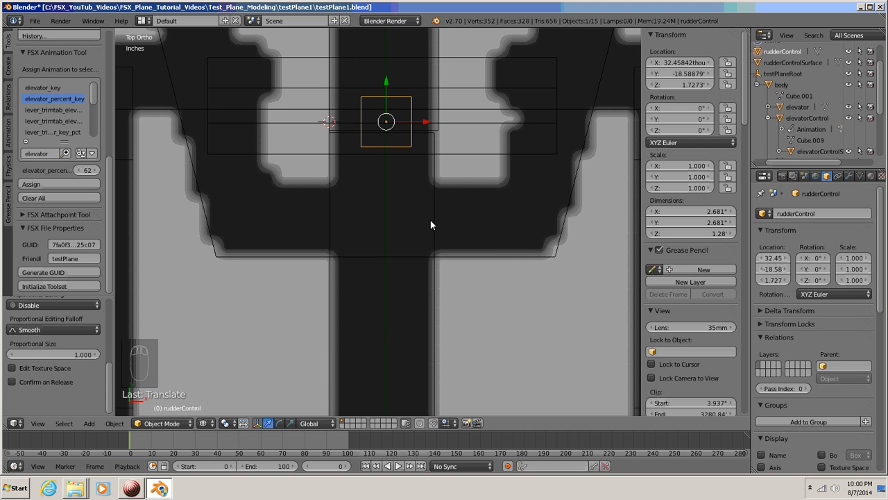
{"action": "scroll", "coordinate": [430, 224], "scroll_direction": "down", "scroll_amount": 8}
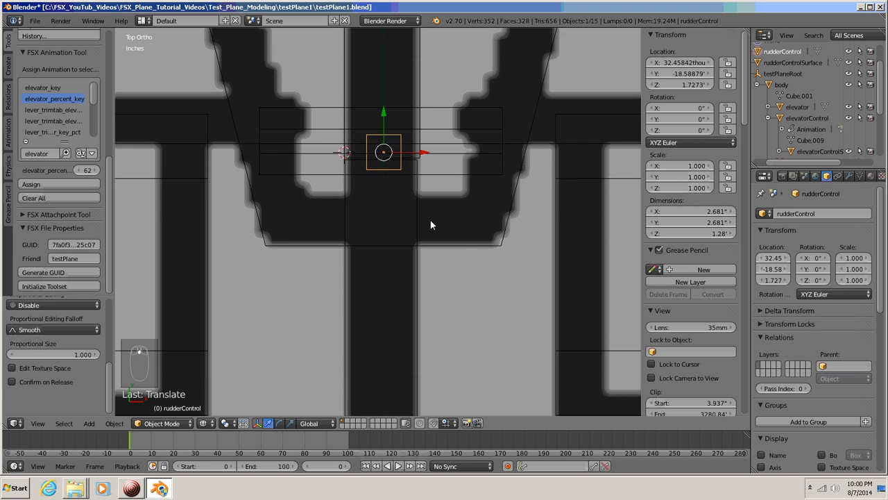
{"action": "middle_click_drag", "start_coordinate": [435, 219], "coordinate": [435, 201], "text": "shift"}
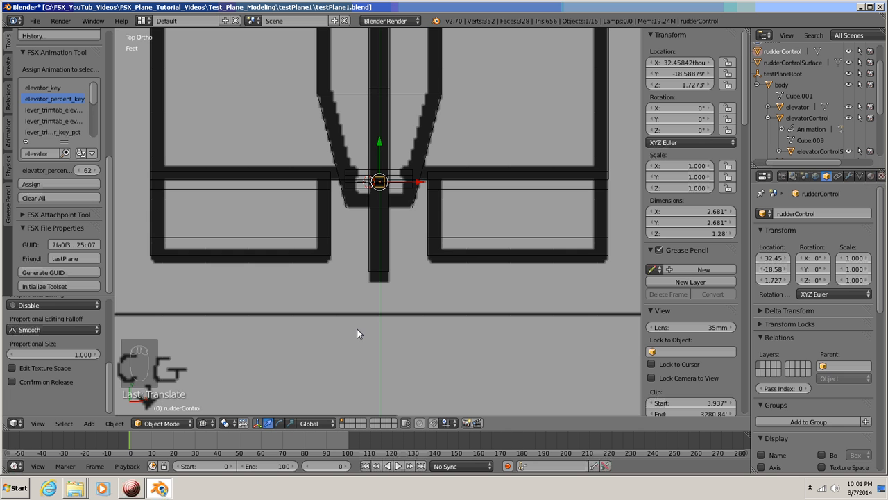
- Turn on X-Ray display for the rudderControl bar
{"action": "middle_click_drag", "start_coordinate": [358, 334], "coordinate": [457, 244]}
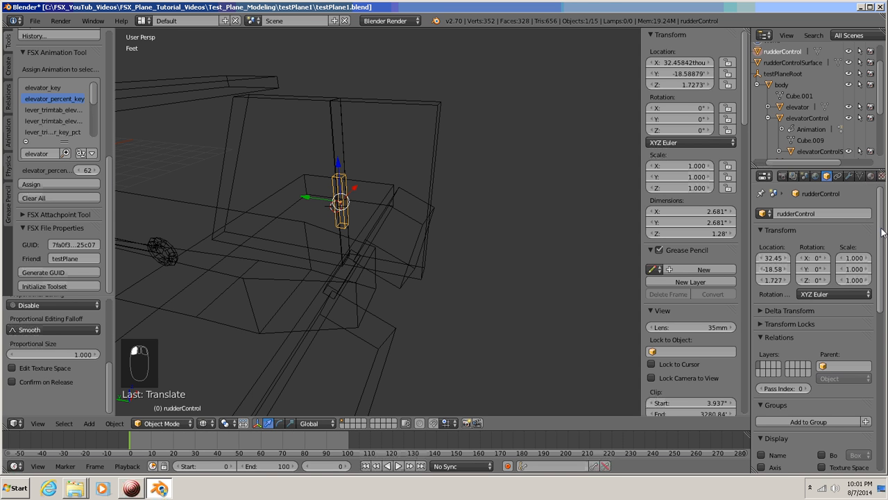
{"action": "left_click_drag", "start_coordinate": [881, 235], "coordinate": [881, 317]}
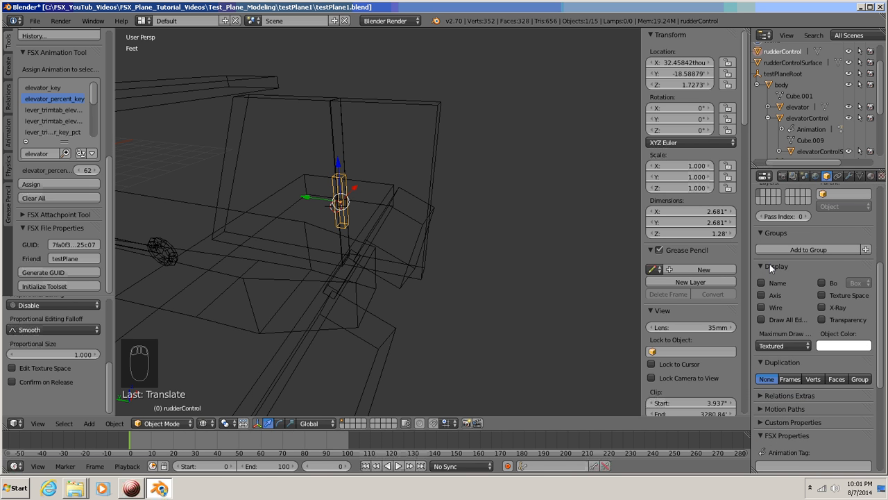
{"action": "left_click", "coordinate": [820, 305]}
{"action": "scroll", "coordinate": [868, 319], "scroll_direction": "up", "scroll_amount": 6}
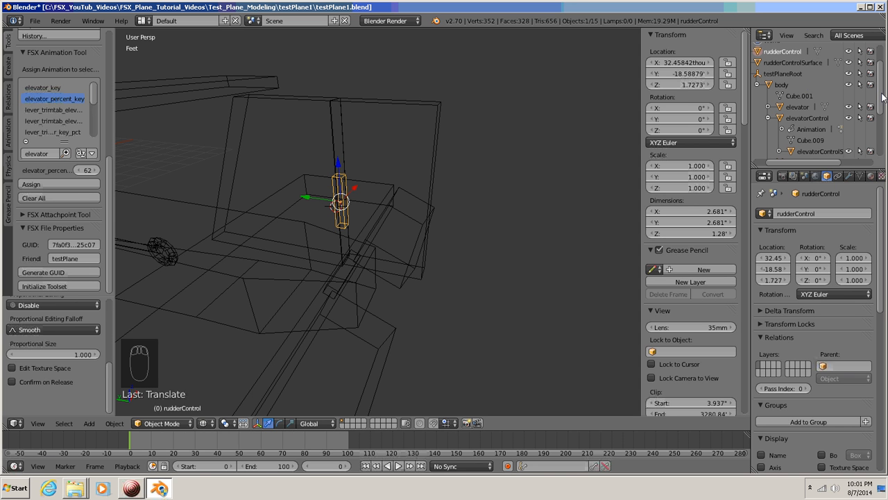
- Parent rudderControlSurface to rudderControl using the Object parent type
{"action": "left_click_drag", "start_coordinate": [883, 97], "coordinate": [882, 74]}
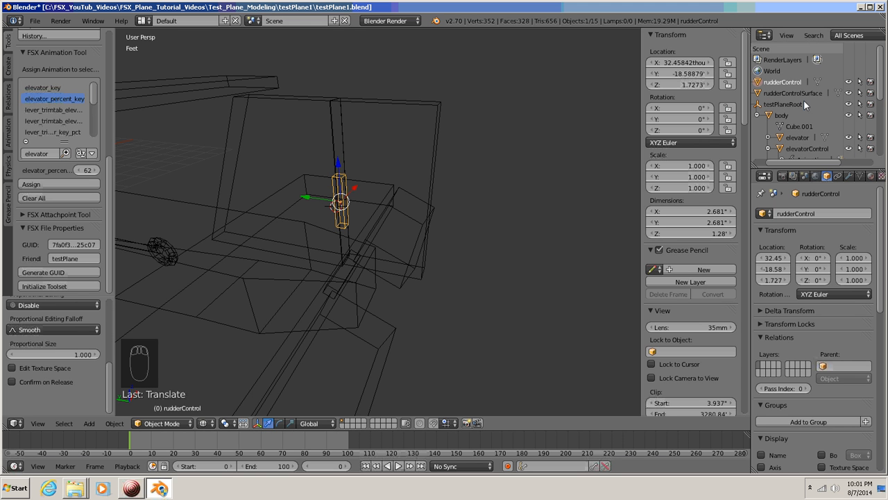
{"action": "left_click", "coordinate": [759, 94]}
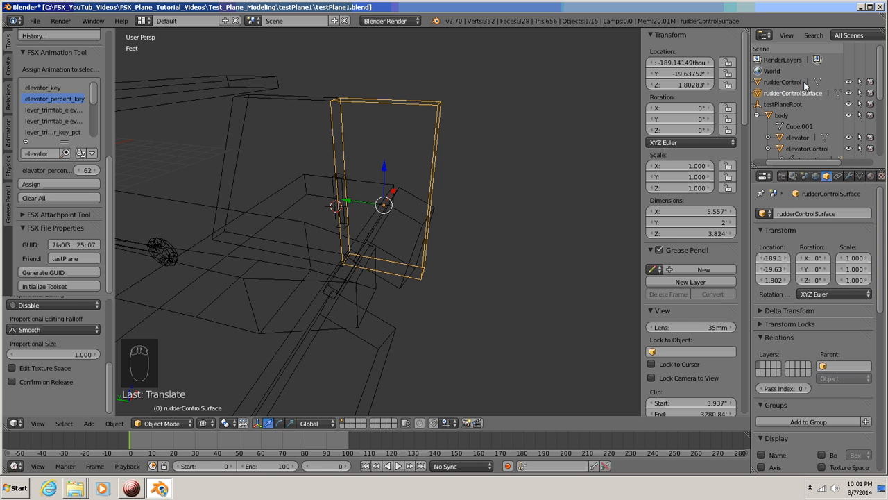
{"action": "left_click", "coordinate": [758, 83], "text": "ctrl"}
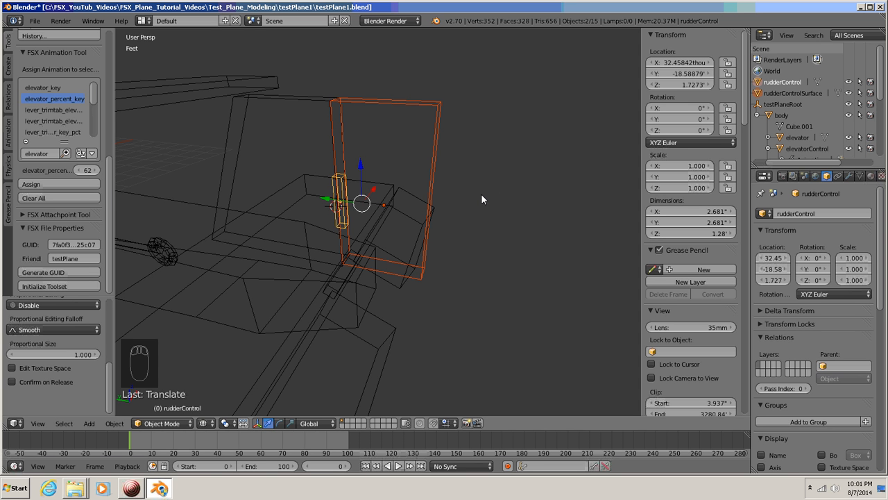
{"action": "key", "text": "ctrl+p"}
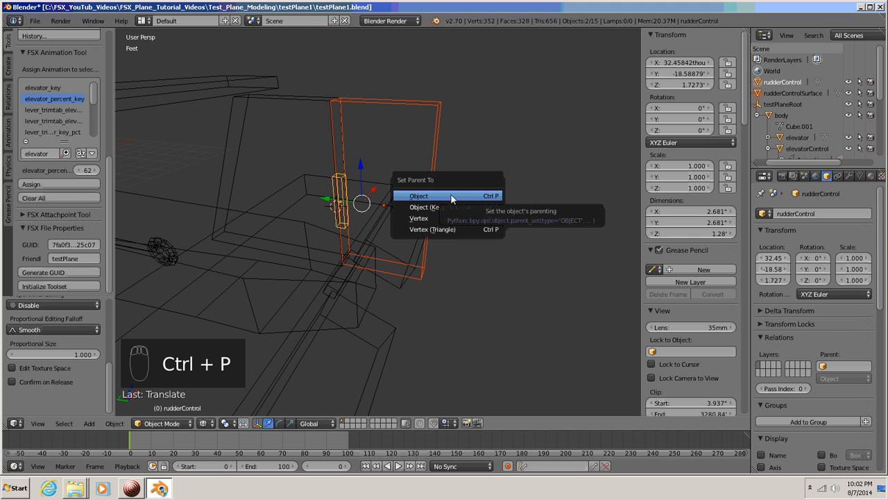
{"action": "left_click", "coordinate": [481, 195]}
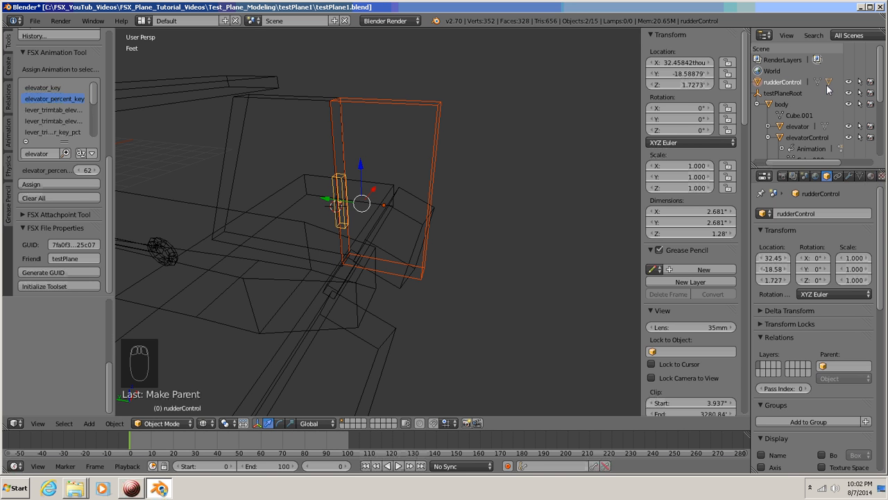
- Parent rudderControl to the body object using the Object parent type
{"action": "left_click", "coordinate": [772, 85]}
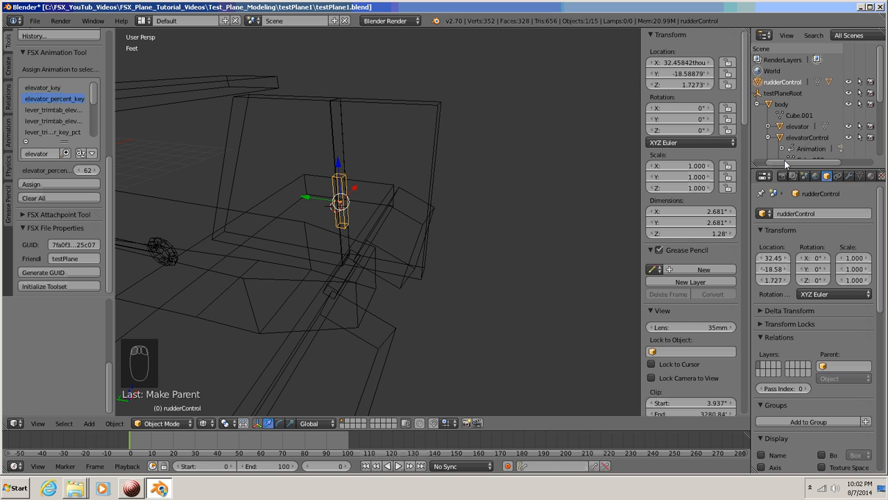
{"action": "left_click_drag", "start_coordinate": [785, 162], "coordinate": [762, 162]}
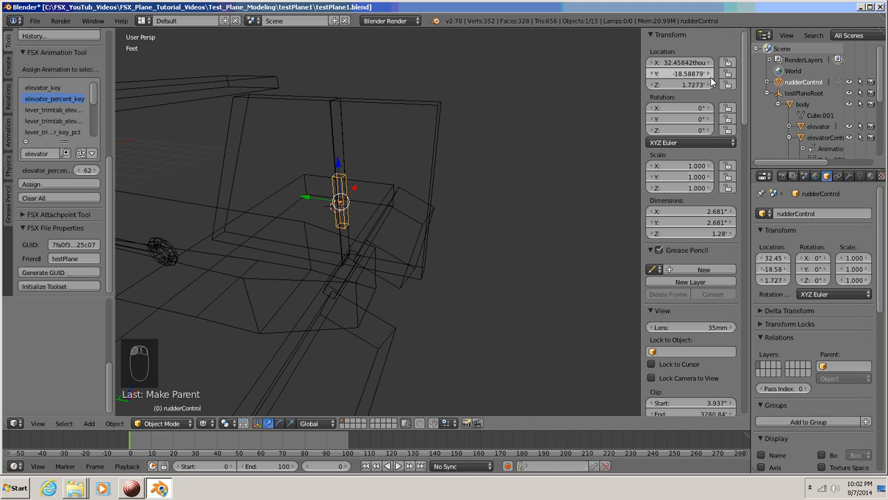
{"action": "left_click", "coordinate": [791, 104]}
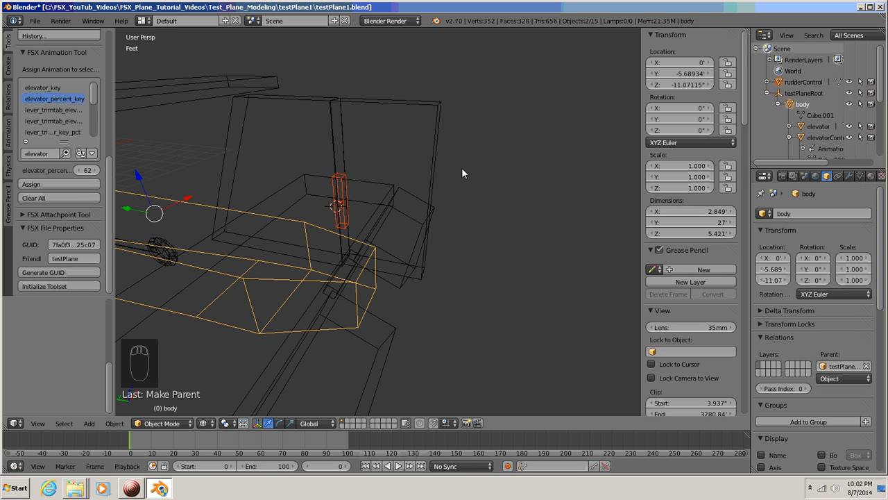
{"action": "key", "text": "ctrl+p"}
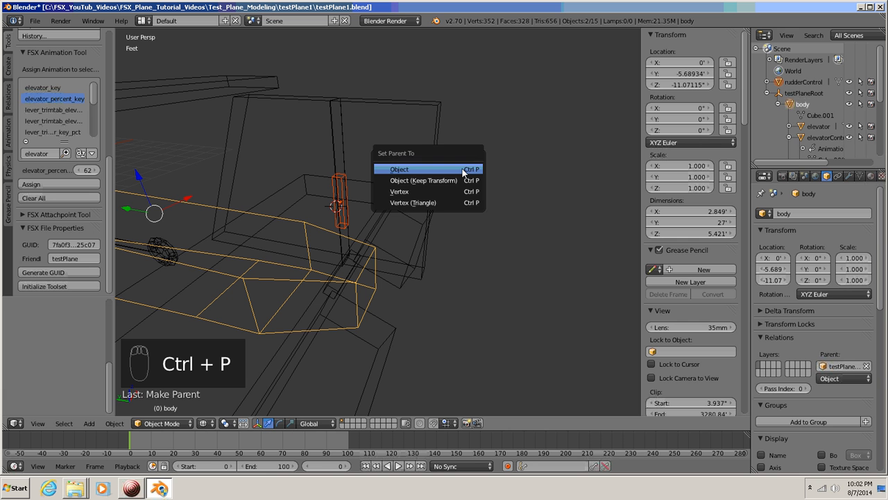
{"action": "left_click", "coordinate": [410, 171]}
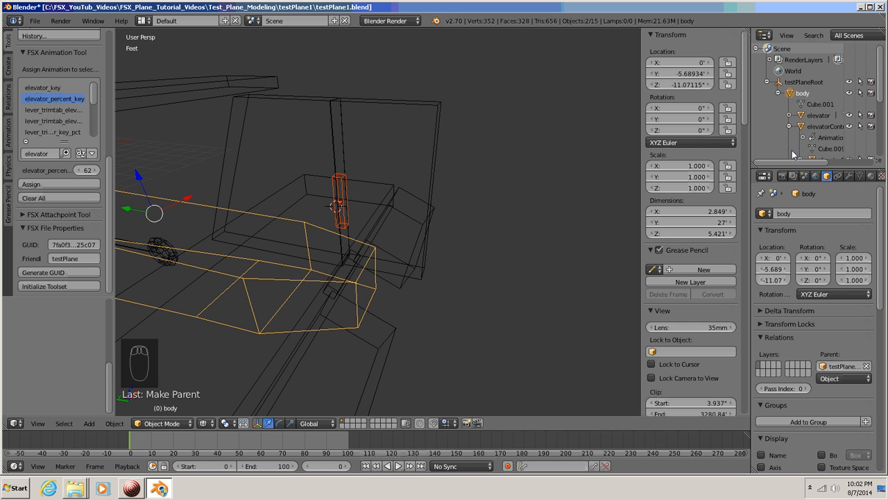
- Examine the body's hierarchy in the outliner, expanding rudderControl to check its nested child object
{"action": "scroll", "coordinate": [793, 145], "scroll_direction": "down", "scroll_amount": 2}
{"action": "scroll", "coordinate": [793, 140], "scroll_direction": "down", "scroll_amount": 2}
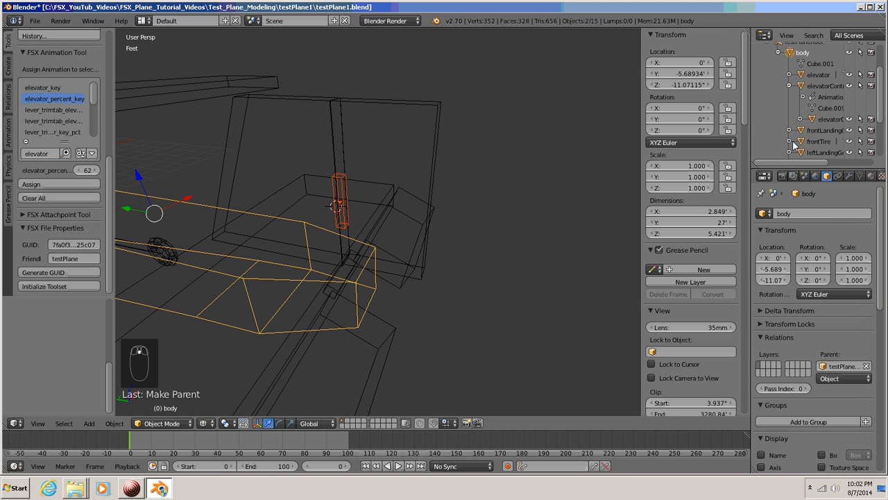
{"action": "scroll", "coordinate": [793, 140], "scroll_direction": "down", "scroll_amount": 6}
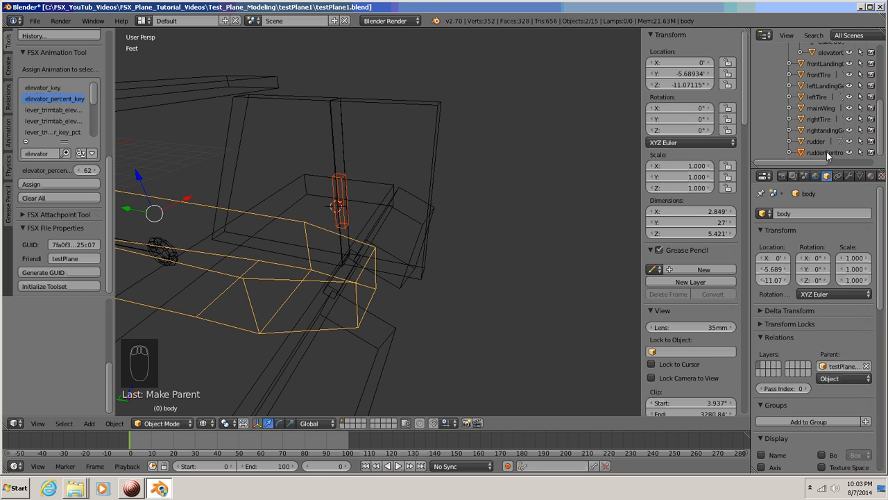
{"action": "left_click", "coordinate": [788, 152]}
{"action": "scroll", "coordinate": [814, 126], "scroll_direction": "down", "scroll_amount": 2}
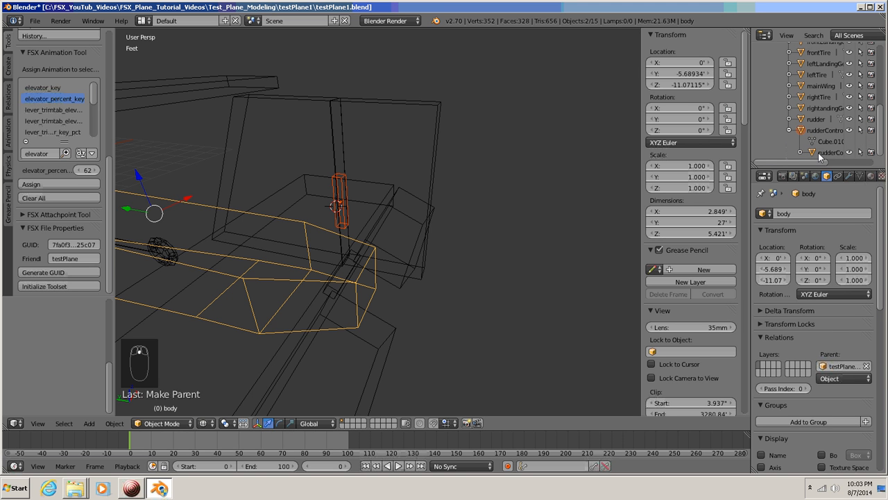
{"action": "mouse_move", "coordinate": [802, 162]}
{"action": "left_mouse_down"}
{"action": "mouse_move", "coordinate": [836, 162]}
{"action": "mouse_move", "coordinate": [789, 162]}
{"action": "left_mouse_up"}
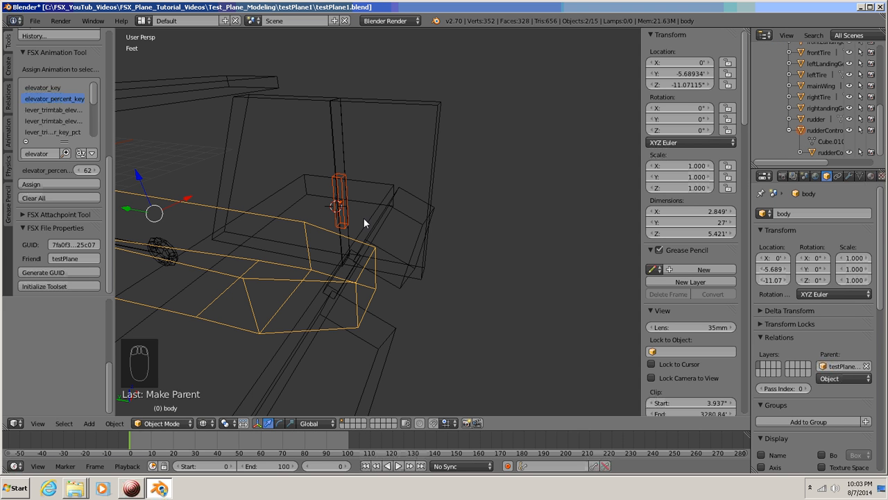
{"action": "middle_click_drag", "start_coordinate": [364, 218], "coordinate": [394, 223]}
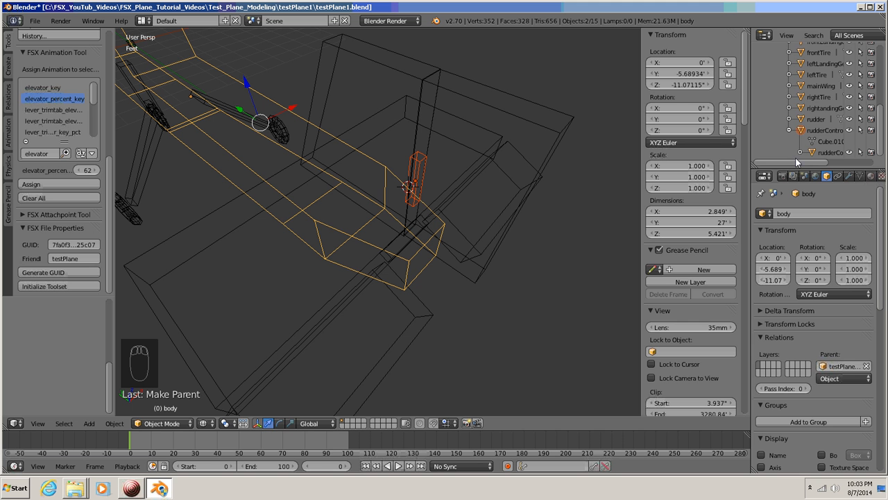
- Filter the FSX animation list by "rudder" and assign rudder_percent_key to rudderControl, checking its animation tag
{"action": "mouse_move", "coordinate": [796, 160]}
{"action": "left_mouse_down"}
{"action": "mouse_move", "coordinate": [814, 161]}
{"action": "mouse_move", "coordinate": [788, 161]}
{"action": "left_mouse_up"}
{"action": "left_click", "coordinate": [801, 130]}
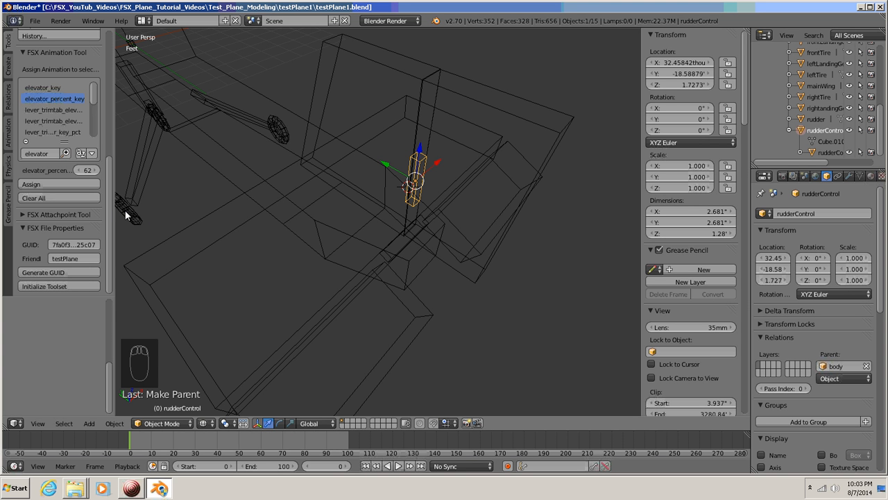
{"action": "left_click", "coordinate": [51, 285]}
{"action": "left_click_drag", "start_coordinate": [109, 268], "coordinate": [108, 230]}
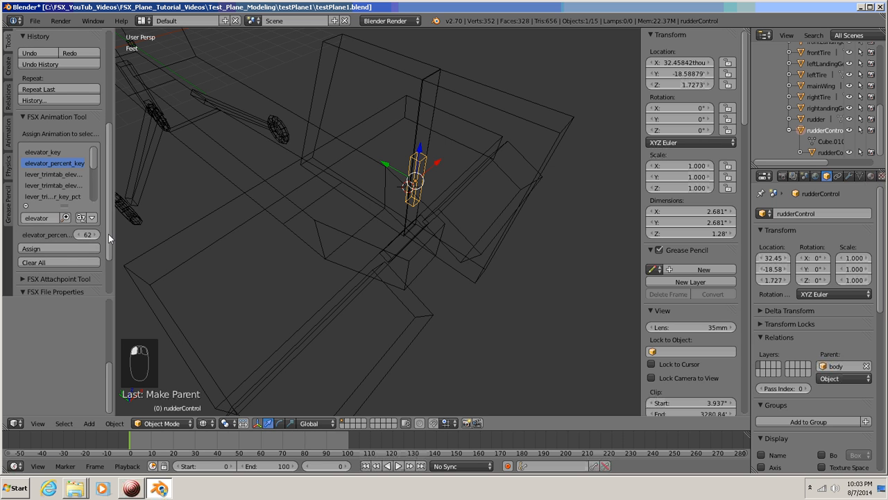
{"action": "left_click", "coordinate": [50, 219]}
{"action": "type", "text": "rudder"}
{"action": "key", "text": "Return"}
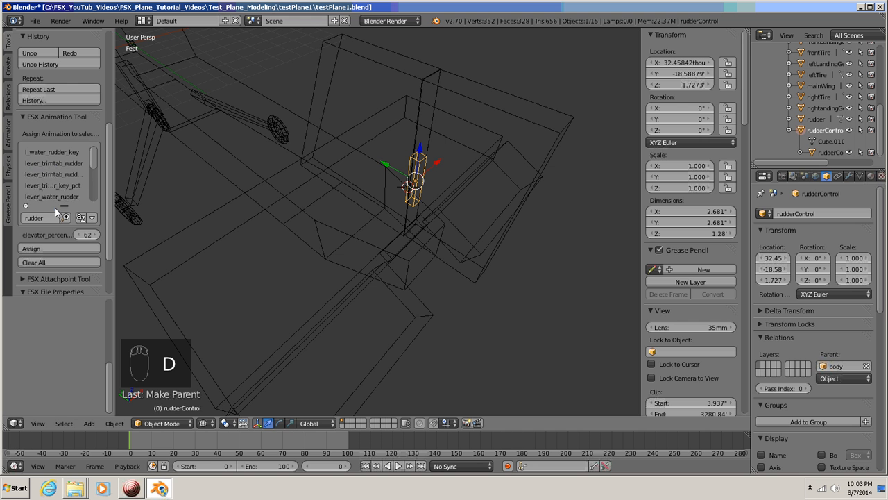
{"action": "left_click_drag", "start_coordinate": [93, 155], "coordinate": [93, 176]}
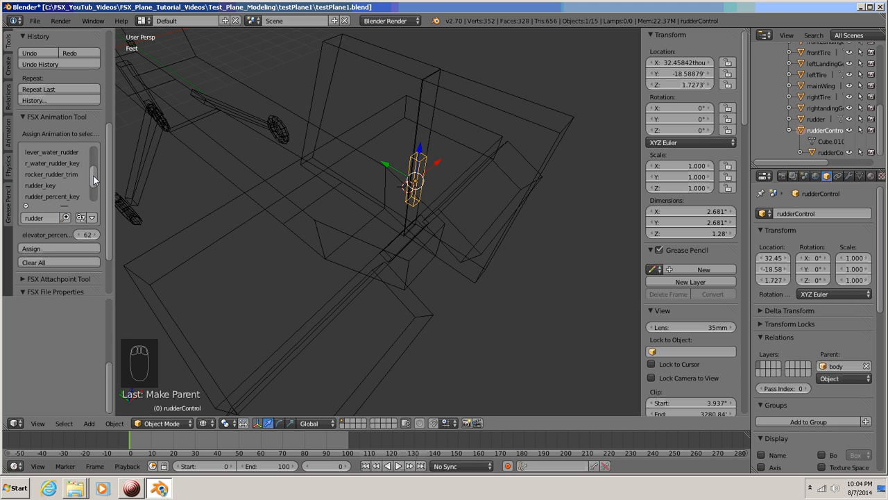
{"action": "left_click", "coordinate": [50, 197]}
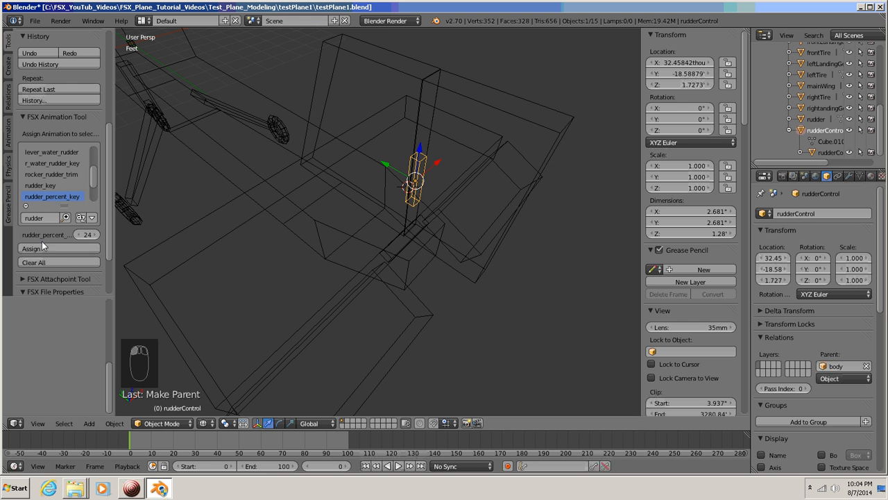
{"action": "left_click", "coordinate": [61, 248]}
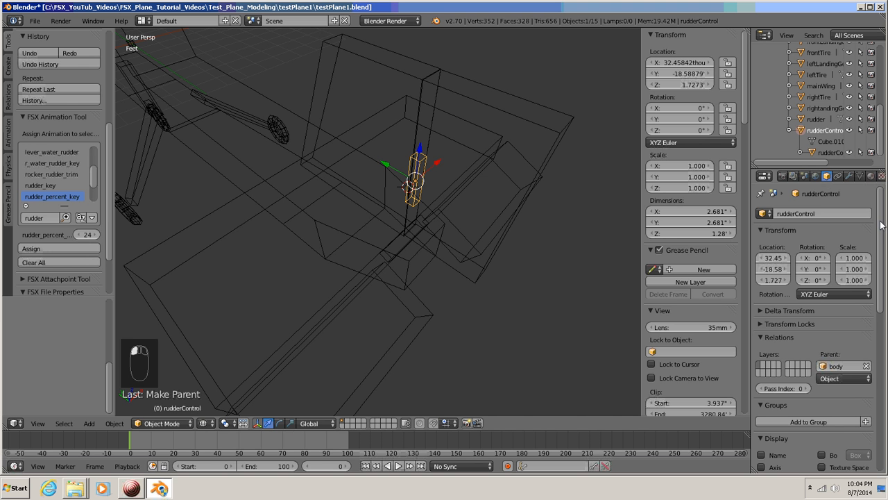
{"action": "scroll", "coordinate": [880, 226], "scroll_direction": "down", "scroll_amount": 12}
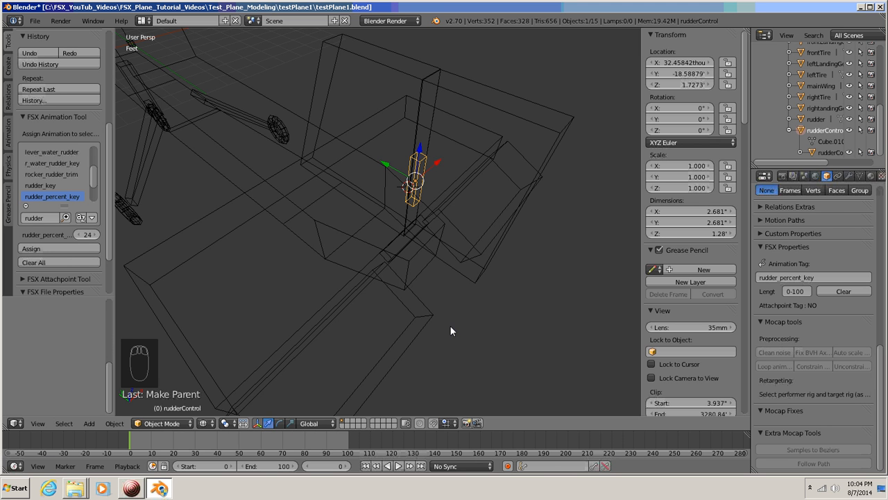
- Show the plane's tail section from the top in solid shading
{"action": "key", "text": "KP_7"}
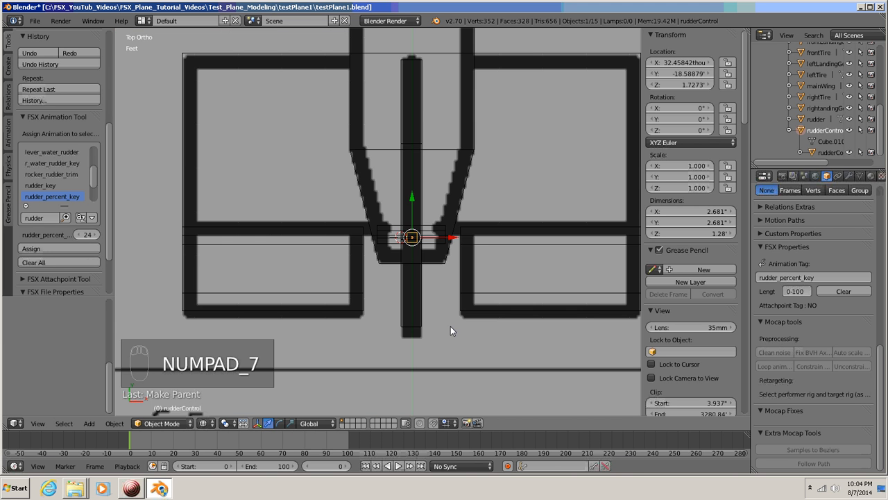
{"action": "scroll", "coordinate": [451, 326], "scroll_direction": "down", "scroll_amount": 7}
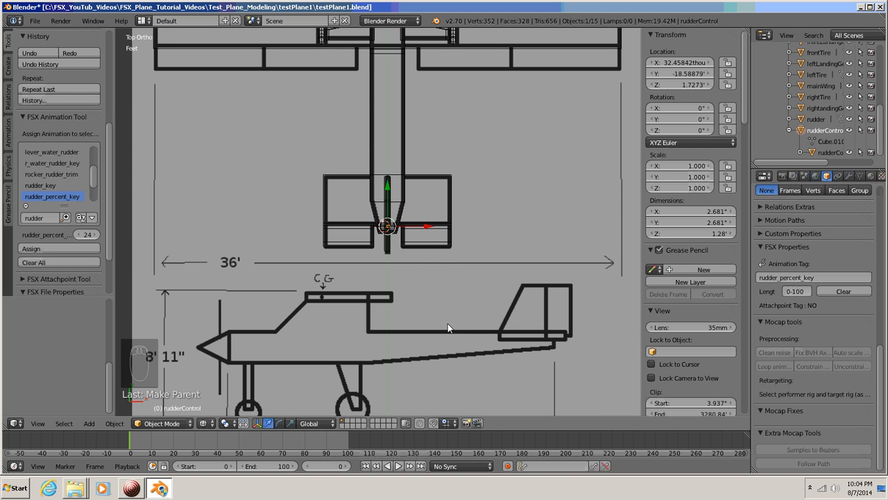
{"action": "mouse_move", "coordinate": [447, 323]}
{"action": "middle_mouse_down", "text": "shift"}
{"action": "mouse_move", "coordinate": [459, 279]}
{"action": "mouse_move", "coordinate": [455, 289]}
{"action": "middle_mouse_up", "text": "shift"}
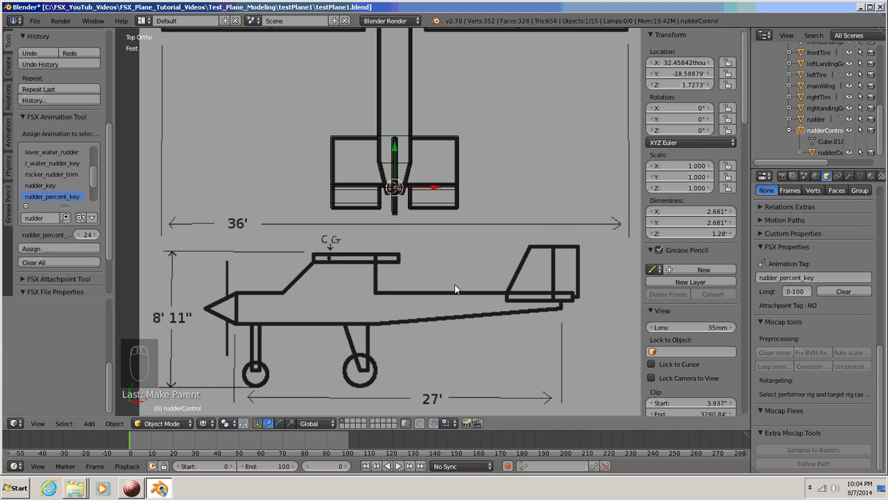
{"action": "key", "text": "z"}
{"action": "scroll", "coordinate": [456, 286], "scroll_direction": "up", "scroll_amount": 3}
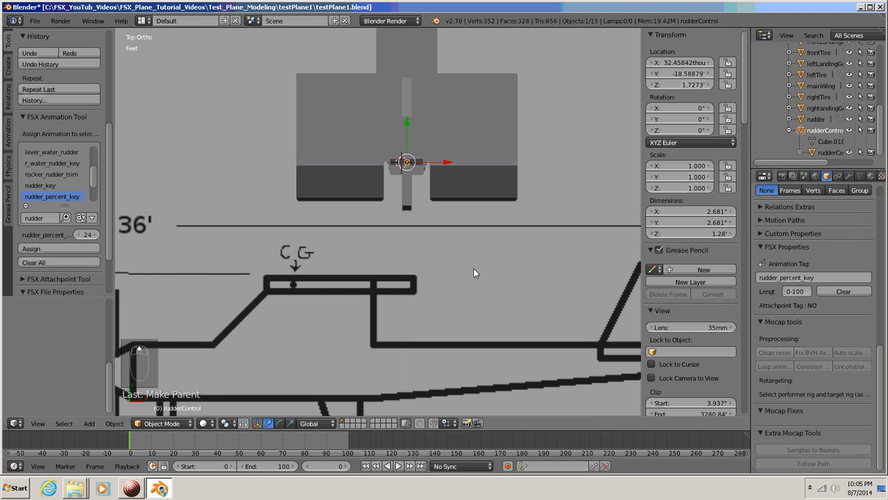
{"action": "middle_click_drag", "start_coordinate": [496, 268], "coordinate": [475, 317], "text": "shift"}
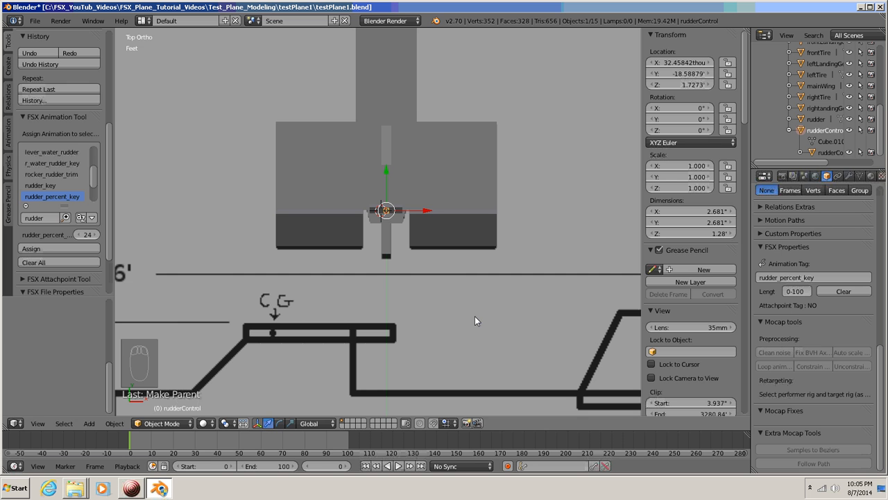
{"action": "key", "text": "r"}
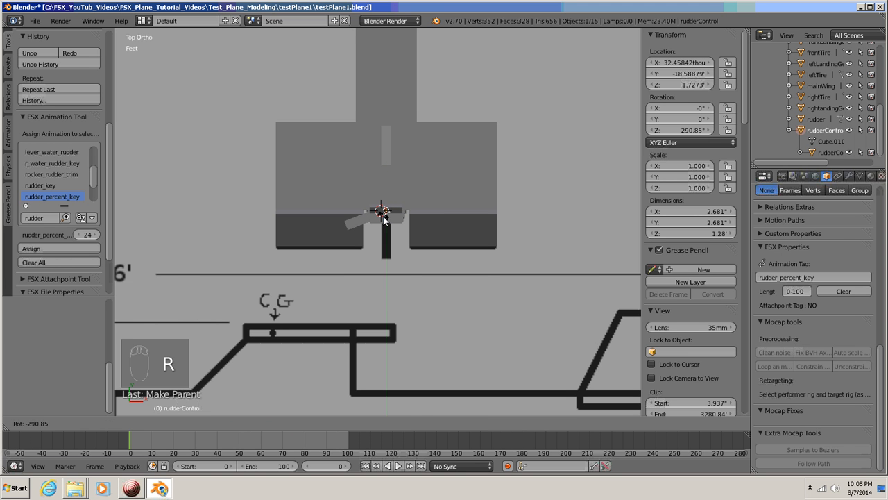
{"action": "right_click", "coordinate": [384, 217]}
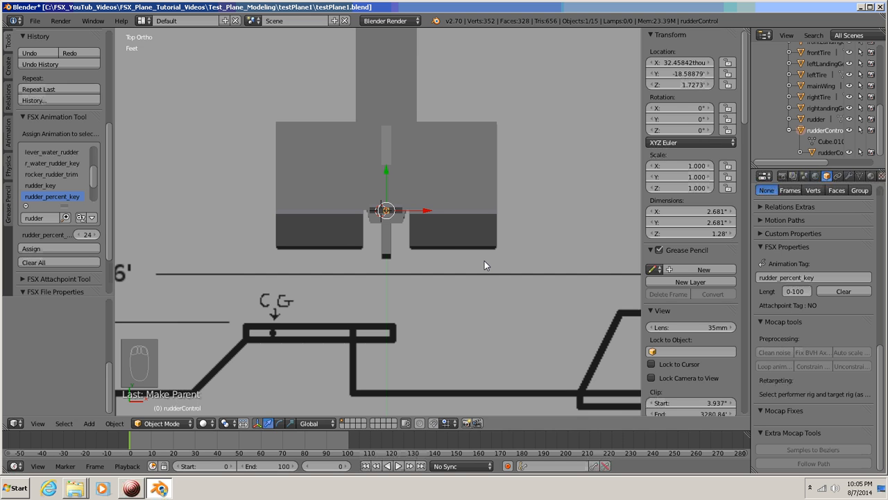
{"action": "key", "text": "r"}
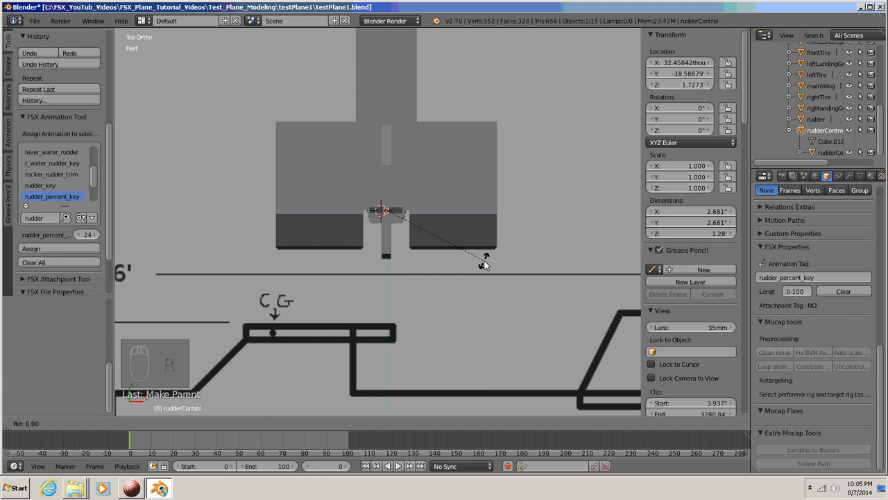
{"action": "key", "text": "z"}
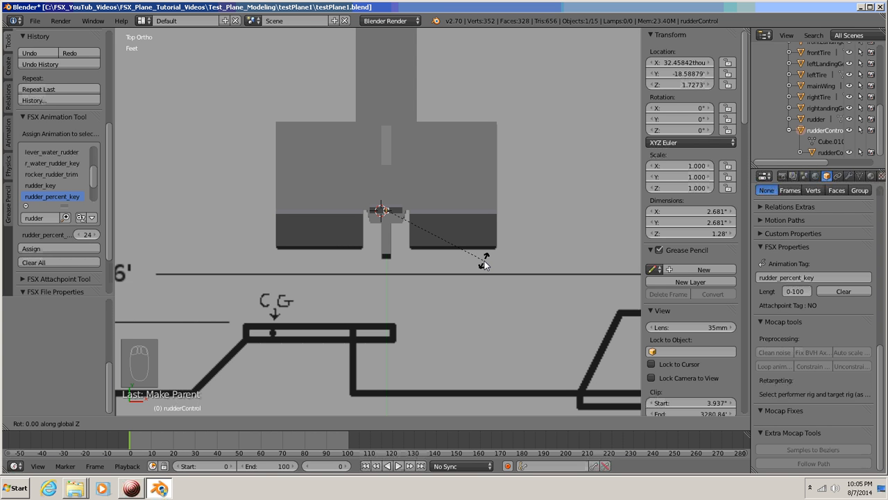
{"action": "type", "text": "25"}
{"action": "key", "text": "Escape"}
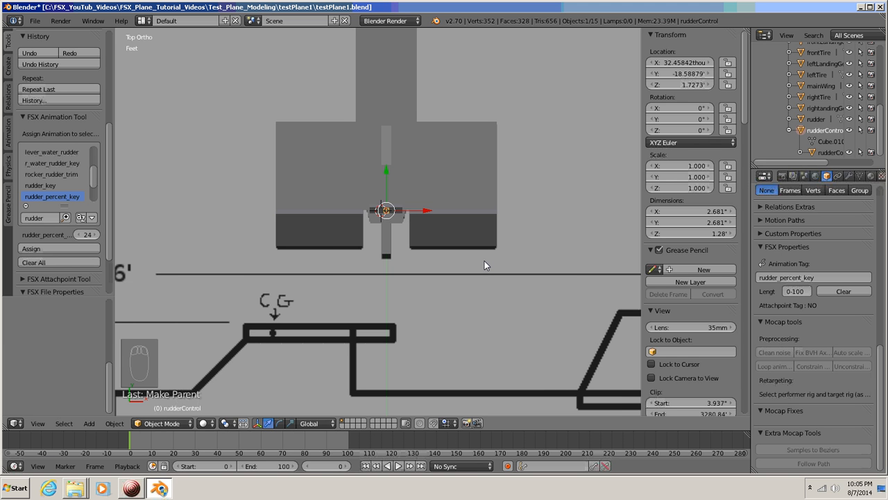
- Rotate rudderControl -25° about the Z axis at frame 0 and insert a Rotation keyframe
{"action": "key", "text": "r"}
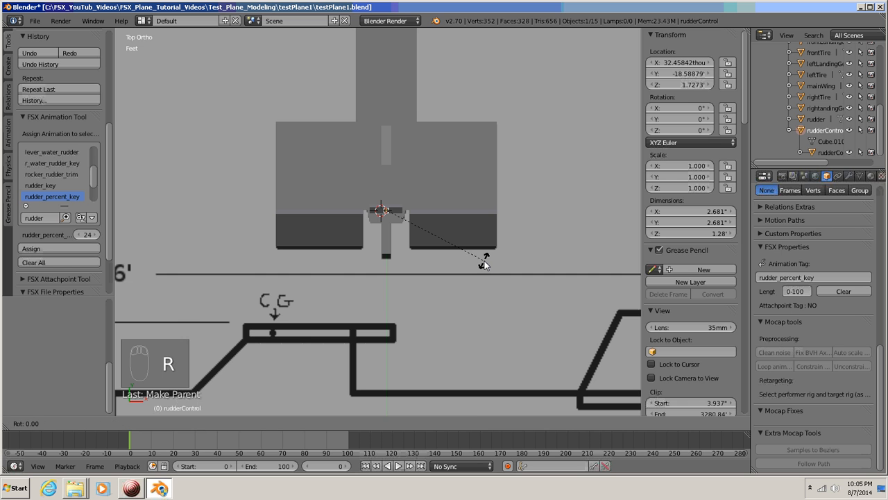
{"action": "type", "text": "z"}
{"action": "type", "text": "-25"}
{"action": "key", "text": "Return"}
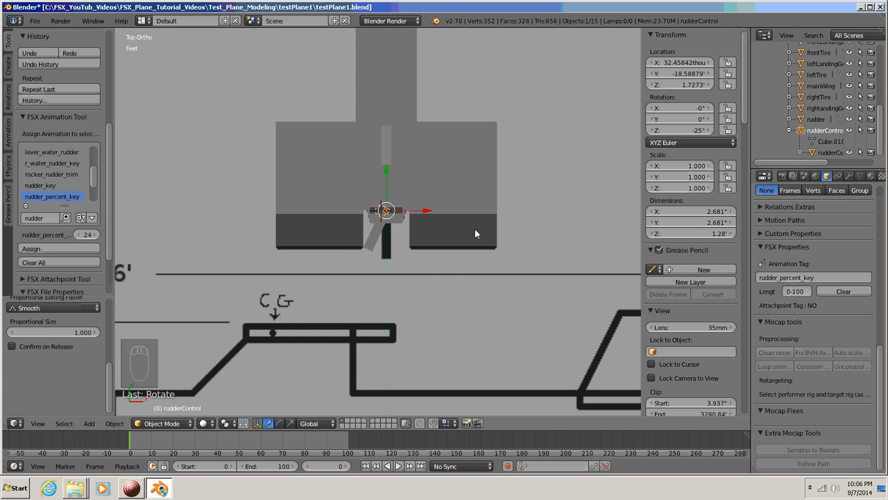
{"action": "key", "text": "i"}
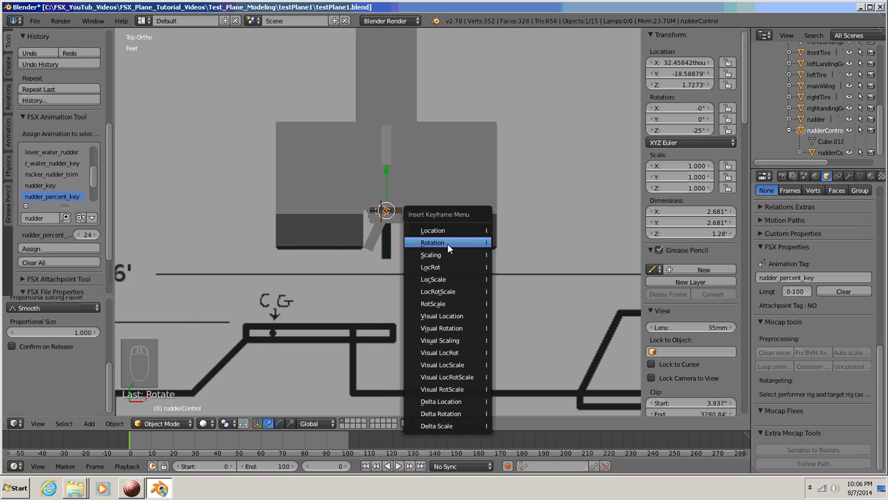
{"action": "left_click", "coordinate": [453, 243]}
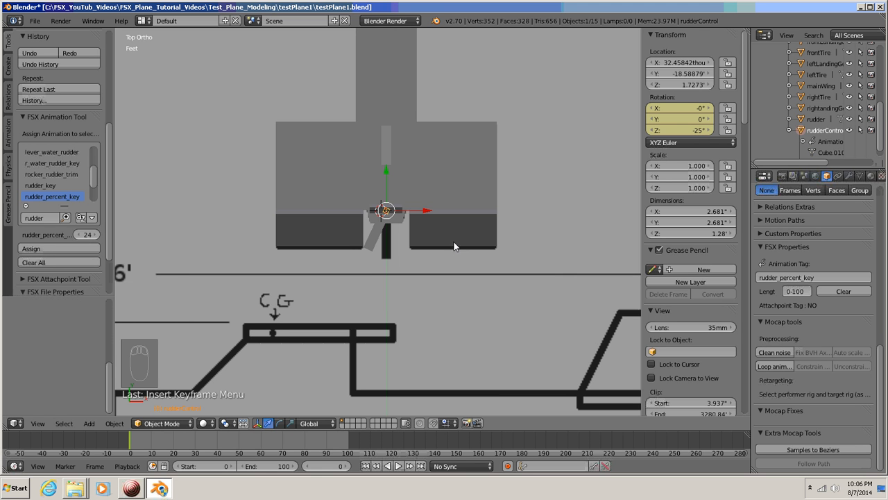
{"action": "left_click", "coordinate": [327, 470]}
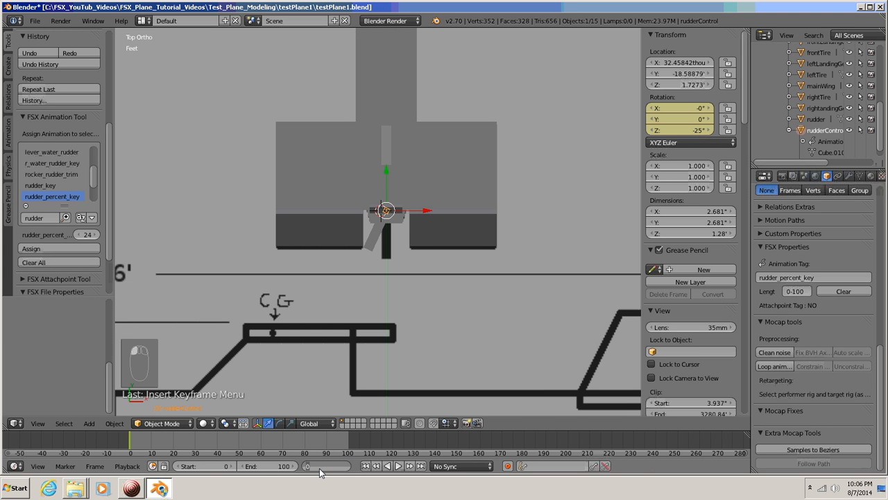
{"action": "key", "text": "Return"}
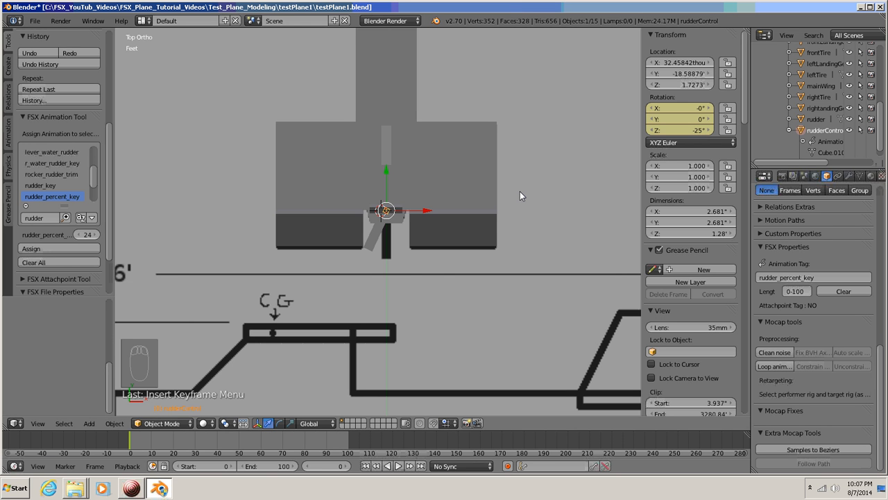
{"action": "key", "text": "alt+i"}
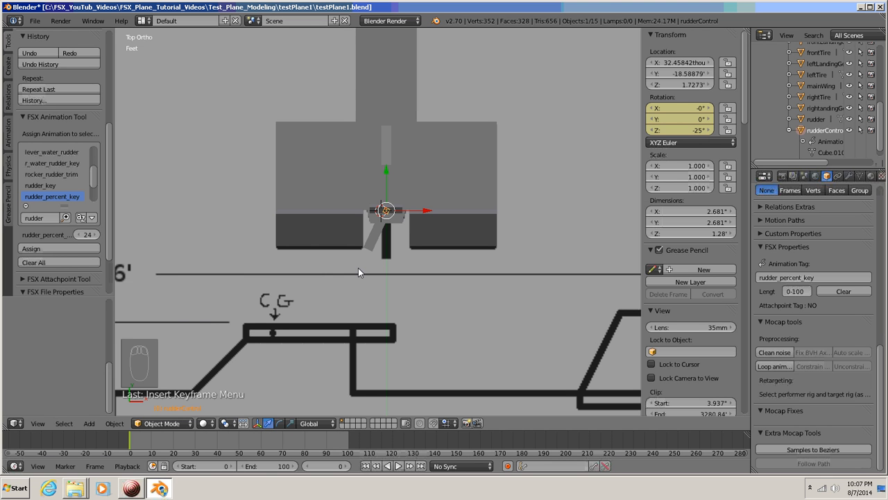
- At frame 50, rotate rudderControl 25° about the Z axis and insert a Rotation keyframe
{"action": "left_click", "coordinate": [324, 470]}
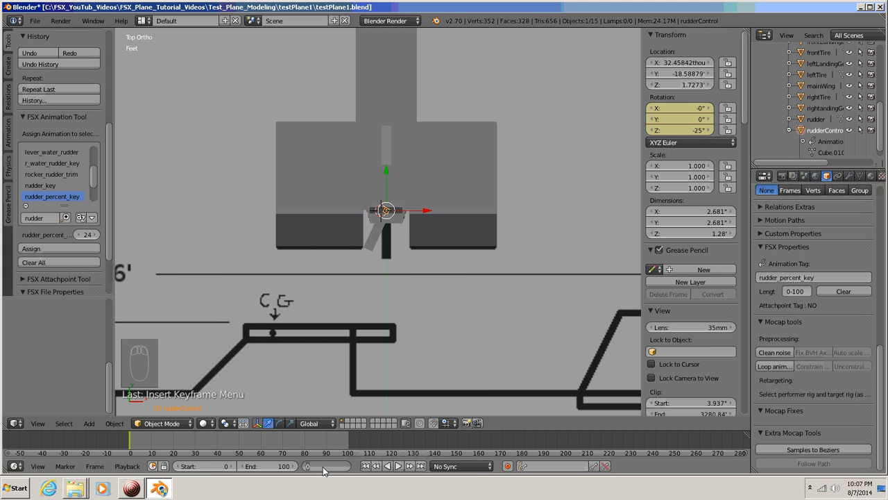
{"action": "type", "text": "50"}
{"action": "key", "text": "Return"}
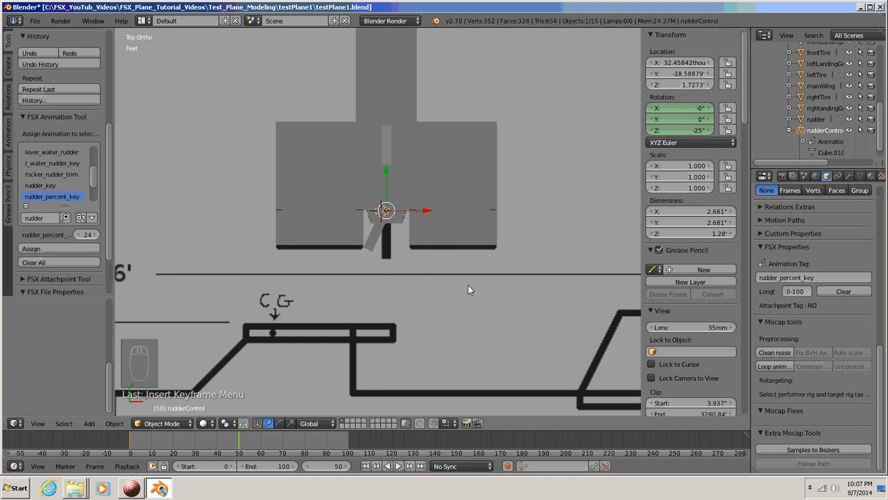
{"action": "key", "text": "r"}
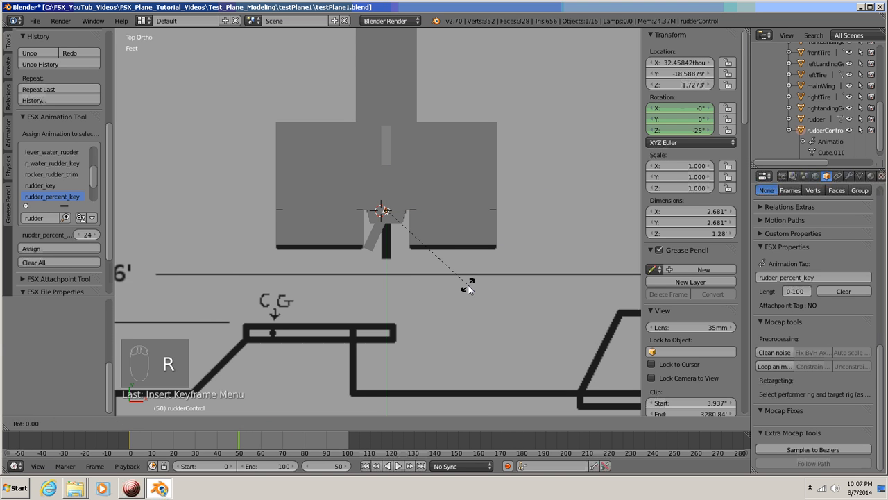
{"action": "key", "text": "z"}
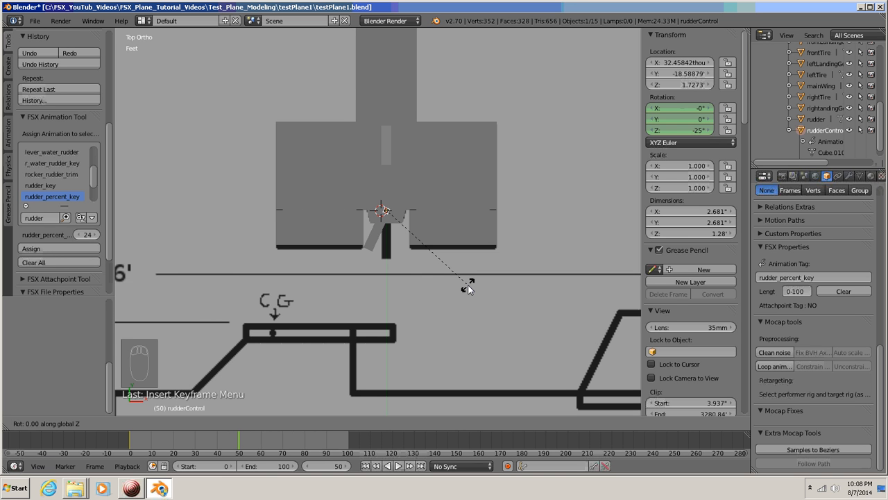
{"action": "type", "text": "25"}
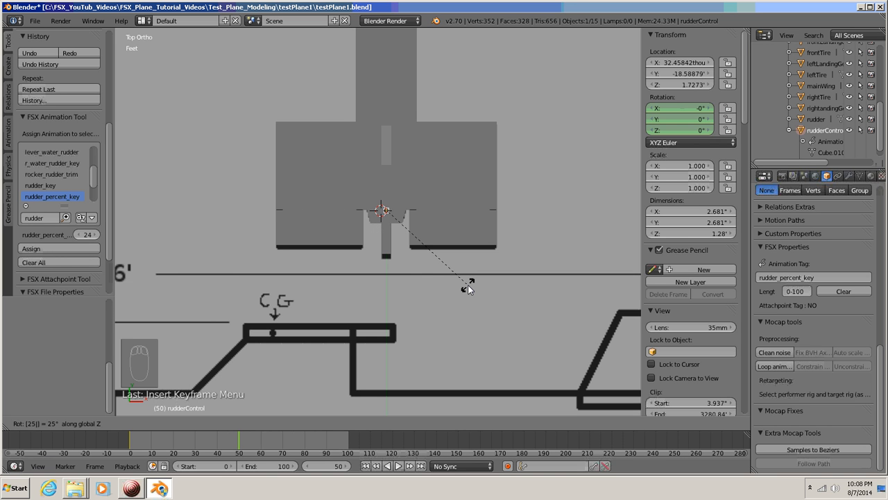
{"action": "key", "text": "Return"}
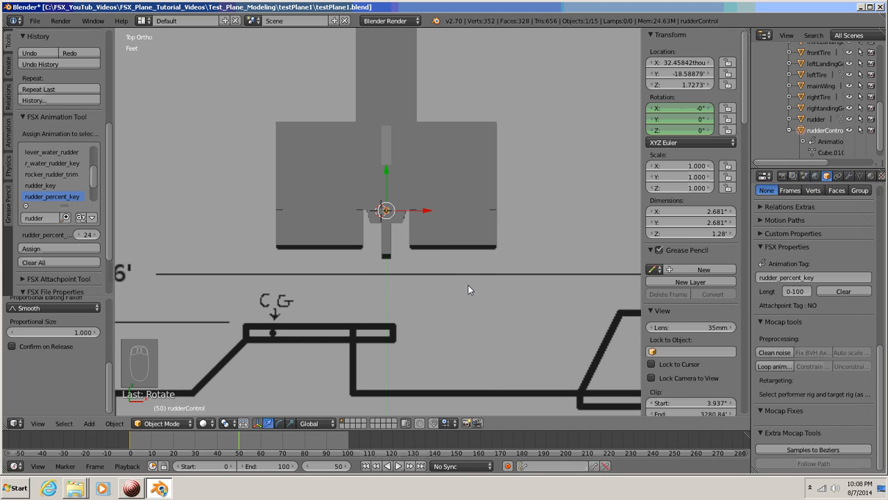
{"action": "key", "text": "i"}
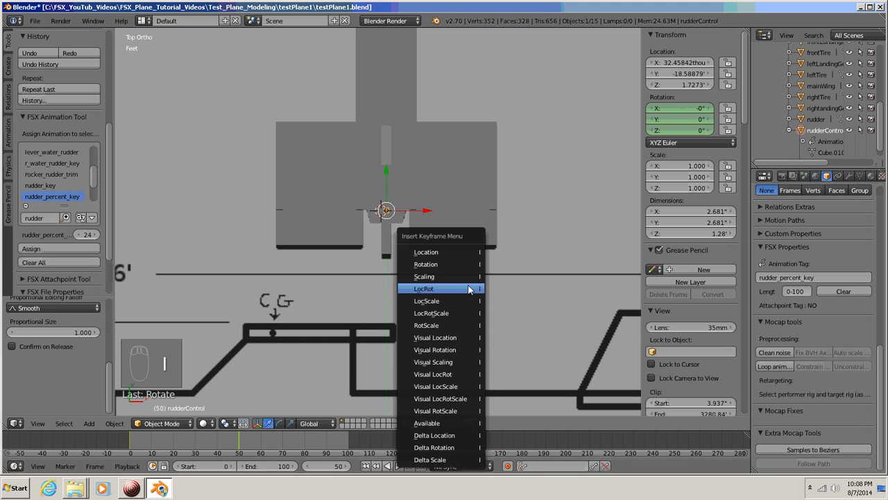
{"action": "left_click", "coordinate": [437, 263]}
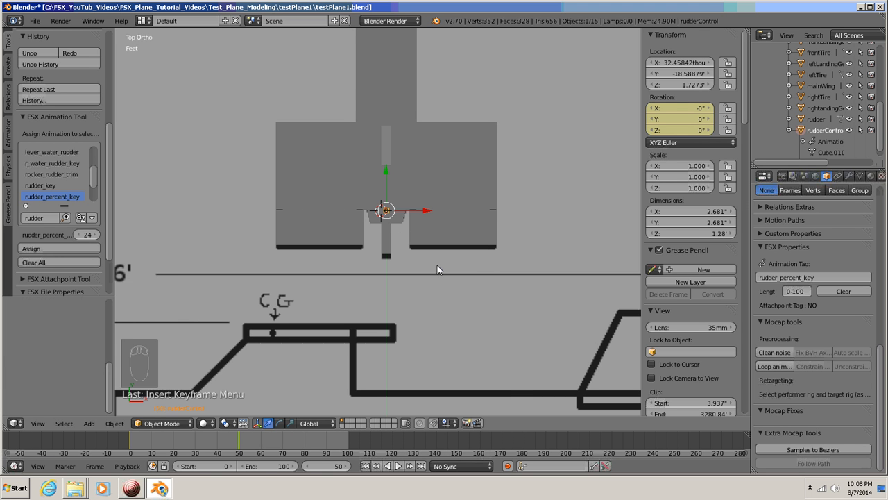
- At frame 100, rotate rudderControl another 25° about the Z axis and insert a Rotation keyframe
{"action": "left_click", "coordinate": [325, 468]}
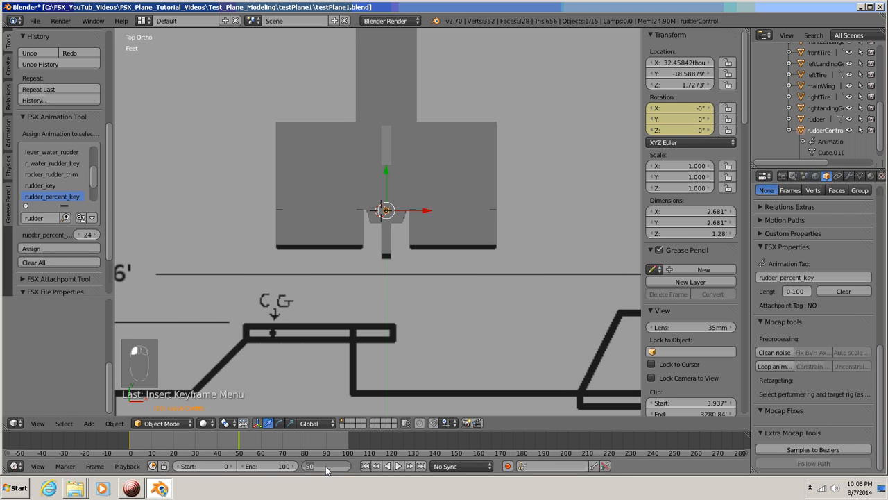
{"action": "type", "text": "100"}
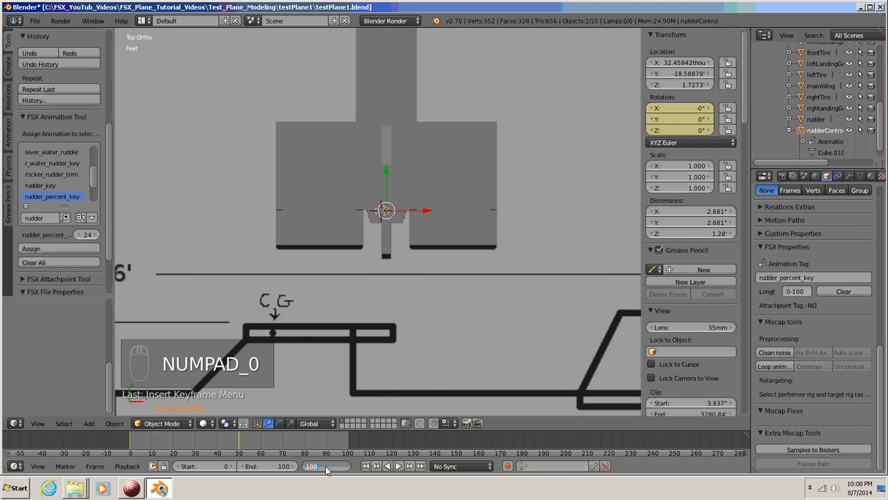
{"action": "key", "text": "Return"}
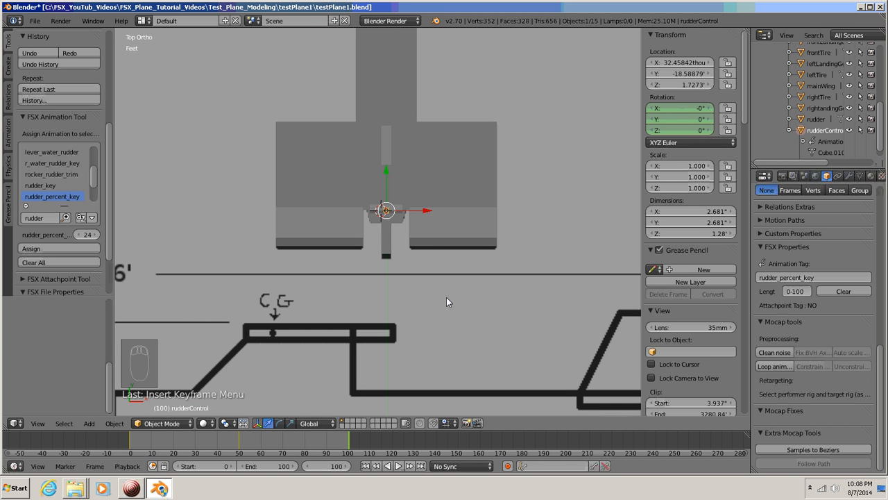
{"action": "key", "text": "r"}
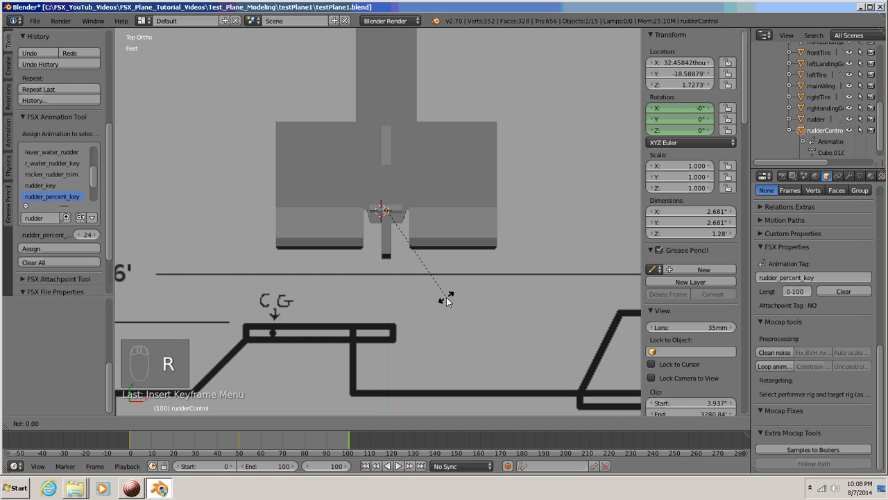
{"action": "type", "text": "z"}
{"action": "type", "text": "25"}
{"action": "key", "text": "Return"}
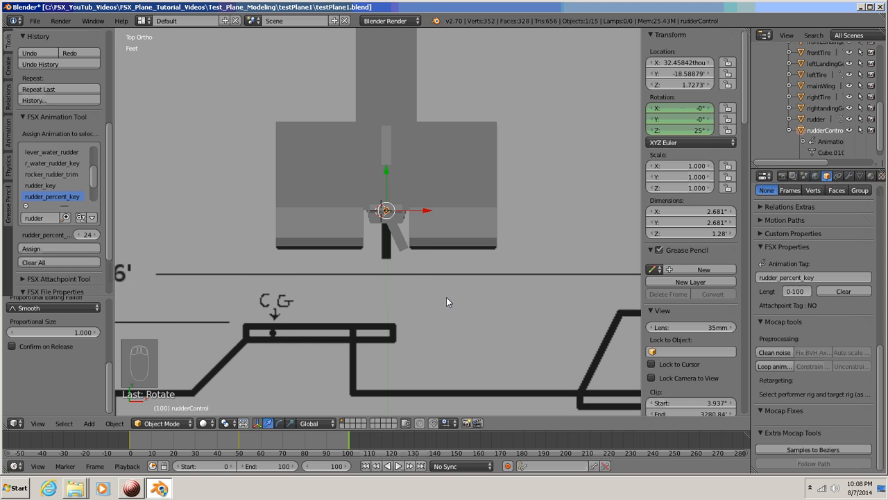
{"action": "key", "text": "i"}
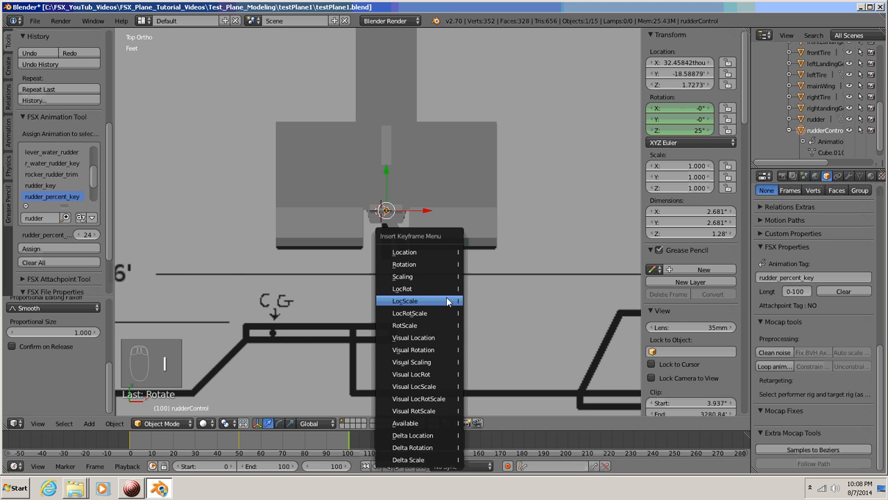
{"action": "left_click", "coordinate": [431, 264]}
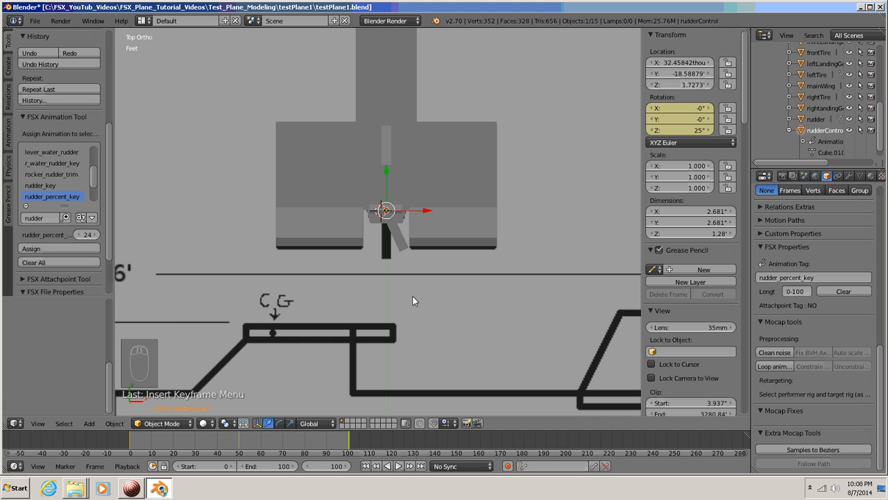
- Play the rudder animation from frame 0 in a perspective view of the tail, stop it and return to frame 0
{"action": "middle_click_drag", "start_coordinate": [412, 301], "coordinate": [477, 192]}
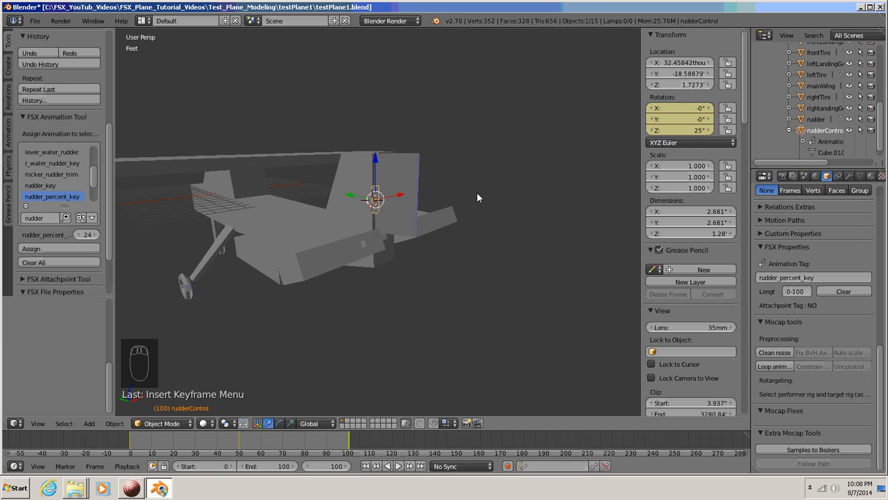
{"action": "left_click", "coordinate": [329, 470]}
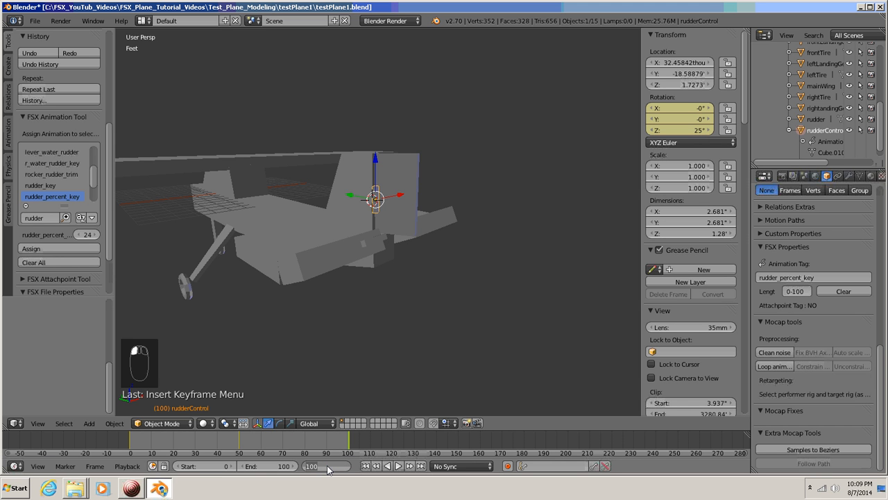
{"action": "type", "text": "0"}
{"action": "key", "text": "Return"}
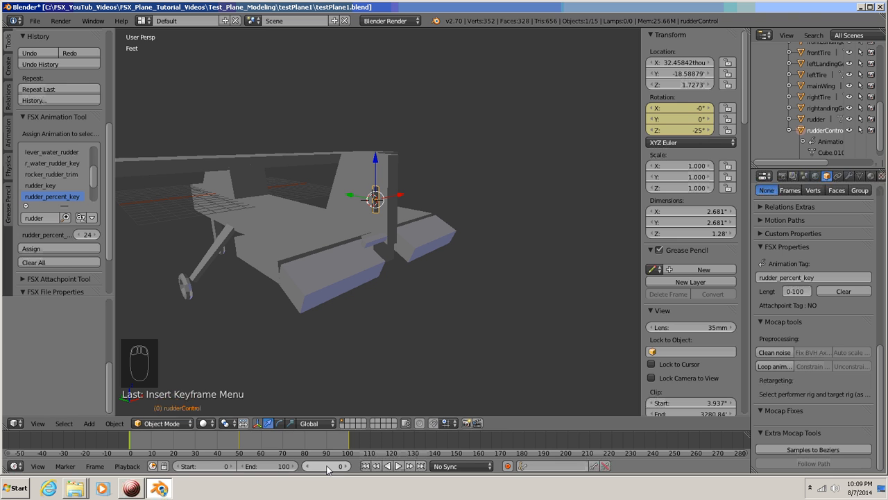
{"action": "left_click", "coordinate": [399, 467]}
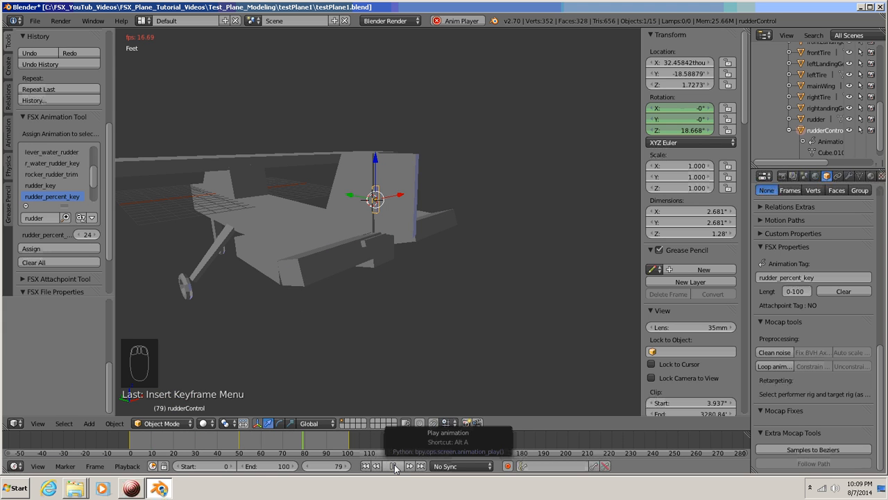
{"action": "left_click", "coordinate": [393, 466]}
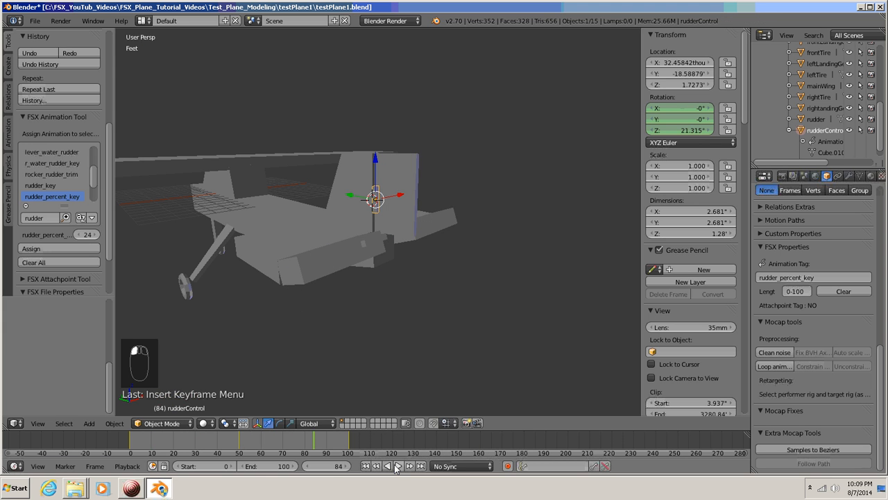
{"action": "left_click", "coordinate": [326, 469]}
{"action": "type", "text": "0"}
{"action": "key", "text": "Return"}
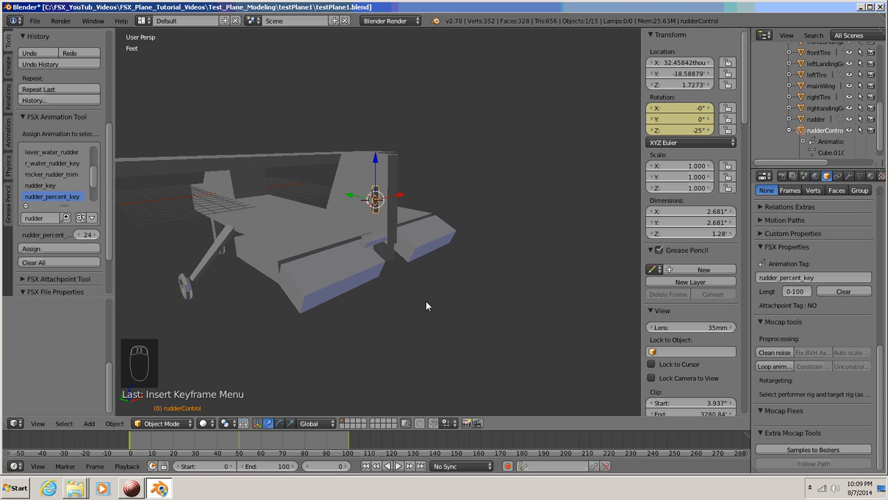
- In top view, place the 3D cursor in the blueprint's outer section behind the left wing's trailing edge and add a cube there
{"action": "middle_click_drag", "start_coordinate": [426, 301], "coordinate": [343, 270]}
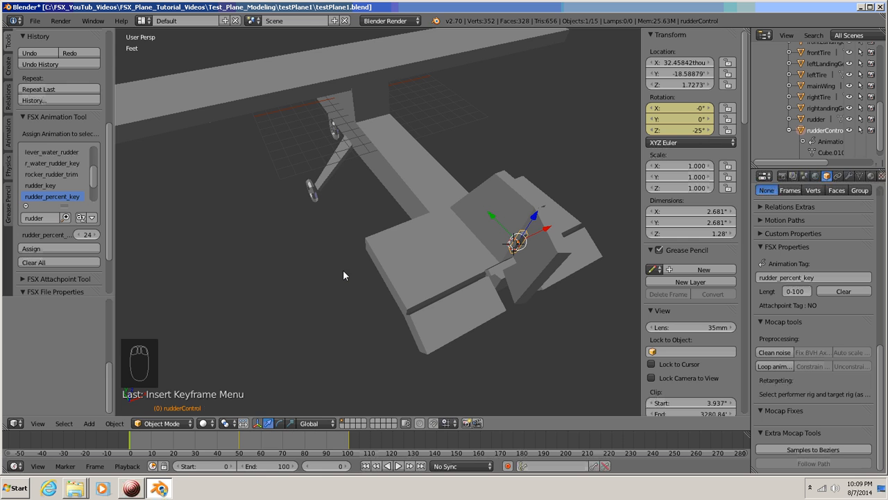
{"action": "key", "text": "KP_7"}
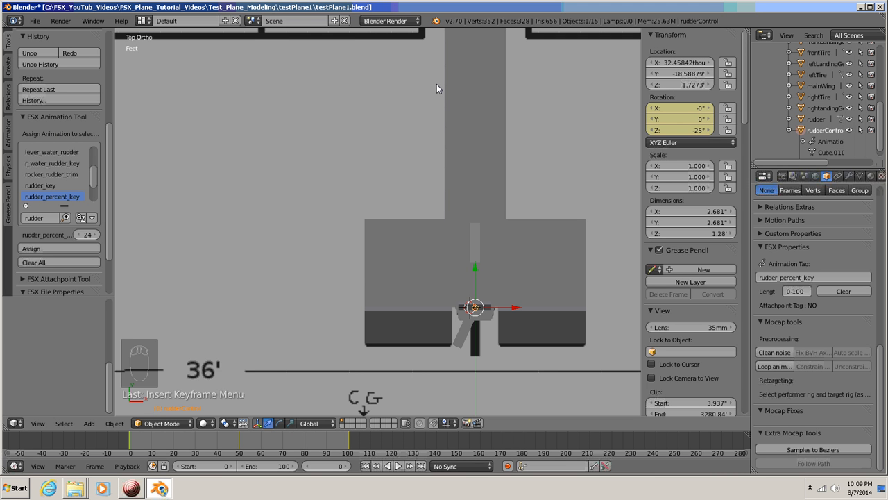
{"action": "middle_click_drag", "start_coordinate": [437, 84], "coordinate": [421, 258], "text": "shift"}
{"action": "scroll", "coordinate": [468, 271], "scroll_direction": "down", "scroll_amount": 4}
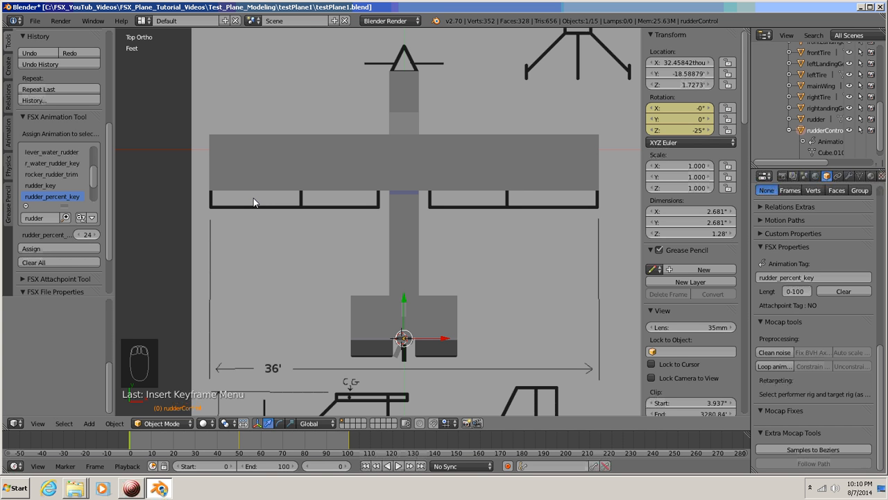
{"action": "left_click", "coordinate": [254, 198]}
{"action": "key", "text": "shift+a"}
{"action": "mouse_move", "coordinate": [255, 202]}
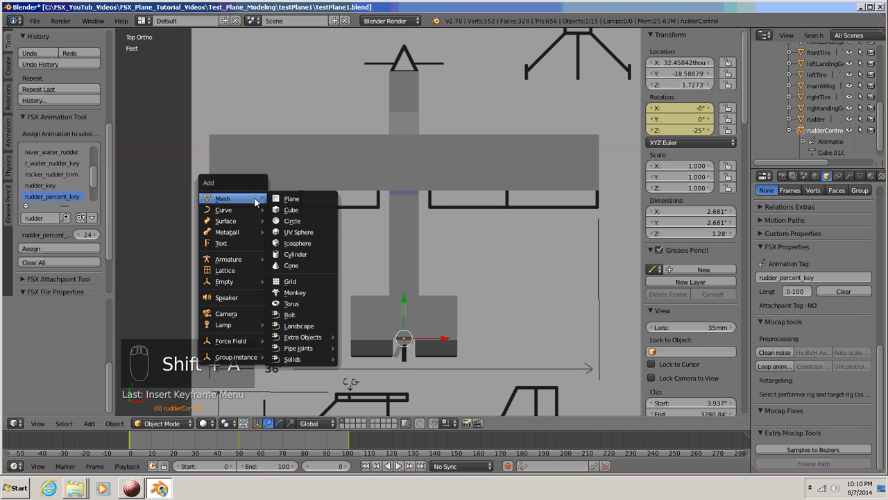
{"action": "left_click", "coordinate": [295, 211]}
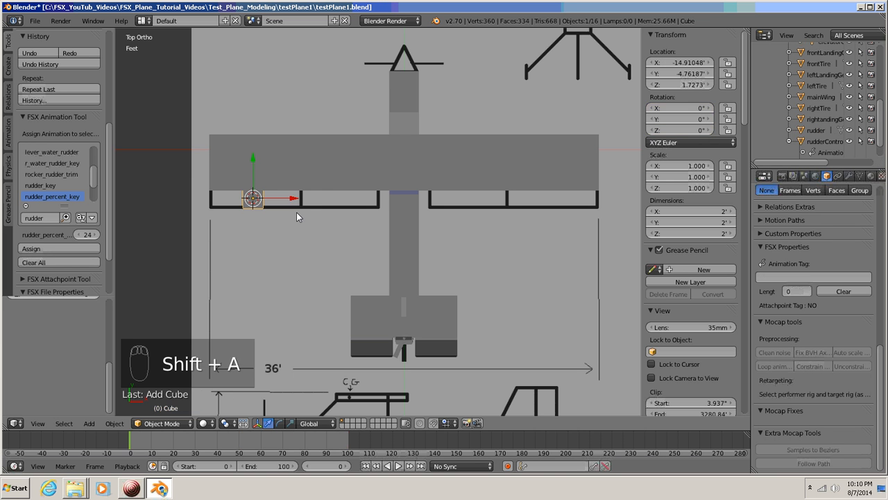
{"action": "mouse_move", "coordinate": [279, 227]}
{"action": "middle_mouse_down", "text": "shift"}
{"action": "mouse_move", "coordinate": [434, 227]}
{"action": "mouse_move", "coordinate": [394, 257]}
{"action": "middle_mouse_up", "text": "shift"}
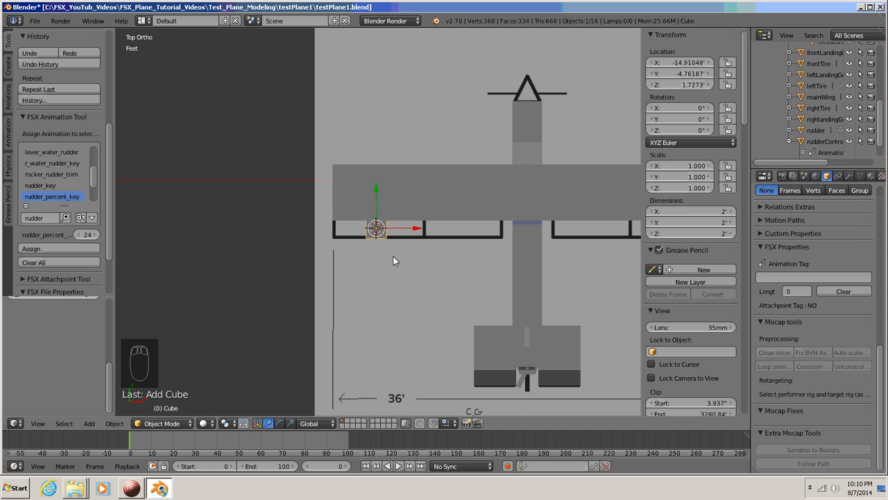
{"action": "scroll", "coordinate": [393, 260], "scroll_direction": "up", "scroll_amount": 5}
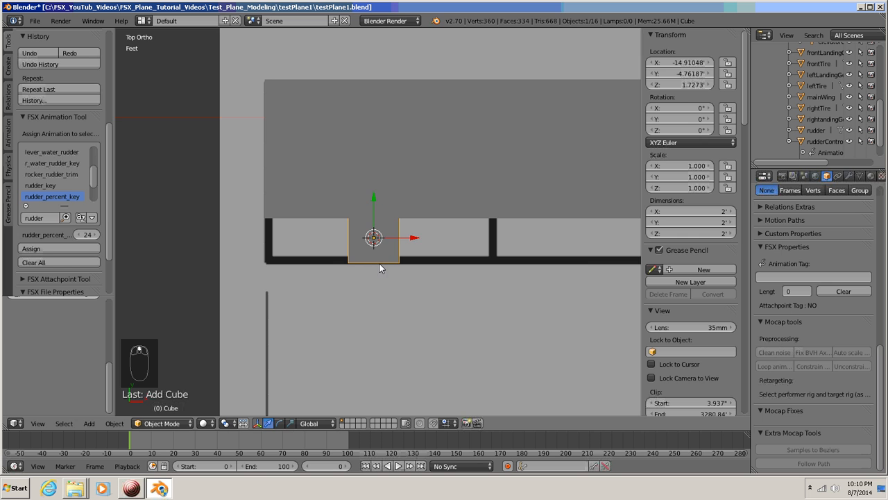
- In wireframe Edit Mode, move the cube's forward vertices about 3.17" back along Y to the left wing's trailing edge
{"action": "mouse_move", "coordinate": [384, 235]}
{"action": "middle_mouse_down", "text": "shift"}
{"action": "mouse_move", "coordinate": [386, 208]}
{"action": "mouse_move", "coordinate": [359, 286]}
{"action": "middle_mouse_up", "text": "shift"}
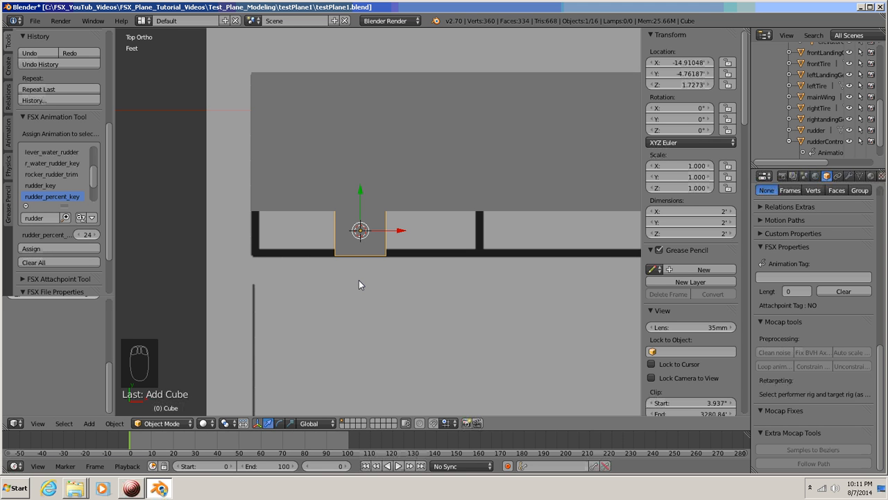
{"action": "key", "text": "z"}
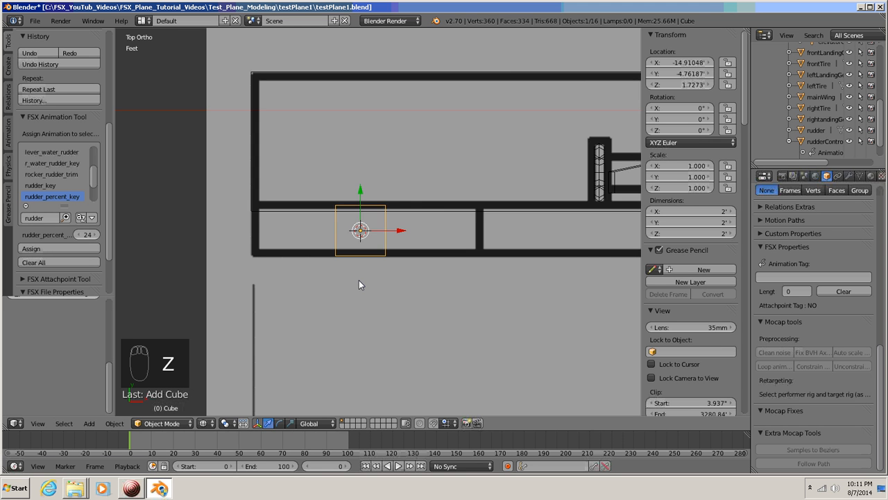
{"action": "key", "text": "Tab"}
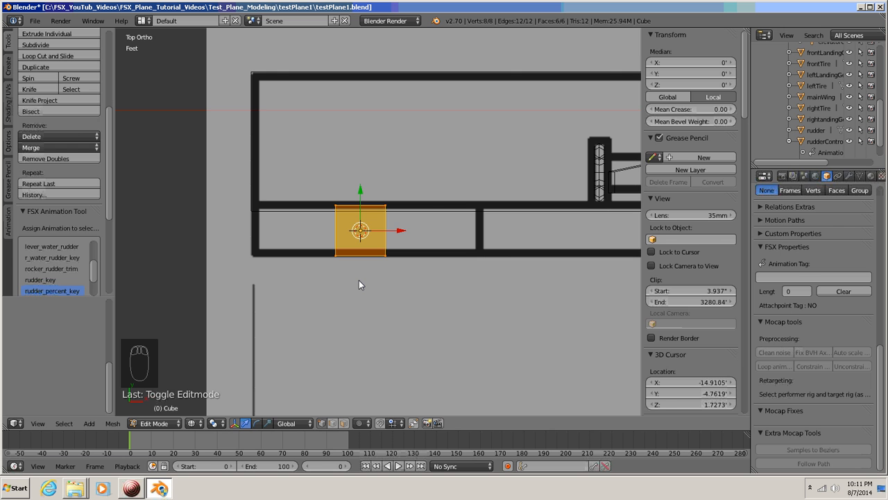
{"action": "key", "text": "a"}
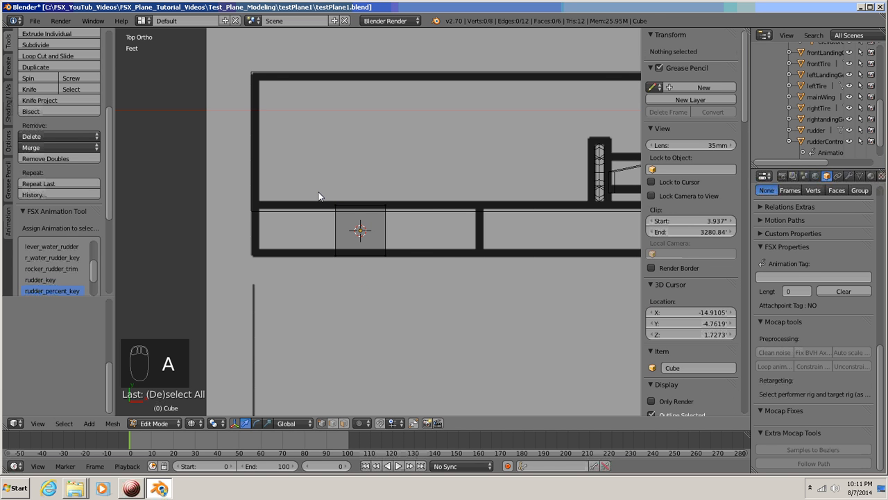
{"action": "key", "text": "b"}
{"action": "left_click_drag", "start_coordinate": [317, 196], "coordinate": [421, 221]}
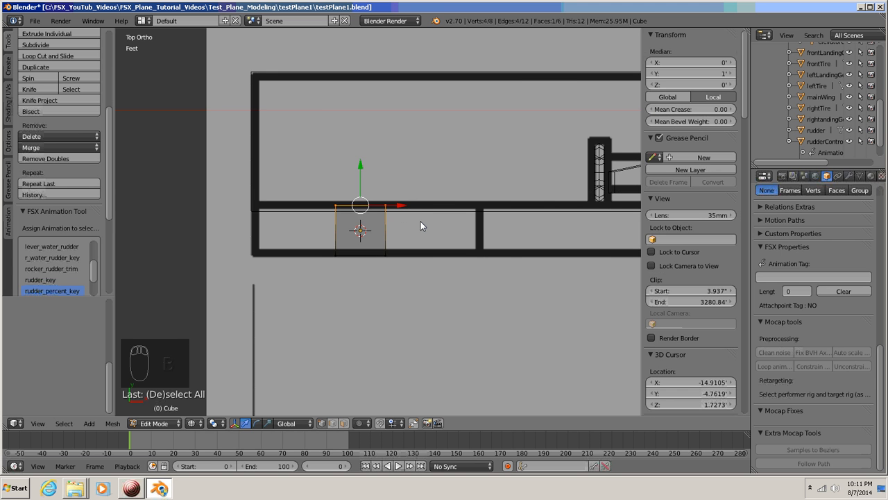
{"action": "key", "text": "g"}
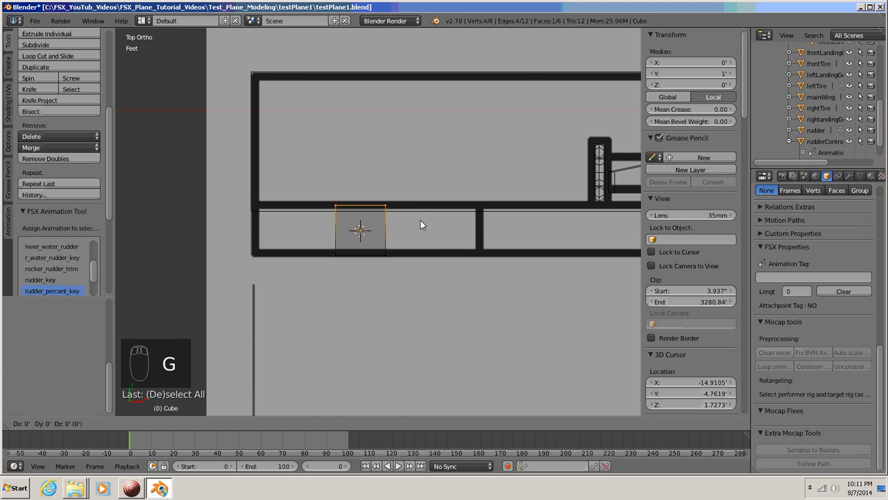
{"action": "key", "text": "y"}
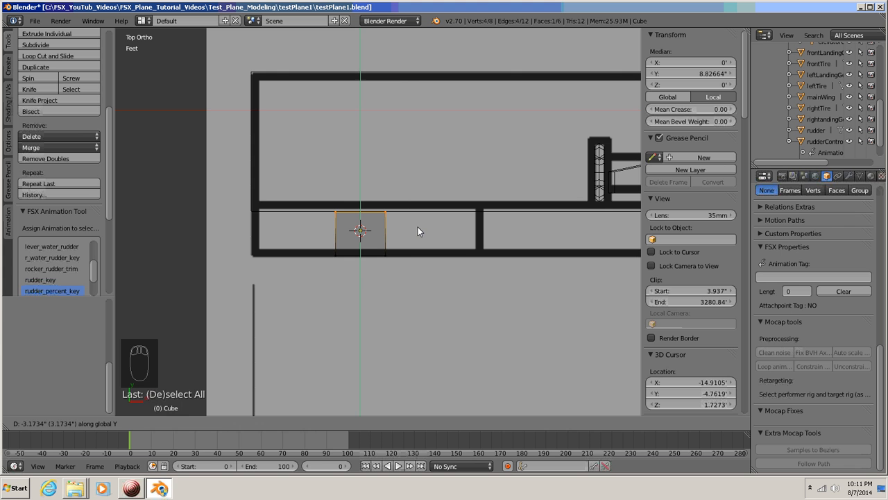
{"action": "left_click", "coordinate": [418, 228]}
- Move the cube's inboard vertices about 3.70' along X to the blueprint divider between the two trailing-edge sections
{"action": "key", "text": "a"}
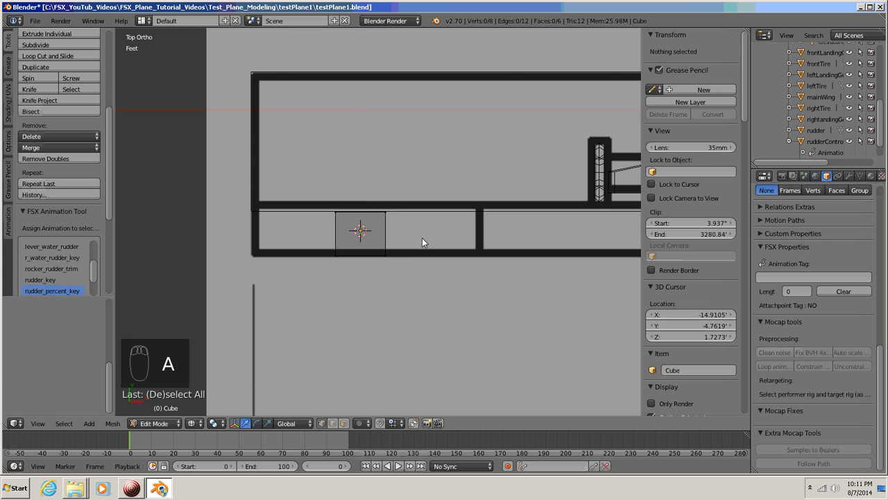
{"action": "key", "text": "b"}
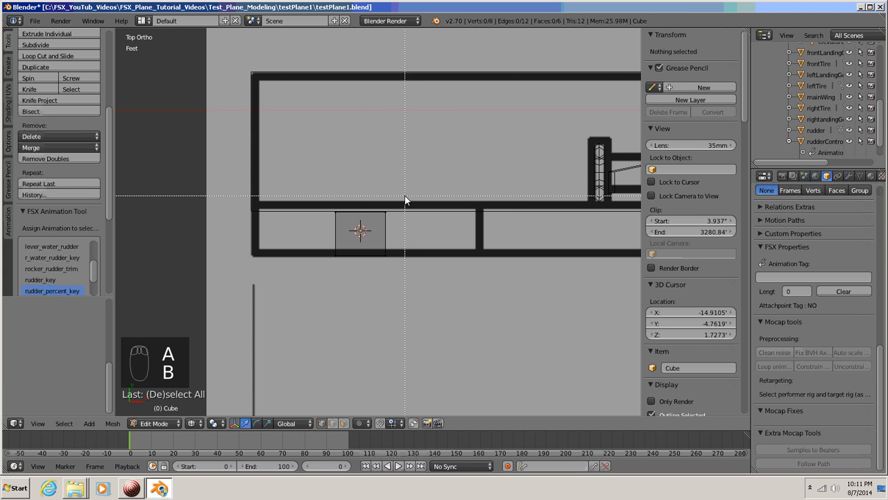
{"action": "left_click_drag", "start_coordinate": [405, 196], "coordinate": [372, 282]}
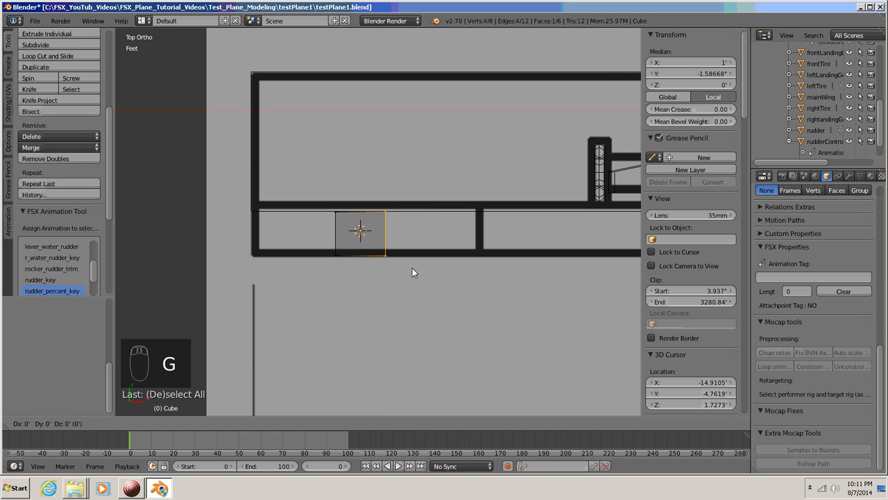
{"action": "key", "text": "x"}
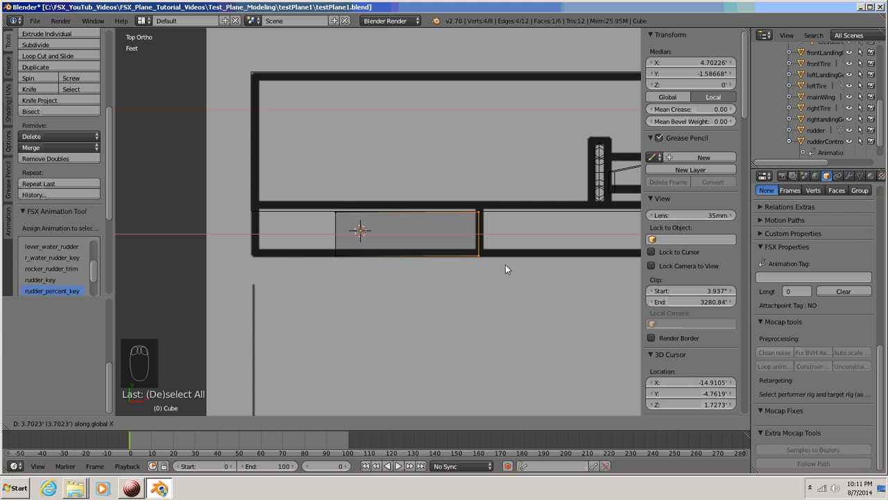
{"action": "left_click", "coordinate": [506, 265]}
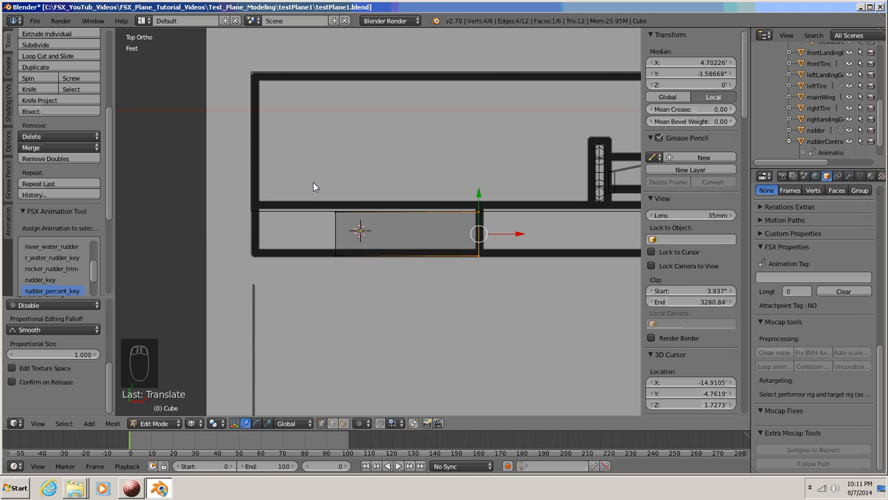
- Move the cube's outboard vertices about 3.35' outward along X to the wing tip line, then clear the selection
{"action": "key", "text": "a"}
{"action": "key", "text": "b"}
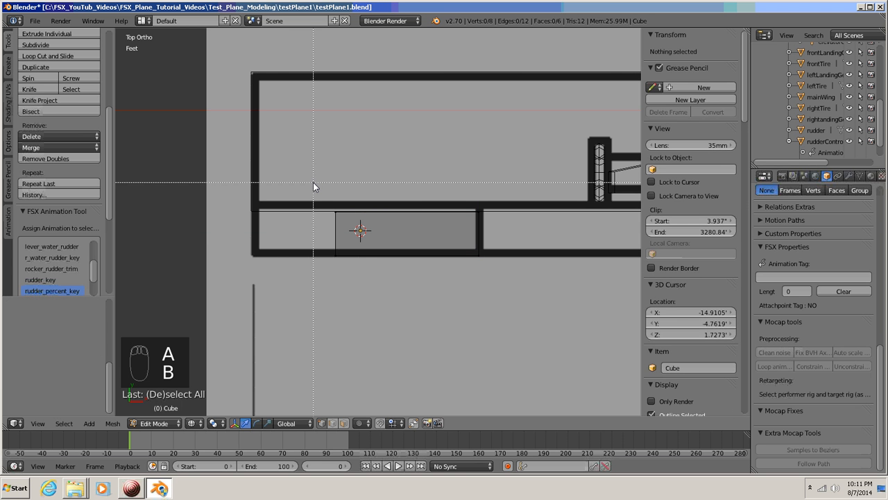
{"action": "left_click_drag", "start_coordinate": [337, 196], "coordinate": [364, 297]}
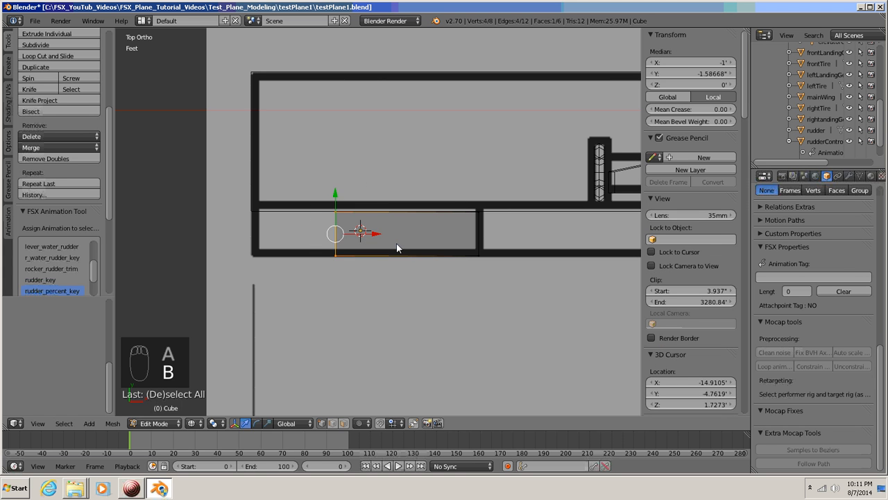
{"action": "key", "text": "g"}
{"action": "key", "text": "x"}
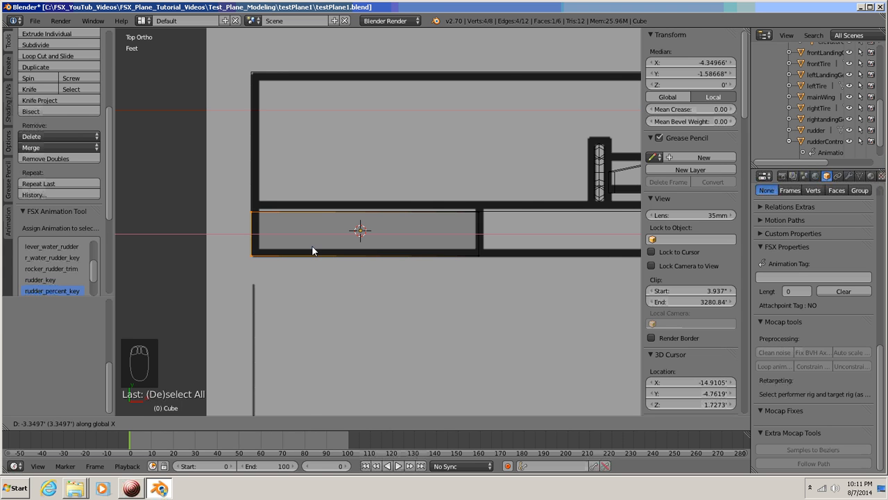
{"action": "left_click", "coordinate": [312, 247]}
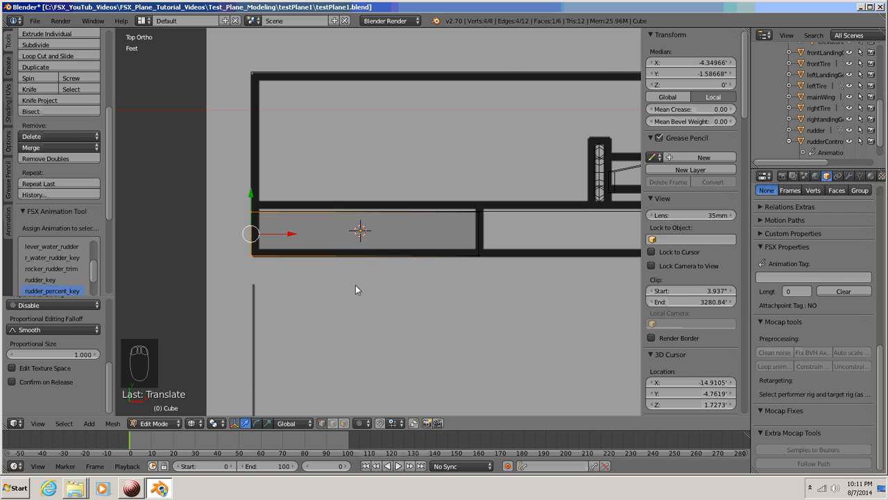
{"action": "key", "text": "a"}
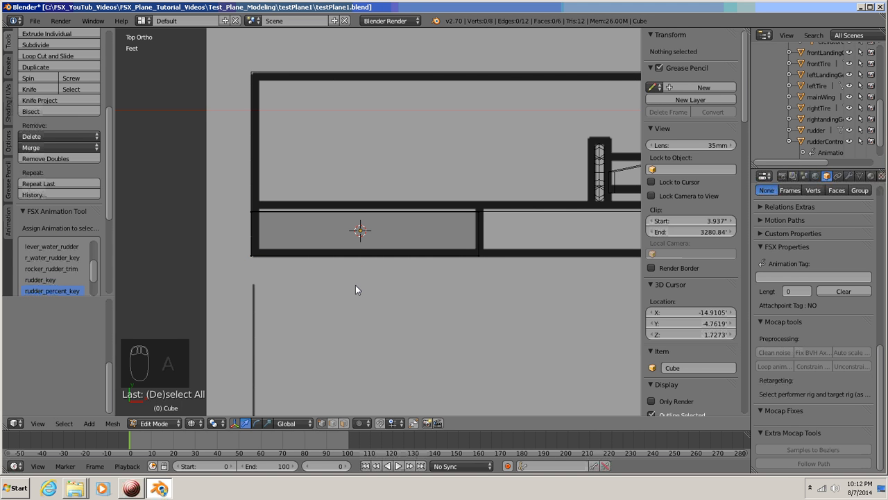
- In left view, raise the whole cube mesh about 6.6" along Z to align its upper face with the wing's top
{"action": "key", "text": "ctrl+KP_3"}
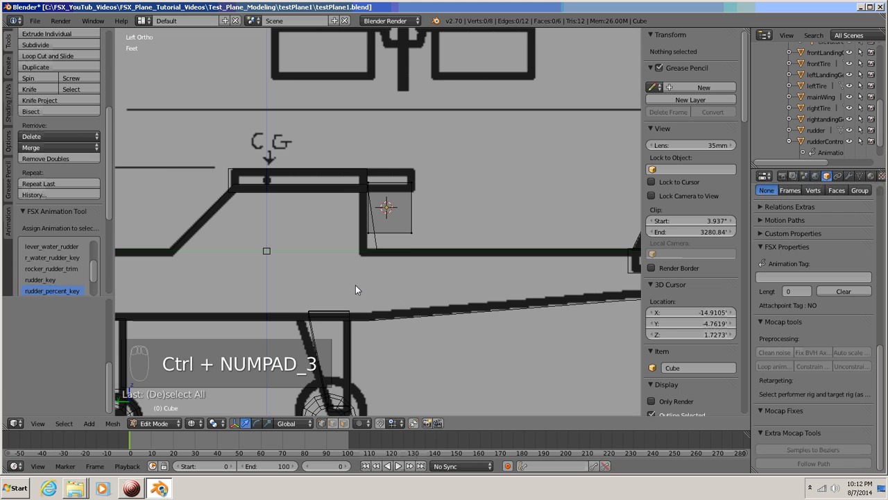
{"action": "scroll", "coordinate": [404, 236], "scroll_direction": "up", "scroll_amount": 3}
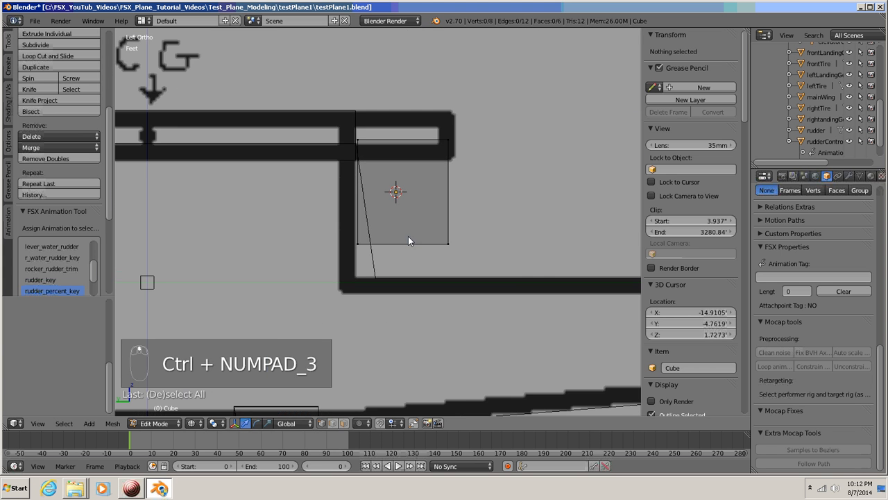
{"action": "middle_click_drag", "start_coordinate": [515, 189], "coordinate": [472, 248], "text": "shift"}
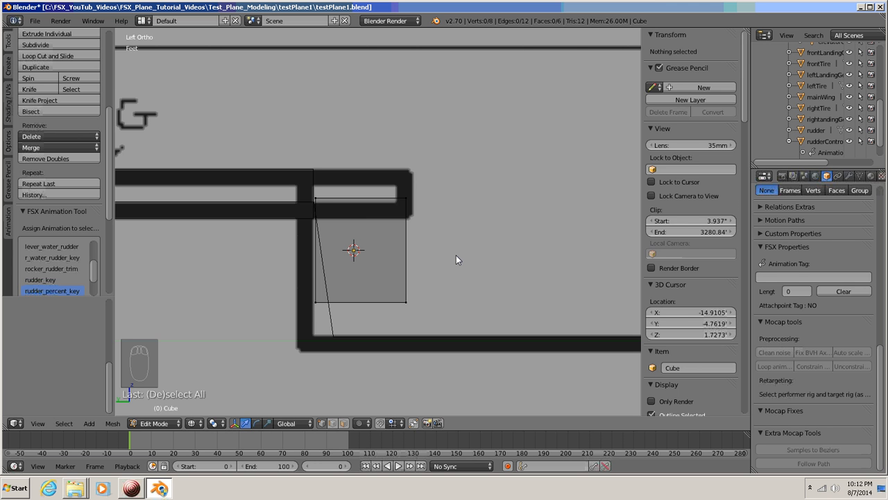
{"action": "key", "text": "a"}
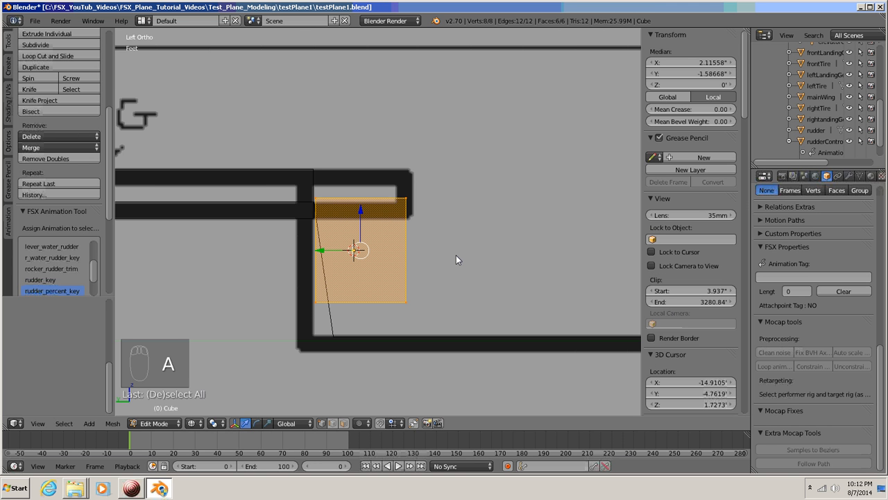
{"action": "key", "text": "g"}
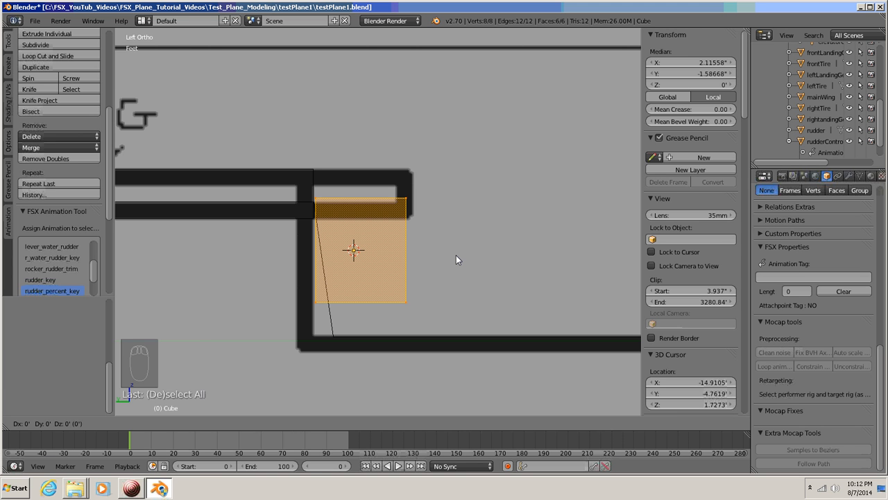
{"action": "key", "text": "z"}
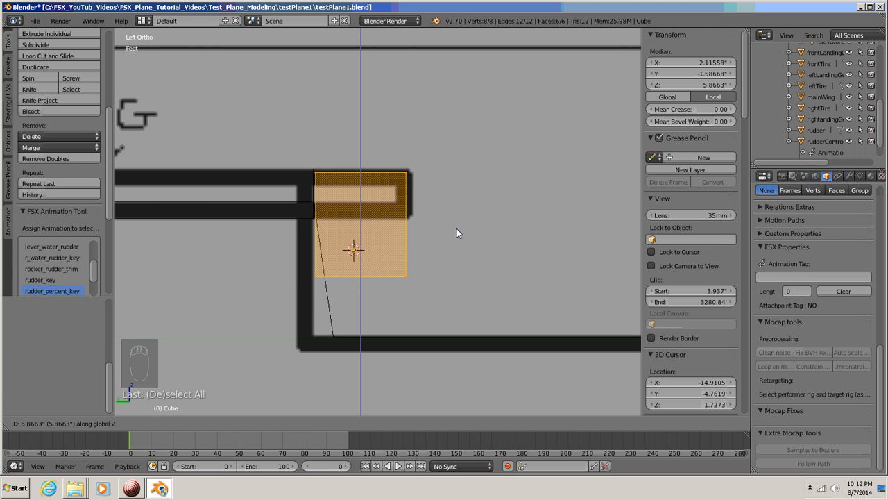
{"action": "left_click", "coordinate": [457, 227]}
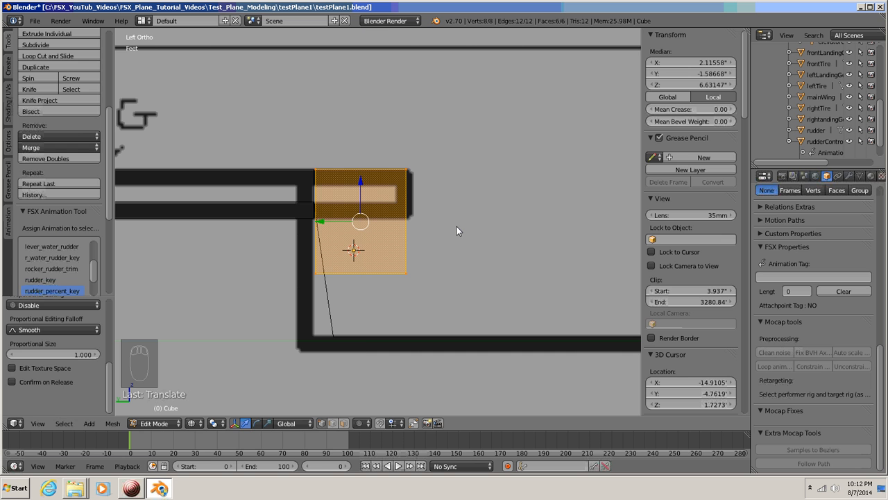
- Raise the mesh's lower vertices about 12.75" along Z to the underside of the wing outline
{"action": "key", "text": "a"}
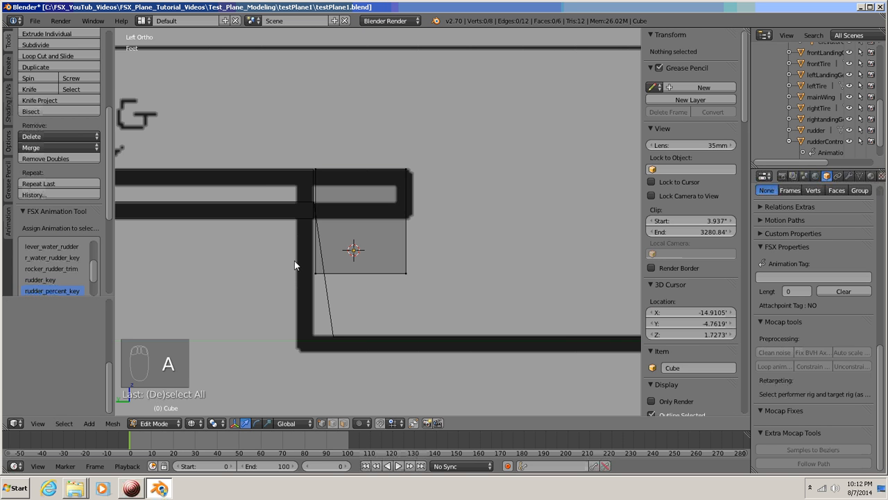
{"action": "key", "text": "b"}
{"action": "left_click_drag", "start_coordinate": [298, 255], "coordinate": [460, 297]}
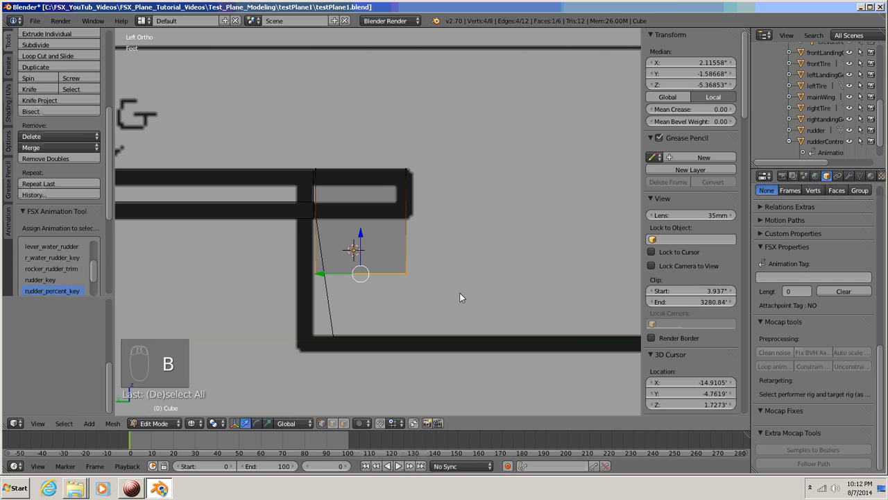
{"action": "key", "text": "g"}
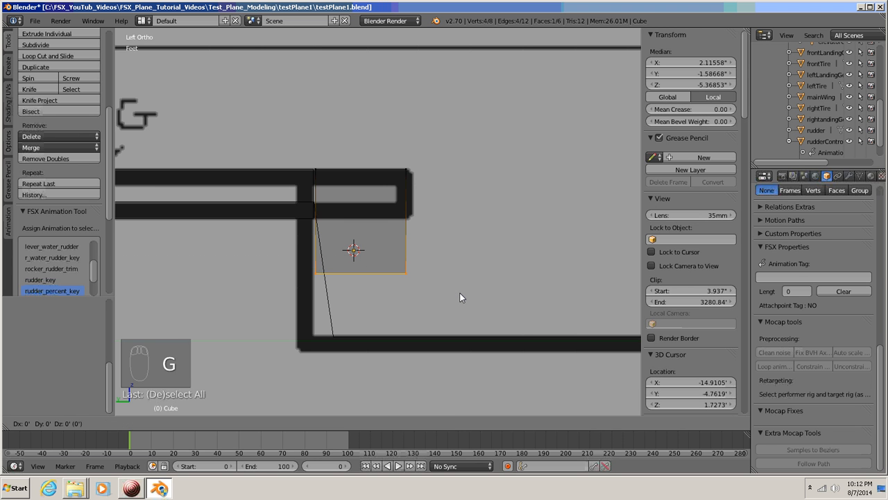
{"action": "key", "text": "z"}
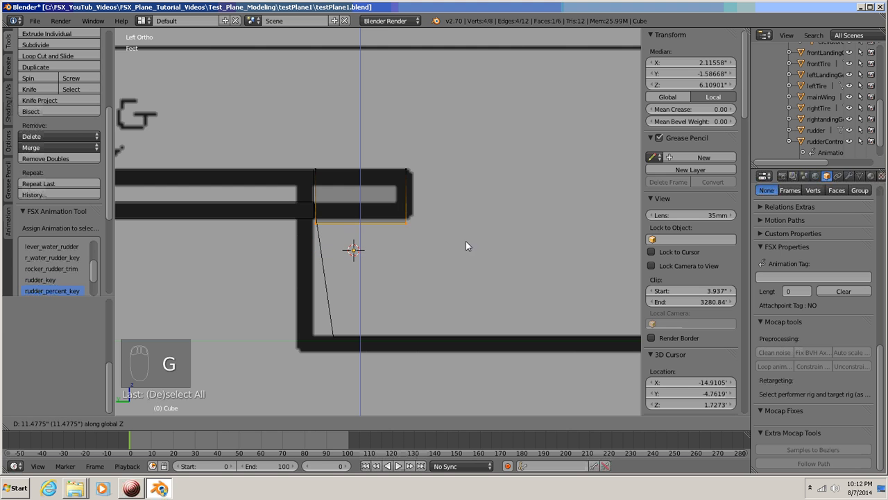
{"action": "left_click", "coordinate": [466, 238]}
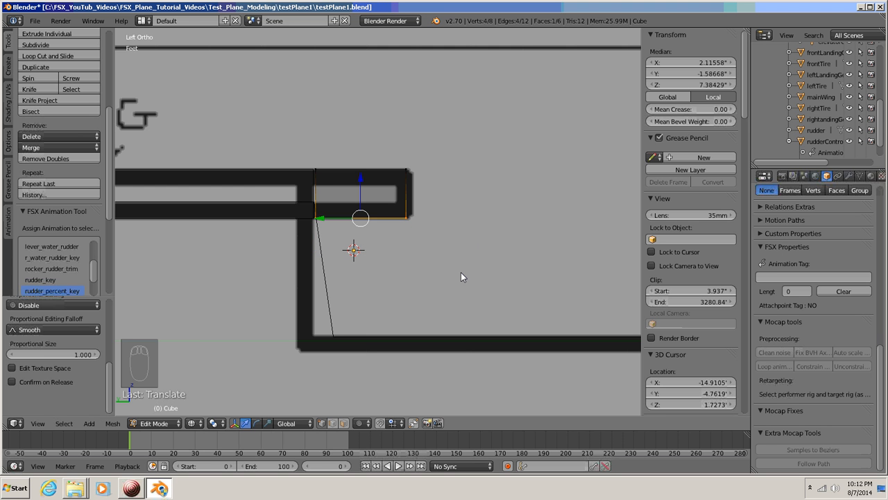
- Check the shaped trailing-edge block against the wing in perspective and return to Object Mode
{"action": "key", "text": "a"}
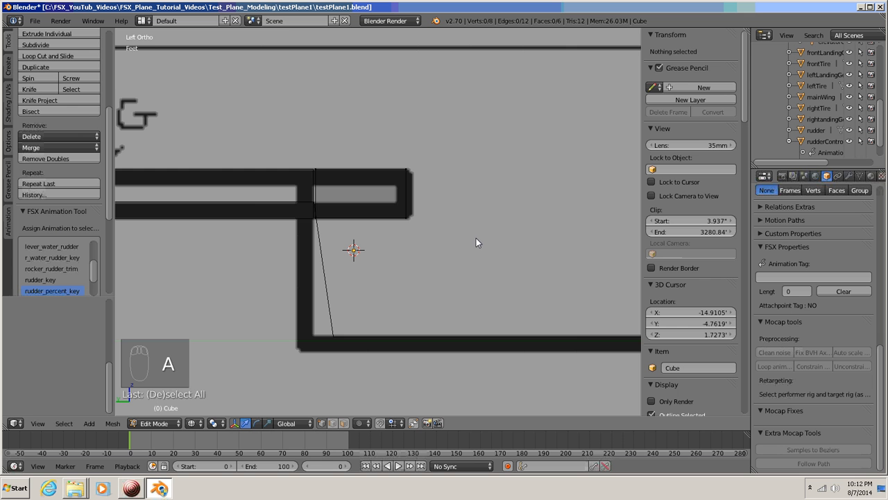
{"action": "middle_click_drag", "start_coordinate": [476, 241], "coordinate": [390, 278]}
{"action": "scroll", "coordinate": [390, 278], "scroll_direction": "down", "scroll_amount": 4}
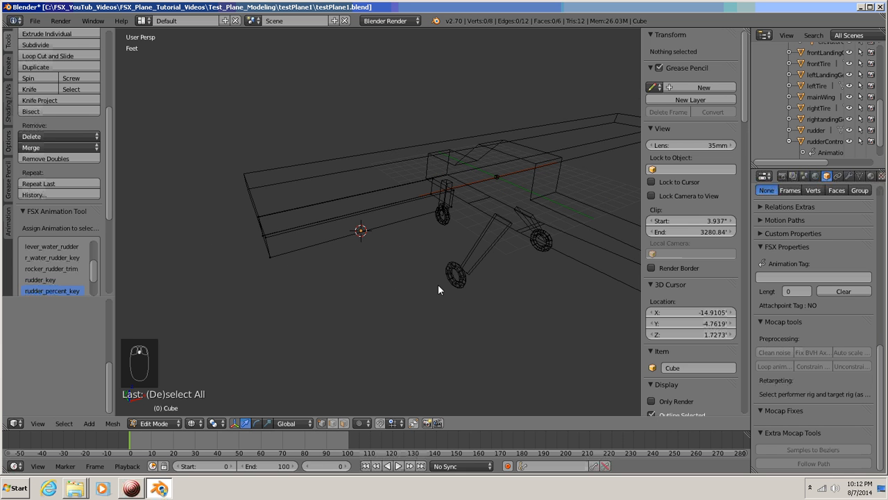
{"action": "middle_click_drag", "start_coordinate": [438, 285], "coordinate": [448, 316]}
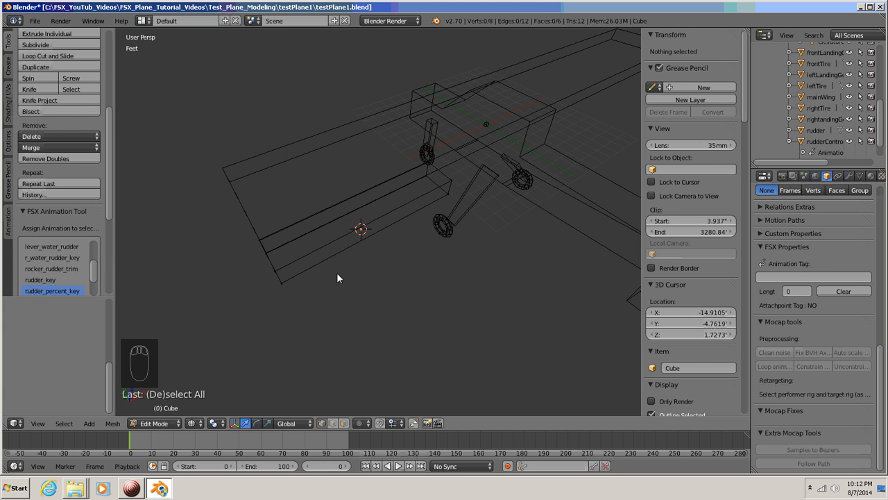
{"action": "key", "text": "Tab"}
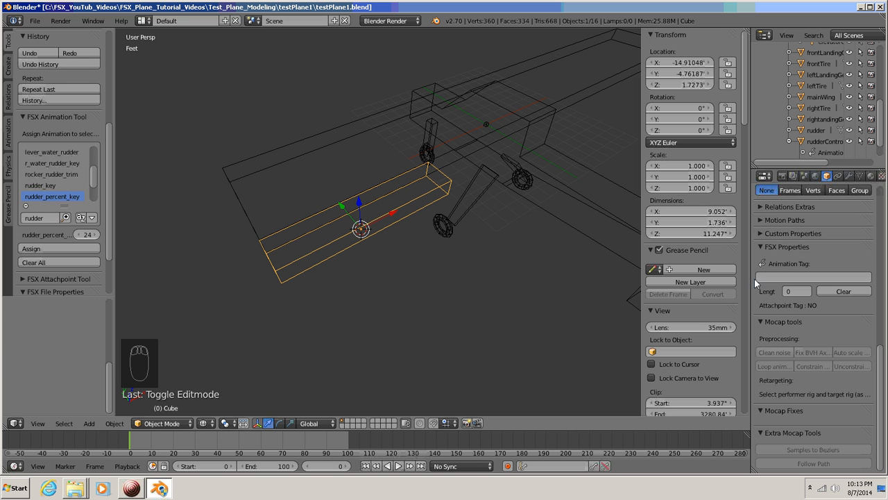
- Rename the shaped trailing-edge cube on the left wing as leftAileron
{"action": "left_click", "coordinate": [827, 178]}
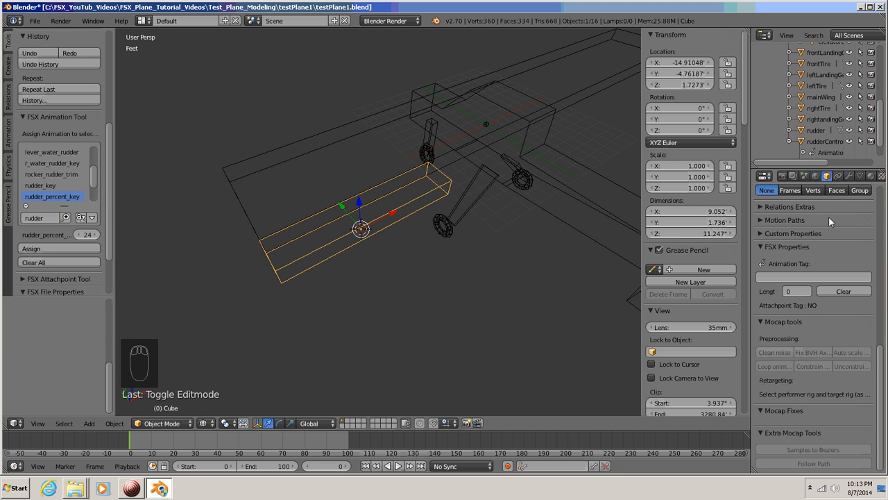
{"action": "left_click", "coordinate": [827, 177]}
{"action": "left_click_drag", "start_coordinate": [880, 397], "coordinate": [884, 200]}
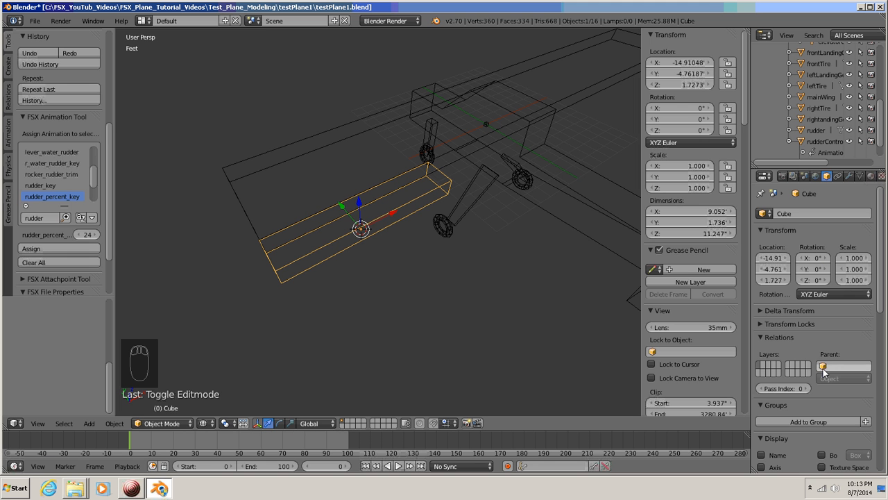
{"action": "left_click", "coordinate": [798, 216]}
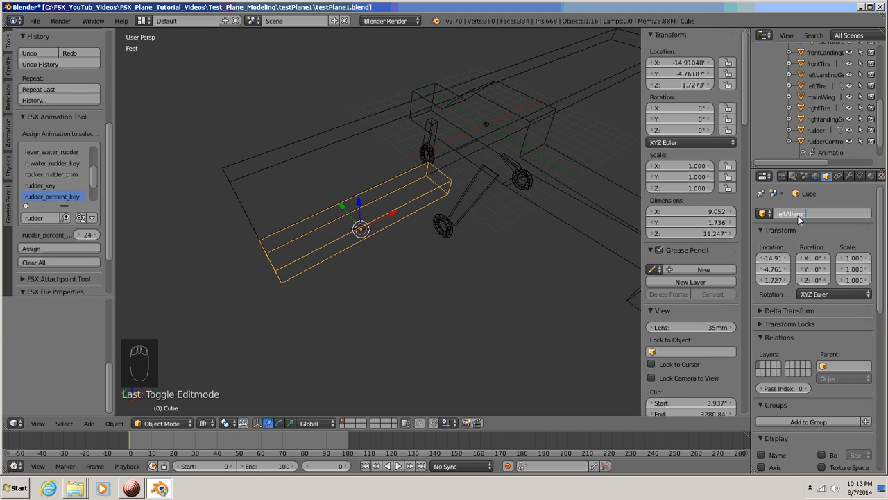
{"action": "key", "text": "Return"}
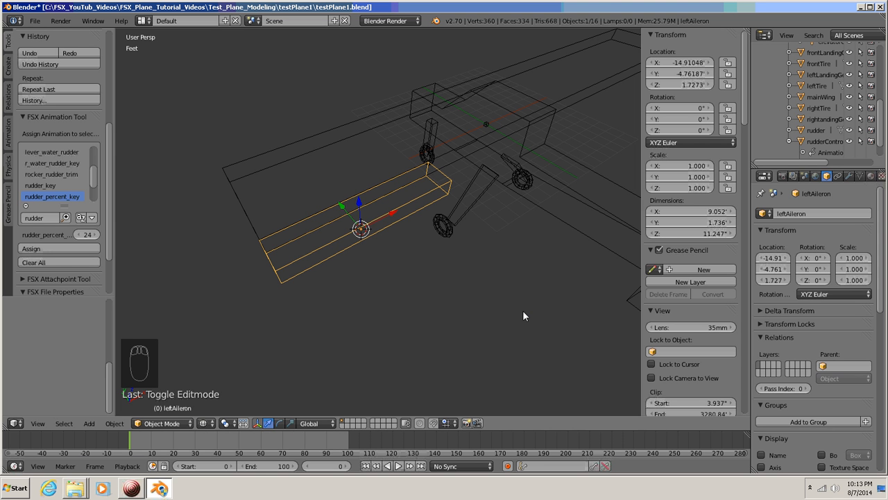
- In top view, duplicate leftAileron and move the copy about 29.5' along X onto the right wing's outer trailing-edge outline
{"action": "key", "text": "KP_7"}
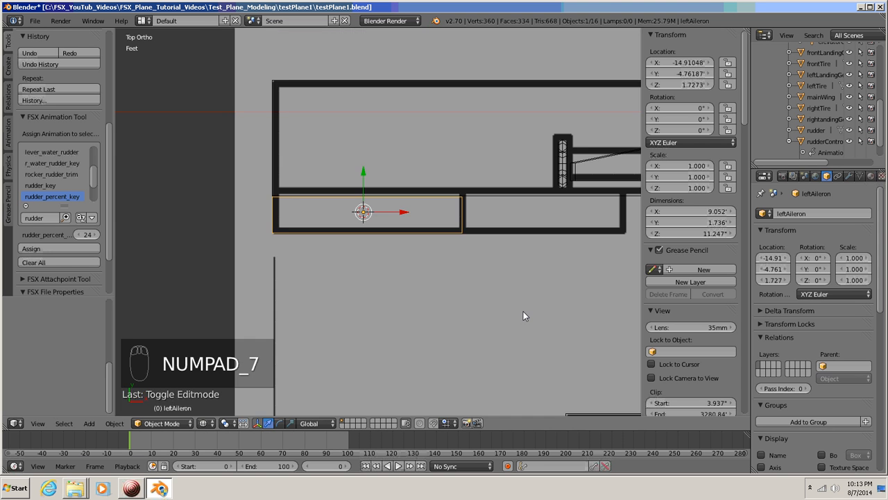
{"action": "scroll", "coordinate": [523, 311], "scroll_direction": "down", "scroll_amount": 2}
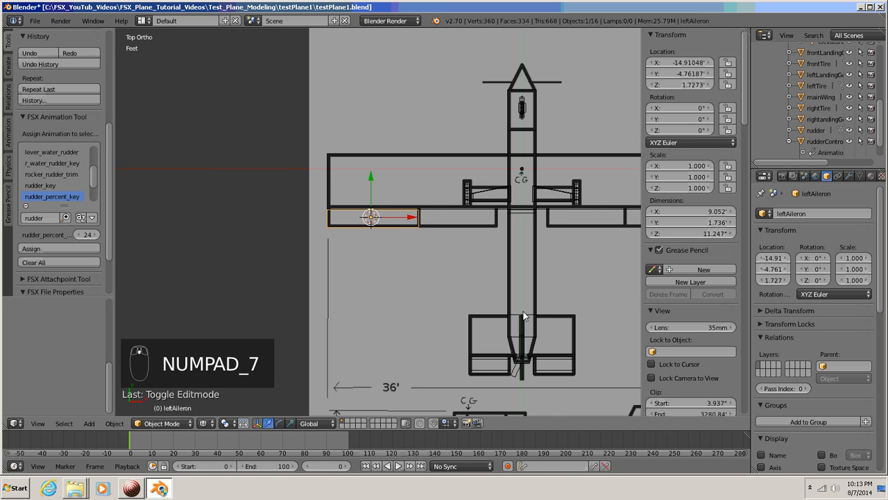
{"action": "scroll", "coordinate": [524, 315], "scroll_direction": "down", "scroll_amount": 1}
{"action": "middle_click_drag", "start_coordinate": [523, 316], "coordinate": [385, 292], "text": "shift"}
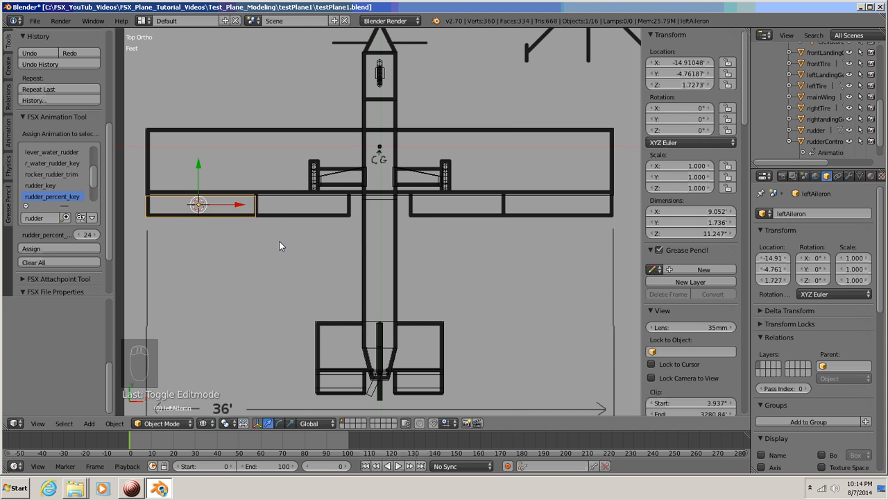
{"action": "key", "text": "shift+d"}
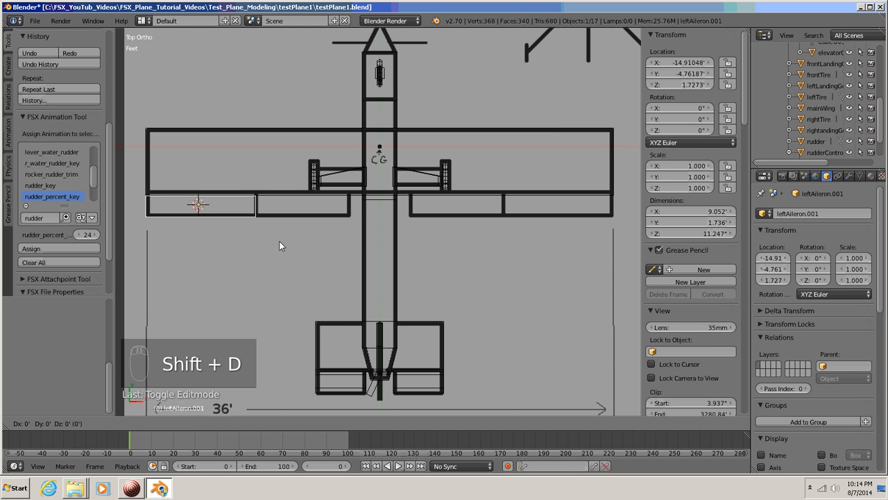
{"action": "key", "text": "x"}
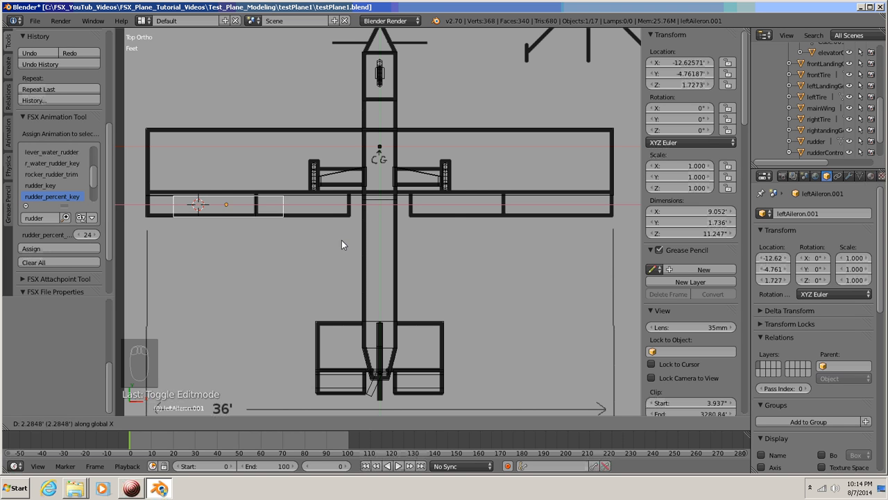
{"action": "left_click", "coordinate": [638, 241]}
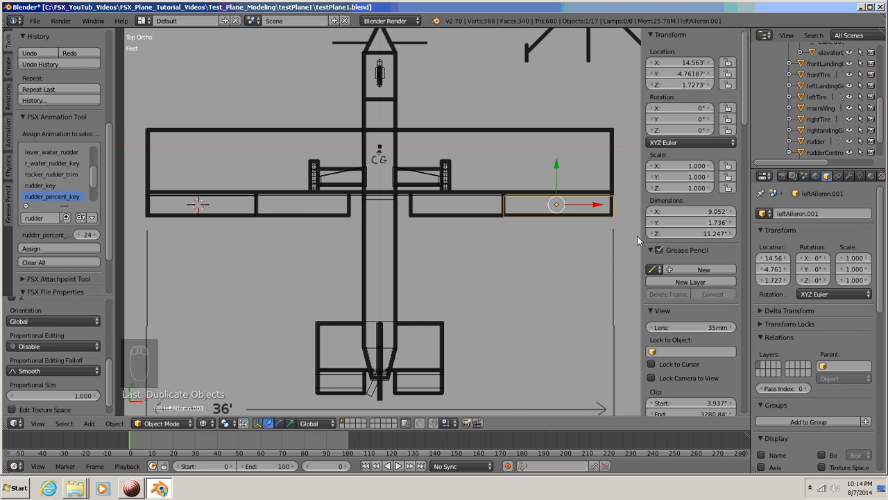
- Rename the duplicated aileron on the right wing as rightAileron
{"action": "scroll", "coordinate": [492, 285], "scroll_direction": "up", "scroll_amount": 3}
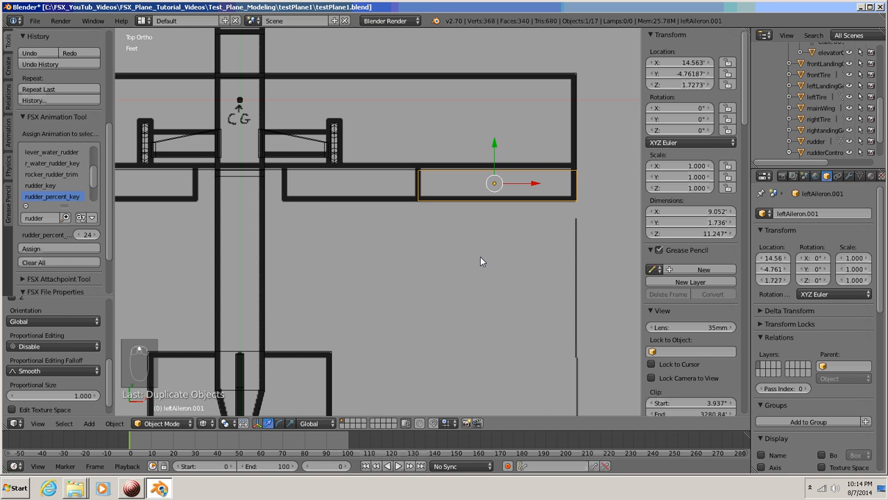
{"action": "middle_click_drag", "start_coordinate": [480, 261], "coordinate": [461, 260], "text": "shift"}
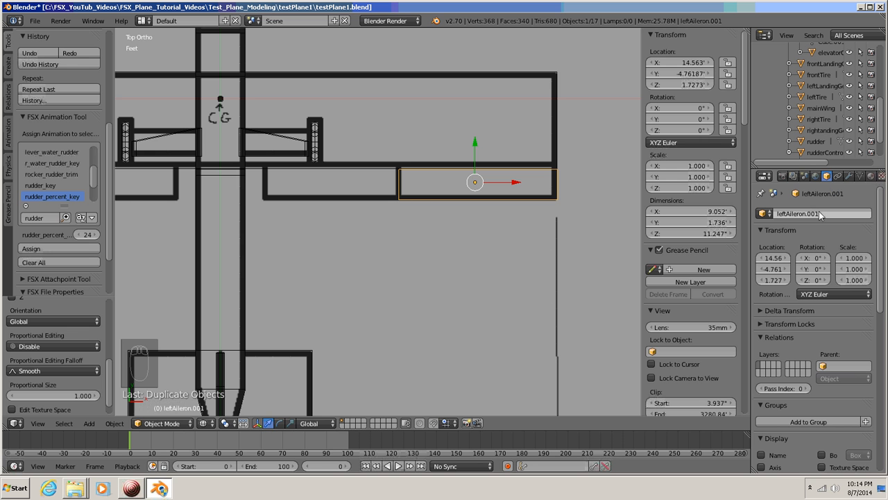
{"action": "left_click", "coordinate": [784, 214]}
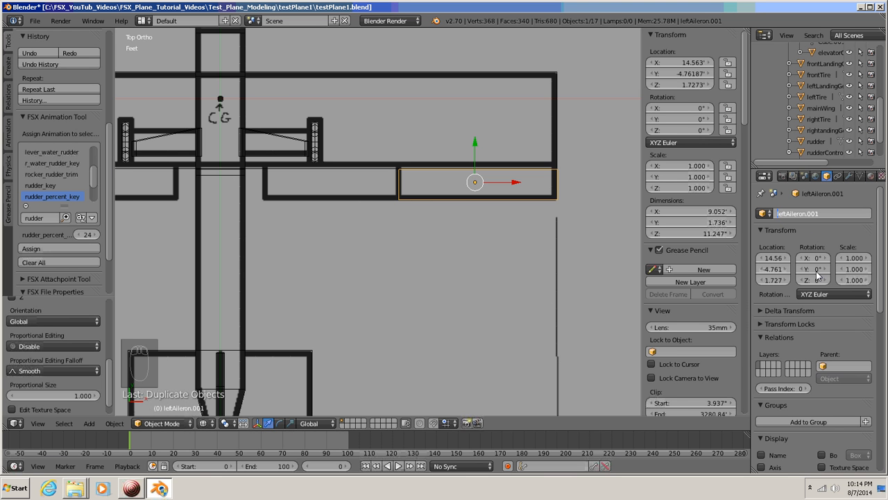
{"action": "key", "text": "Home"}
{"action": "key", "text": "Delete"}
{"action": "key", "text": "Delete"}
{"action": "key", "text": "Delete"}
{"action": "key", "text": "Delete"}
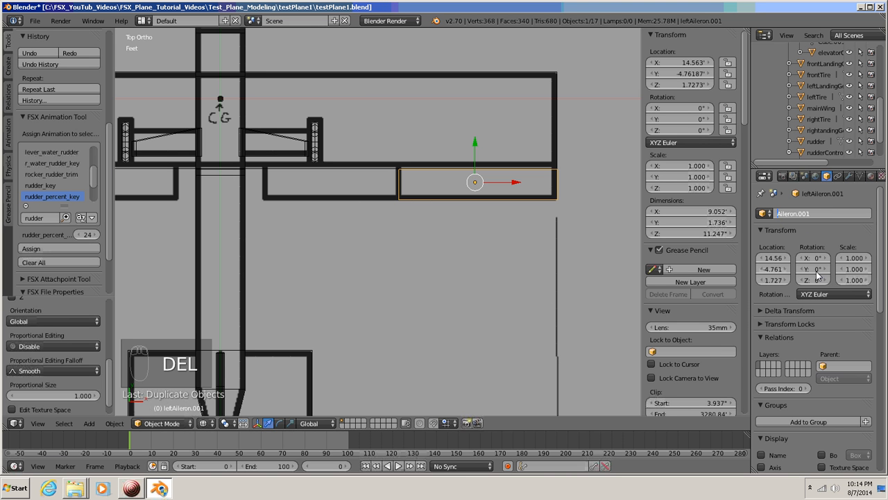
{"action": "type", "text": "right"}
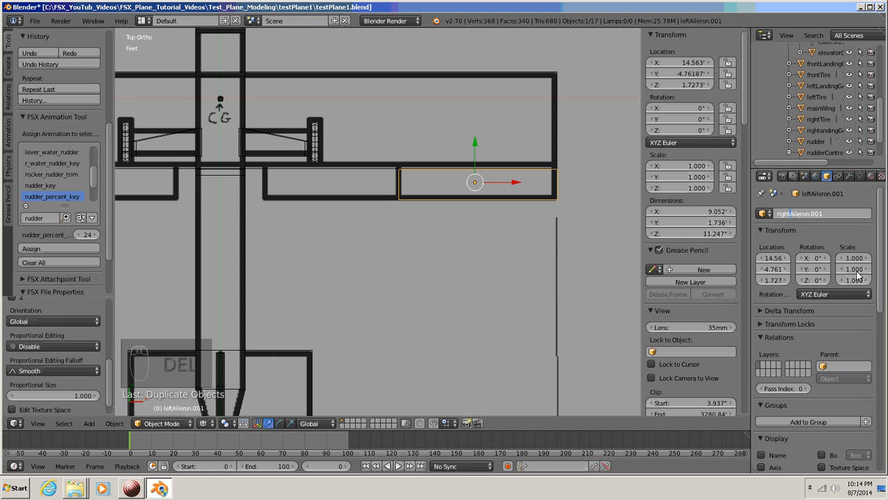
{"action": "left_click", "coordinate": [828, 216]}
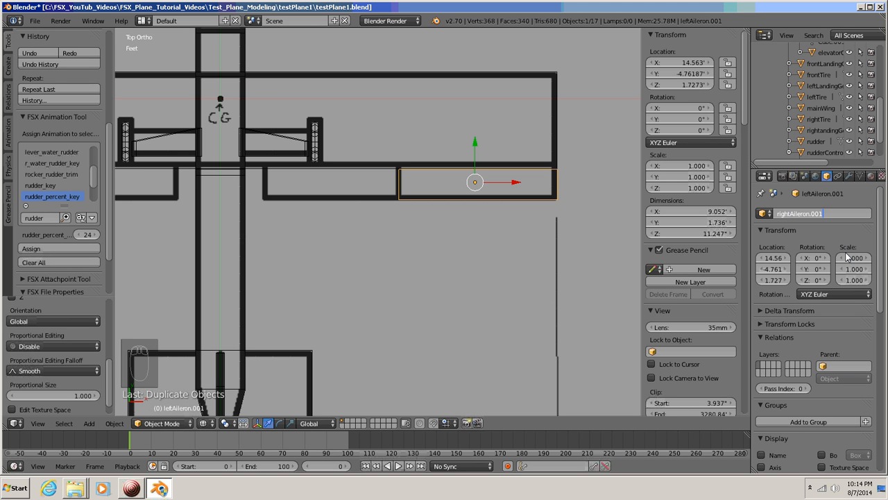
{"action": "key", "text": "BackSpace"}
{"action": "key", "text": "BackSpace"}
{"action": "key", "text": "BackSpace"}
{"action": "key", "text": "BackSpace"}
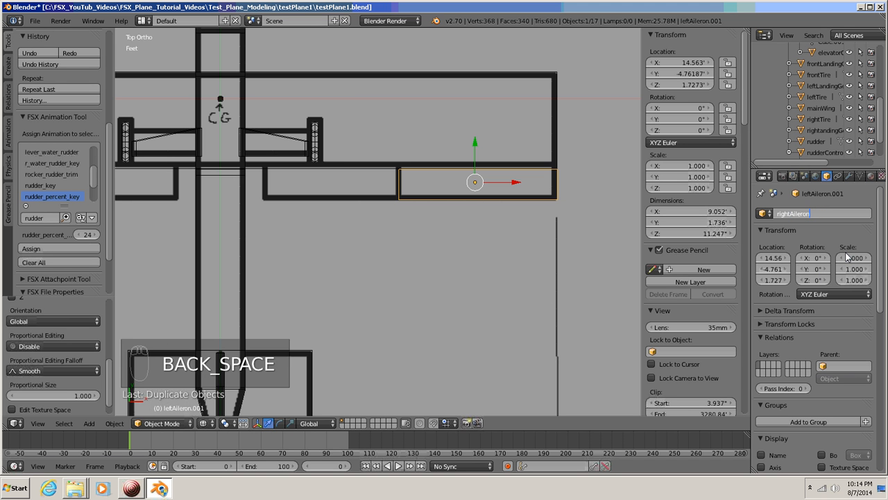
{"action": "key", "text": "Return"}
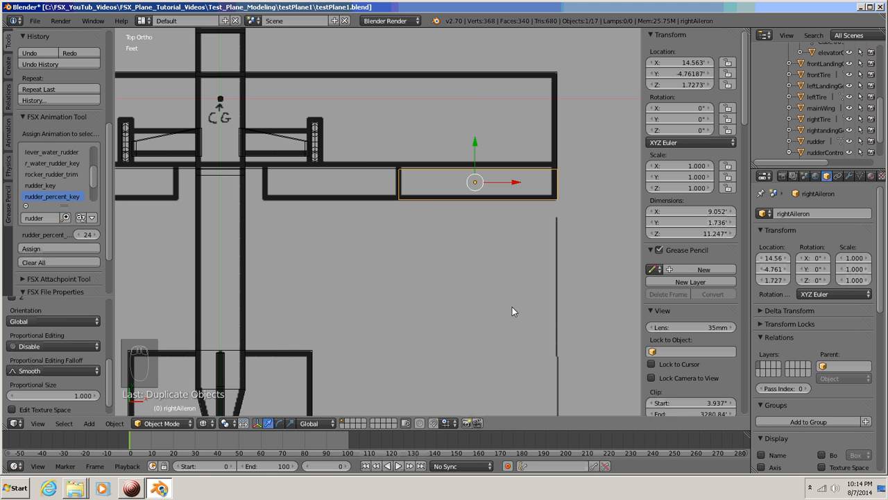
- With nothing selected, place the 3D cursor at the middle of rightAileron's front edge and add a cube there
{"action": "middle_click_drag", "start_coordinate": [299, 250], "coordinate": [472, 248], "text": "shift"}
{"action": "middle_click_drag", "start_coordinate": [447, 241], "coordinate": [546, 245], "text": "shift"}
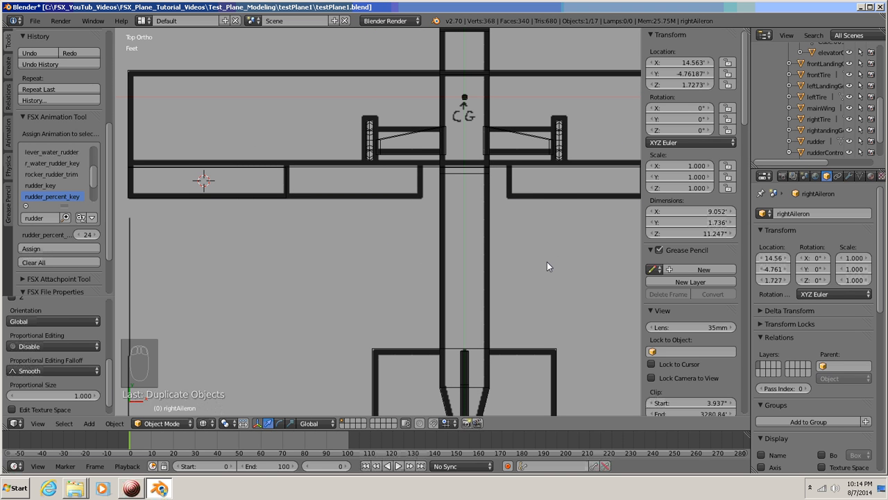
{"action": "middle_click_drag", "start_coordinate": [547, 262], "coordinate": [247, 278], "text": "shift"}
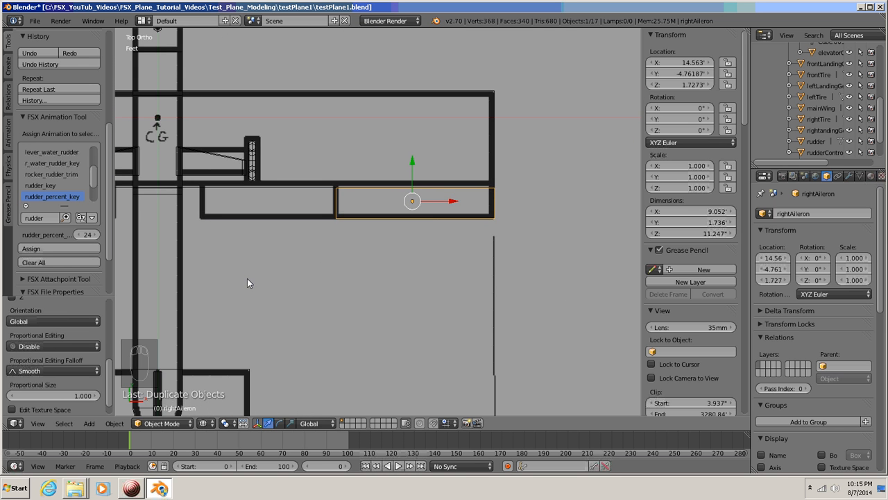
{"action": "middle_click_drag", "start_coordinate": [412, 257], "coordinate": [403, 281], "text": "shift"}
{"action": "scroll", "coordinate": [406, 281], "scroll_direction": "up", "scroll_amount": 3}
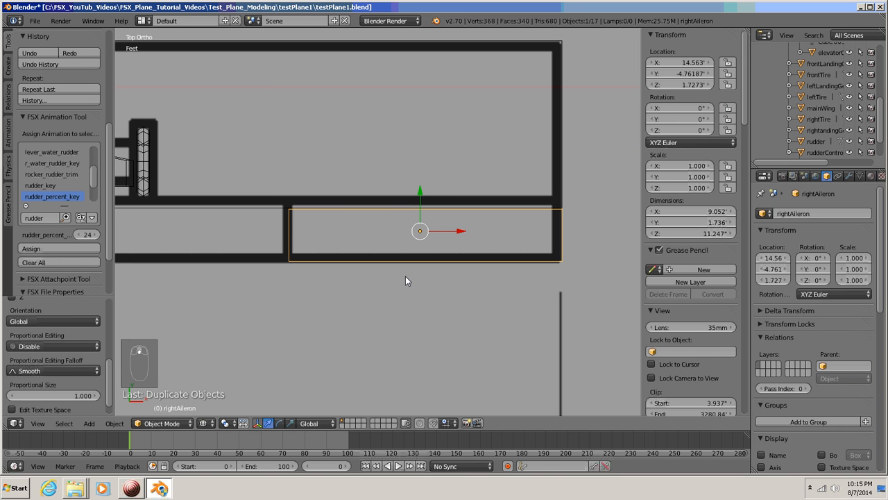
{"action": "key", "text": "a"}
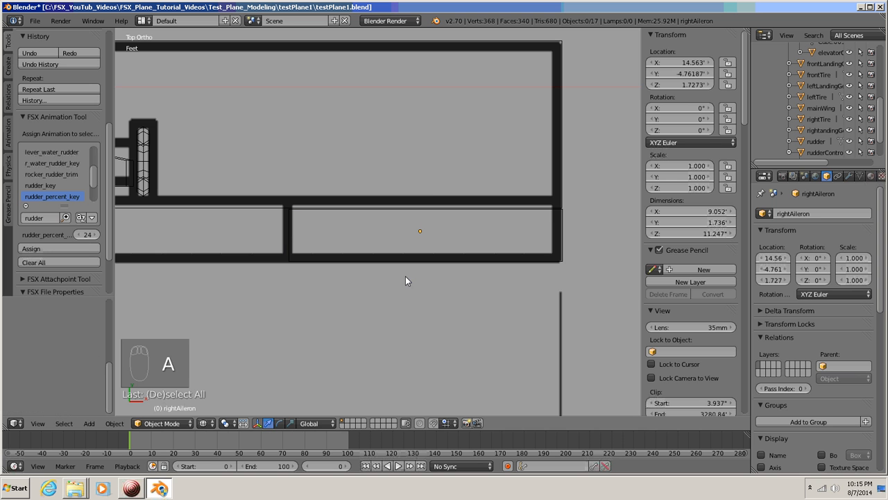
{"action": "left_click", "coordinate": [421, 207]}
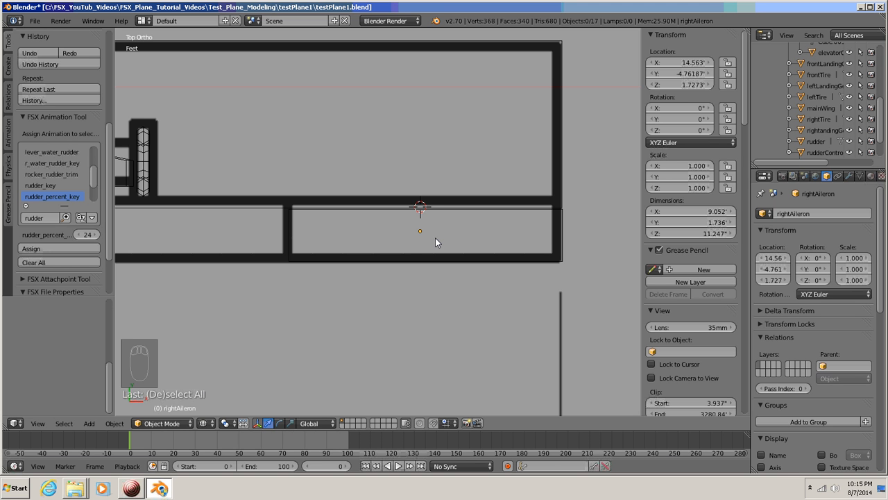
{"action": "key", "text": "shift+a"}
{"action": "mouse_move", "coordinate": [436, 238]}
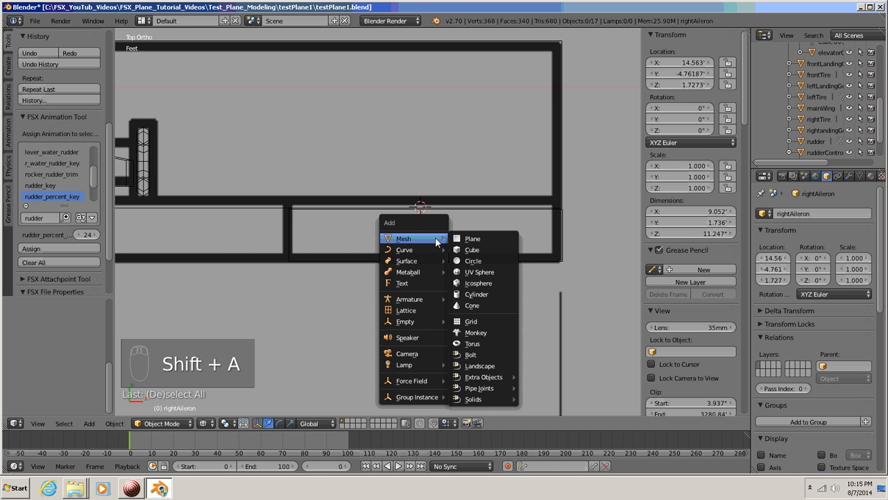
{"action": "left_click", "coordinate": [474, 252]}
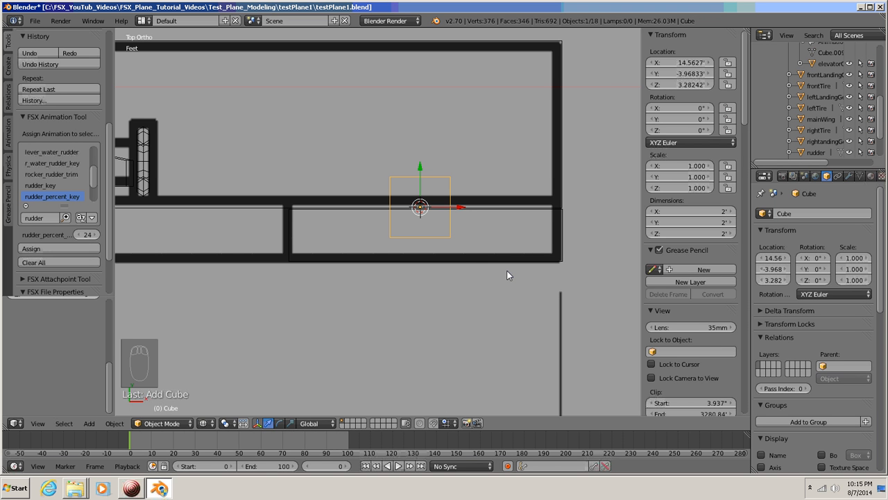
- Scale the new cube into a bar about 2.88' long in X and 4.65 inches thick, and apply its scale
{"action": "key", "text": "s"}
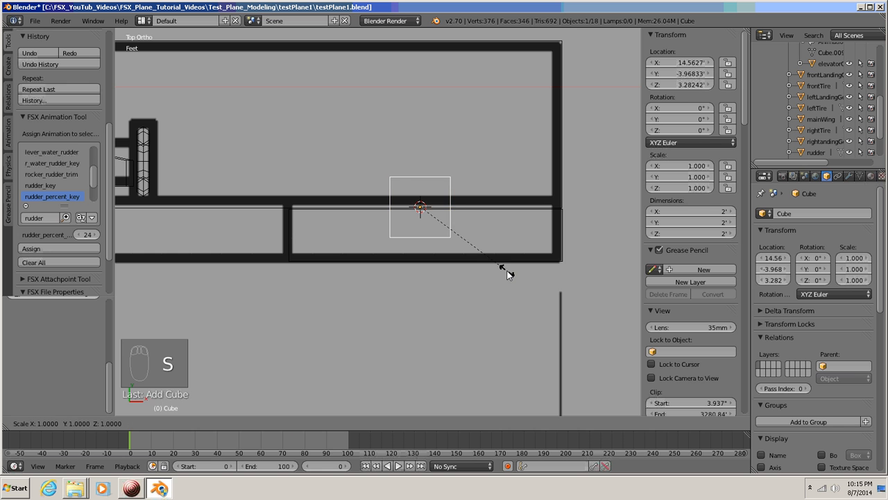
{"action": "left_click", "coordinate": [435, 220]}
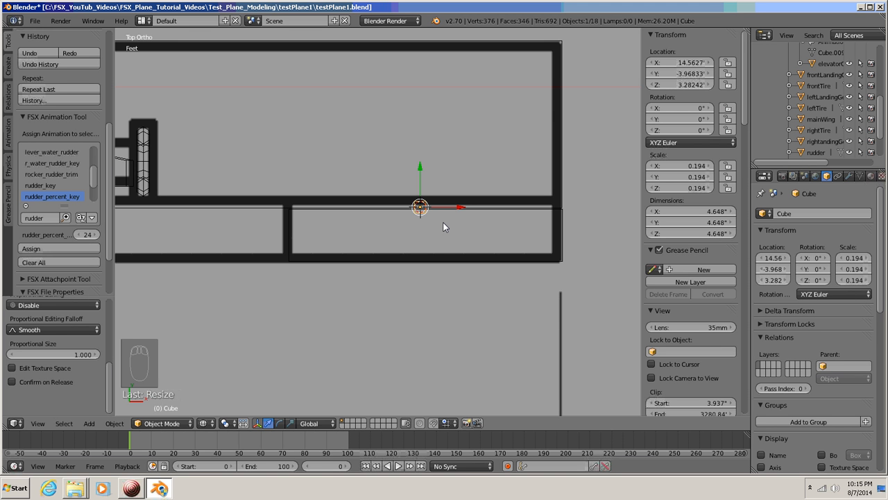
{"action": "key", "text": "s"}
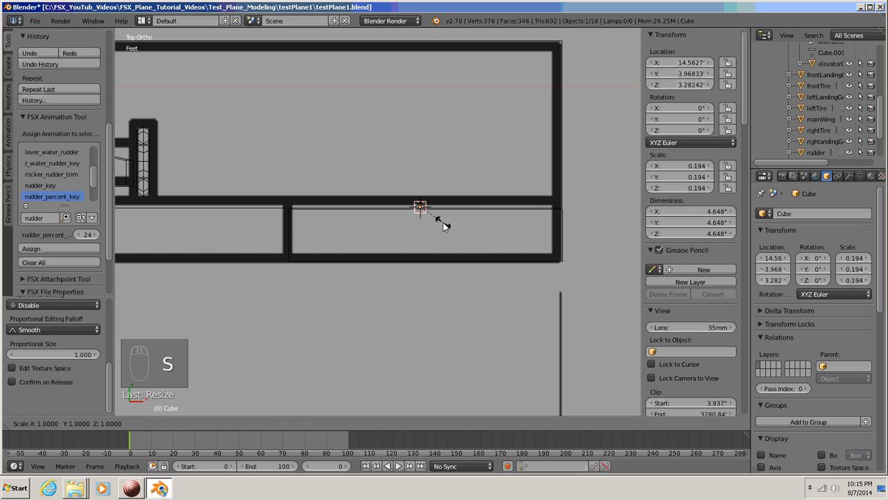
{"action": "key", "text": "x"}
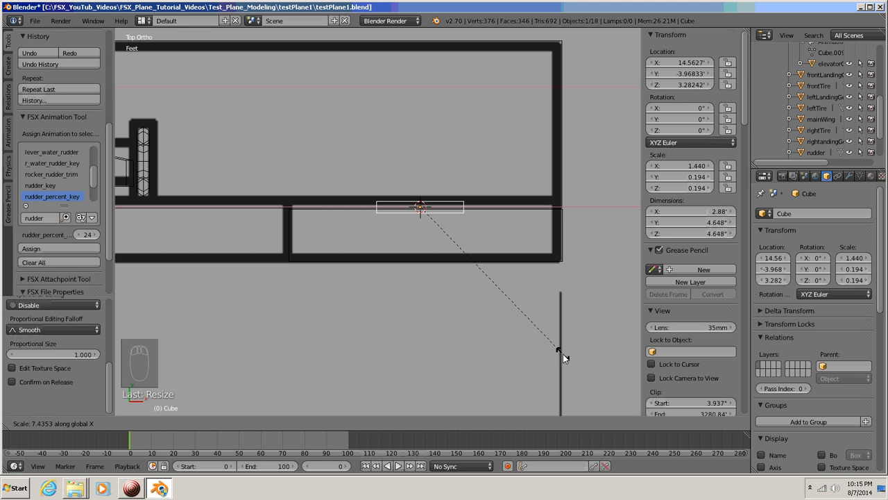
{"action": "left_click", "coordinate": [563, 354]}
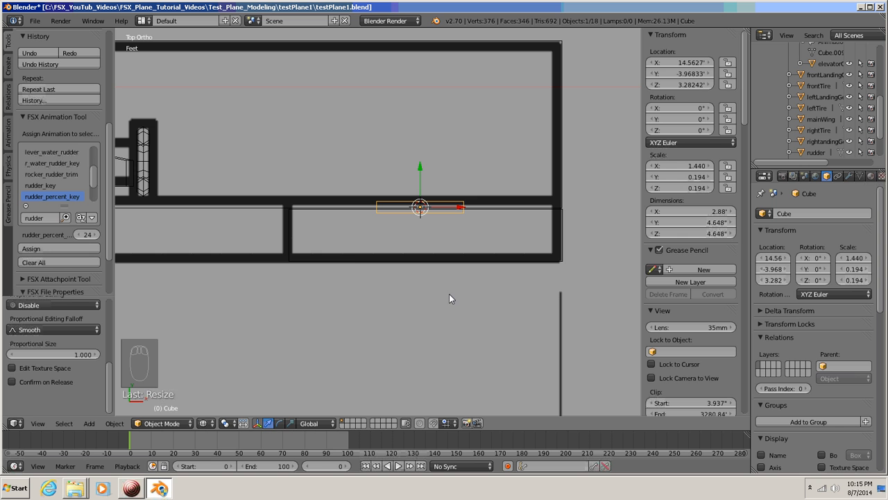
{"action": "key", "text": "ctrl+a"}
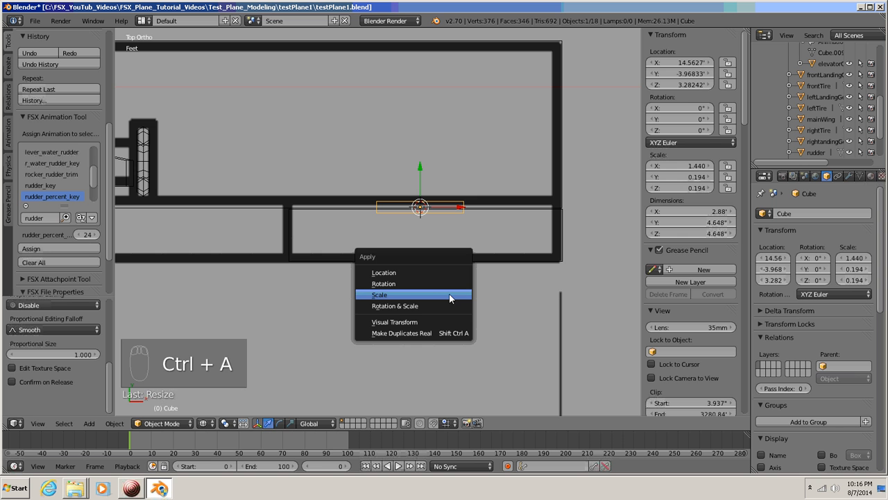
{"action": "left_click", "coordinate": [406, 295]}
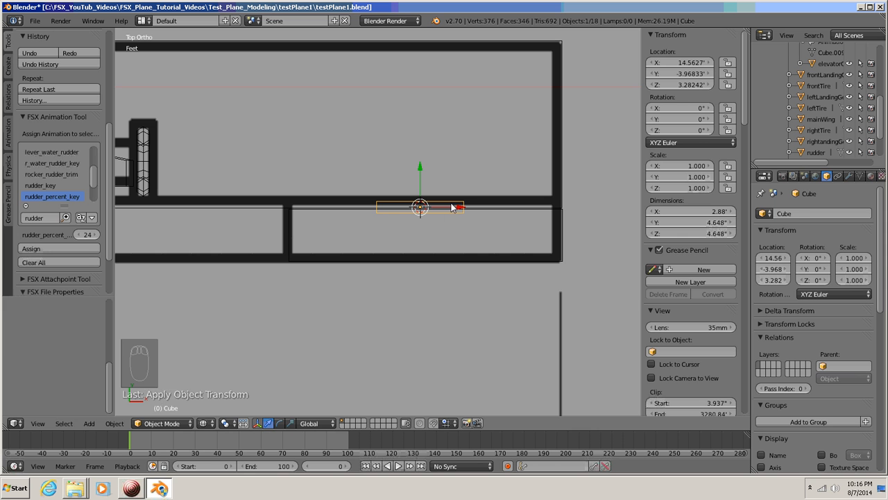
- Rename the hinge bar at the right aileron's front edge as rightAileronControl
{"action": "left_click", "coordinate": [801, 214]}
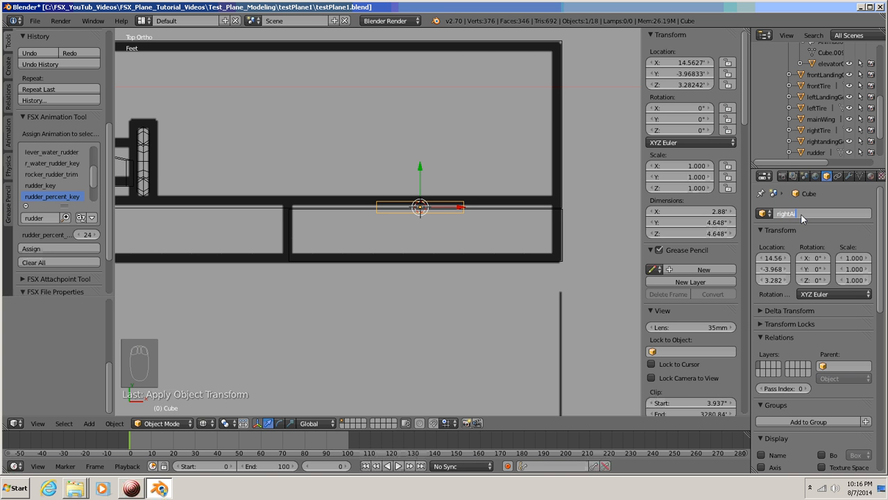
{"action": "type", "text": "rightAileronControl"}
{"action": "key", "text": "Return"}
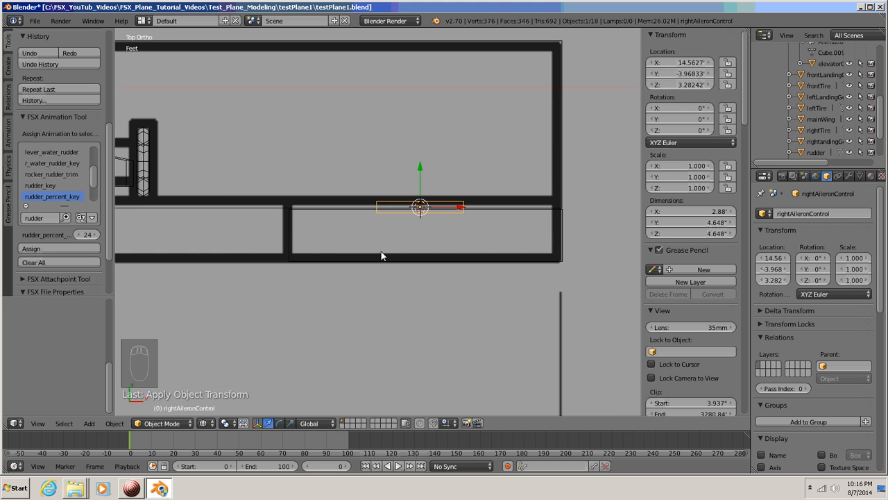
{"action": "scroll", "coordinate": [381, 255], "scroll_direction": "down", "scroll_amount": 3}
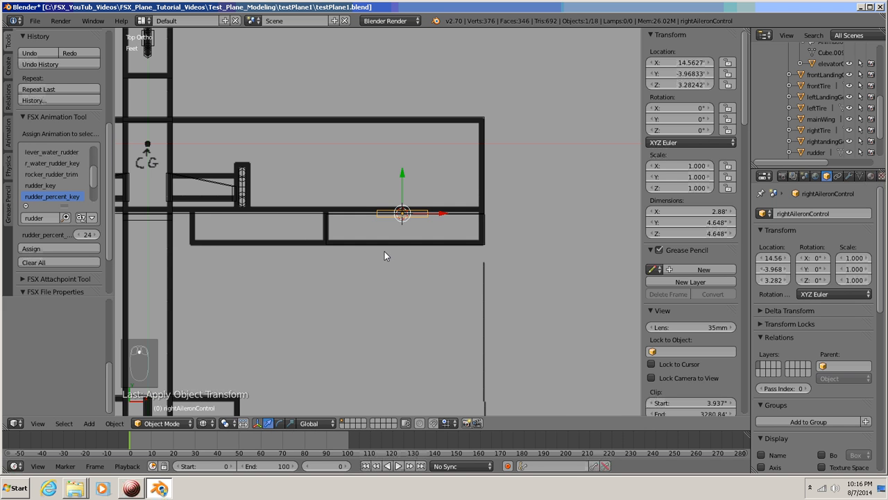
- Duplicate rightAileronControl along X to the middle of the left aileron's front edge, at about X -14.73'
{"action": "middle_click_drag", "start_coordinate": [281, 269], "coordinate": [445, 259], "text": "shift"}
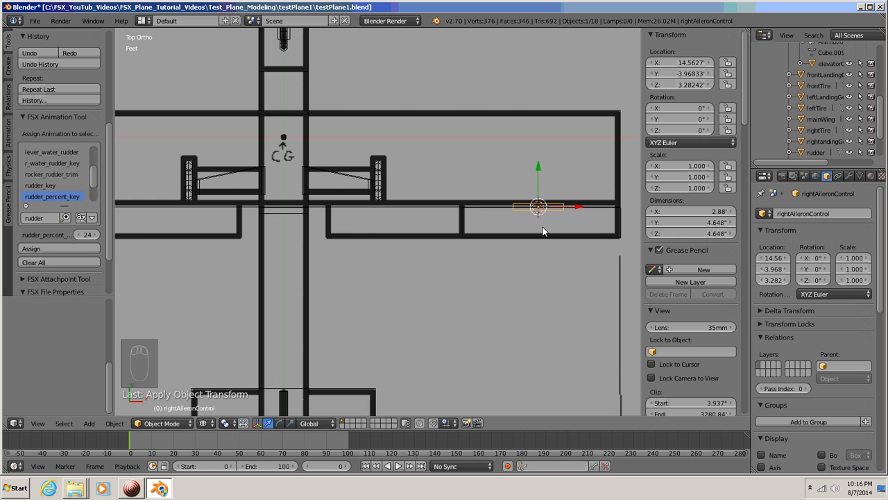
{"action": "key", "text": "shift+d"}
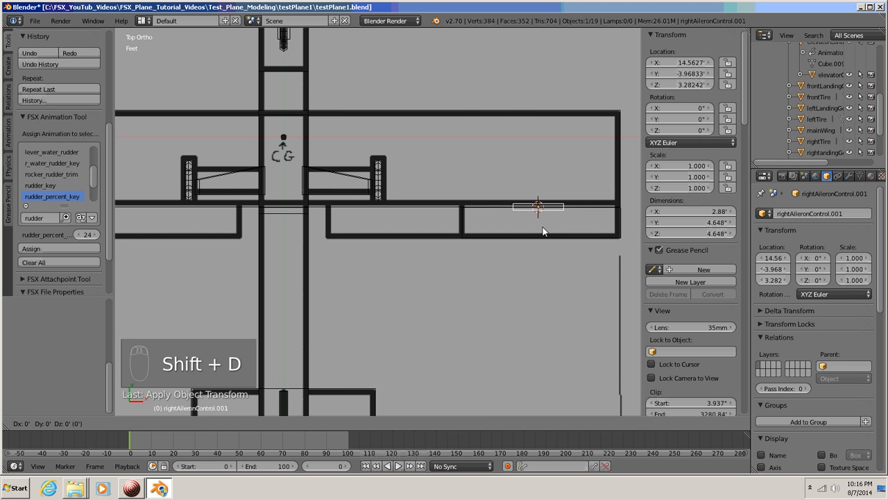
{"action": "key", "text": "x"}
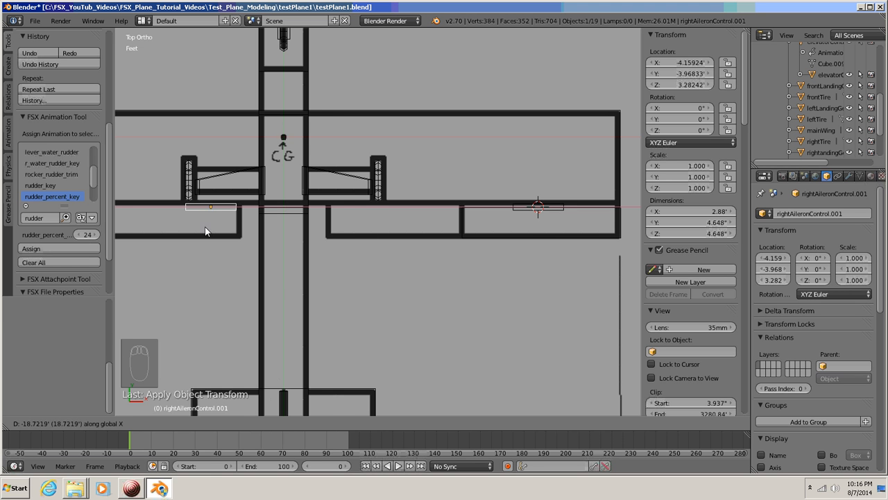
{"action": "left_click", "coordinate": [157, 223]}
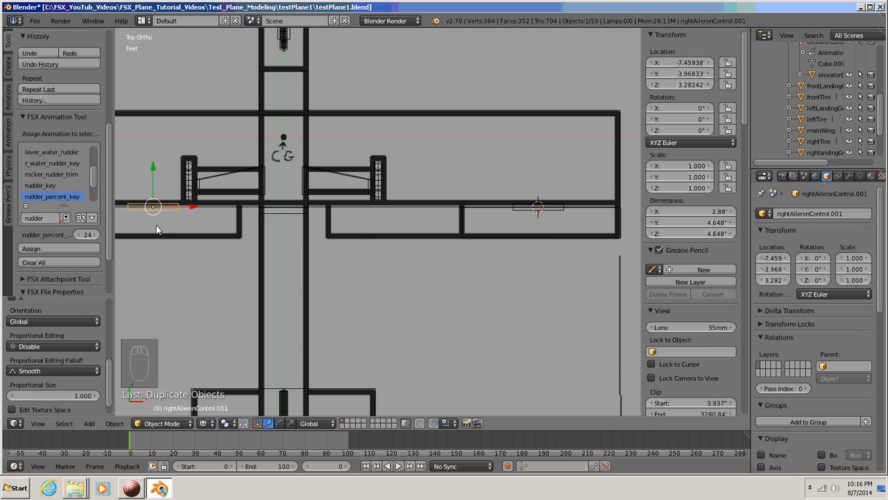
{"action": "middle_click_drag", "start_coordinate": [155, 238], "coordinate": [435, 239], "text": "shift"}
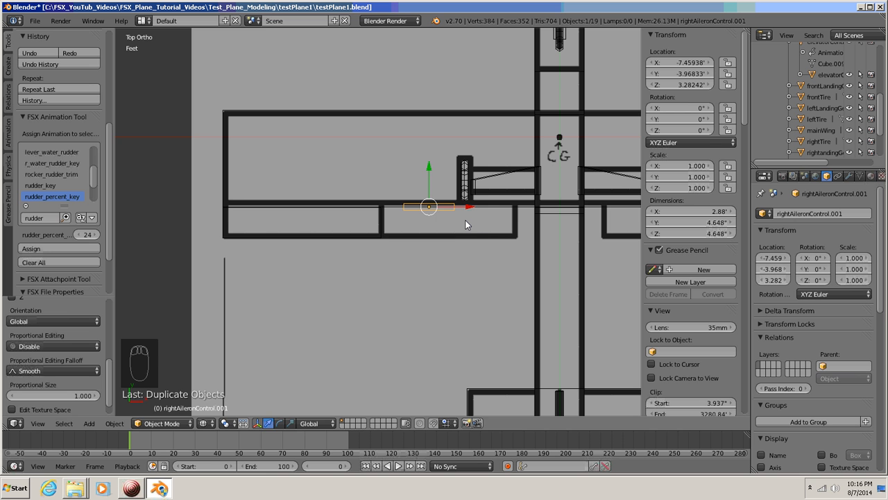
{"action": "key", "text": "g"}
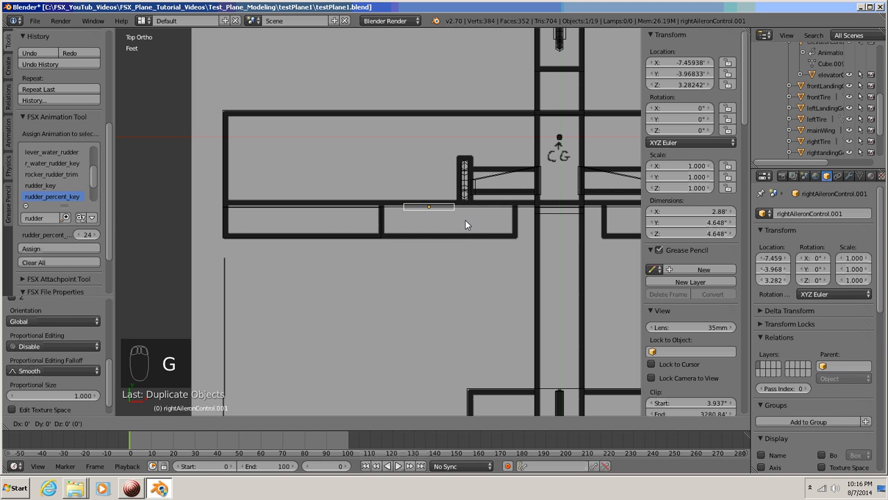
{"action": "key", "text": "x"}
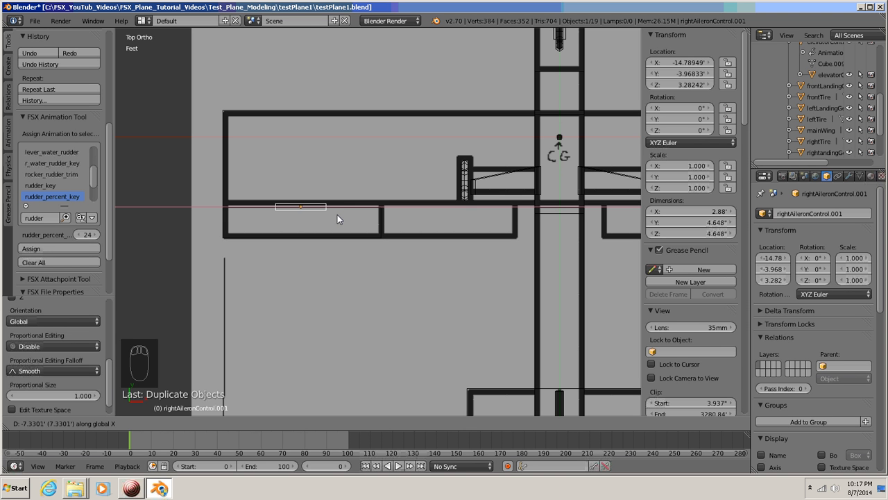
{"action": "left_click", "coordinate": [338, 220]}
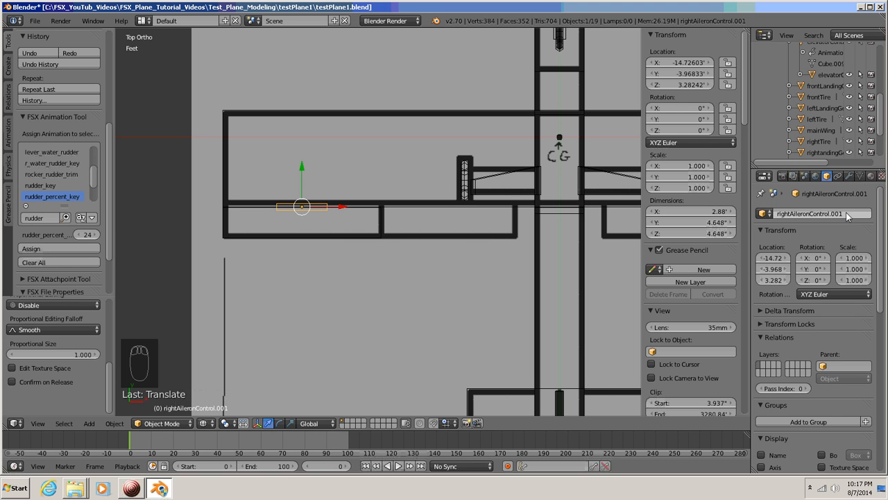
- Rename the duplicated hinge bar on the left wing as leftAileronControl
{"action": "left_click", "coordinate": [780, 213]}
{"action": "key", "text": "Delete"}
{"action": "key", "text": "Delete"}
{"action": "key", "text": "Delete"}
{"action": "key", "text": "Delete"}
{"action": "key", "text": "Delete"}
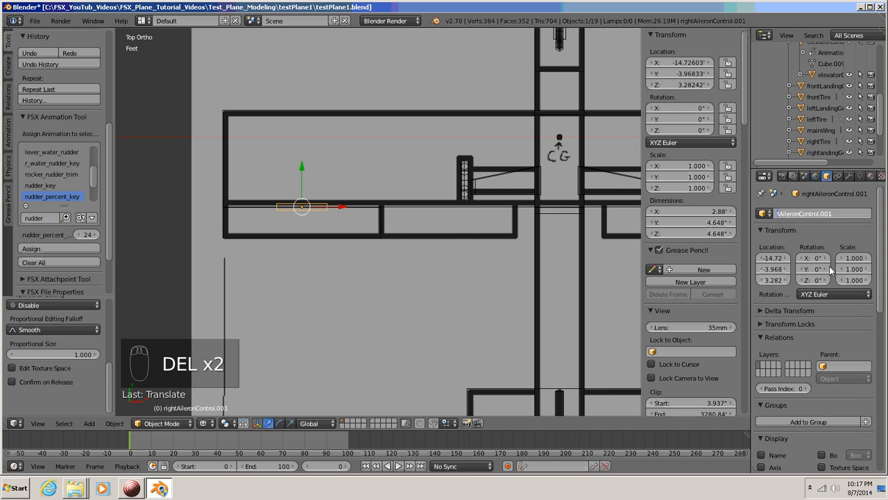
{"action": "type", "text": "left"}
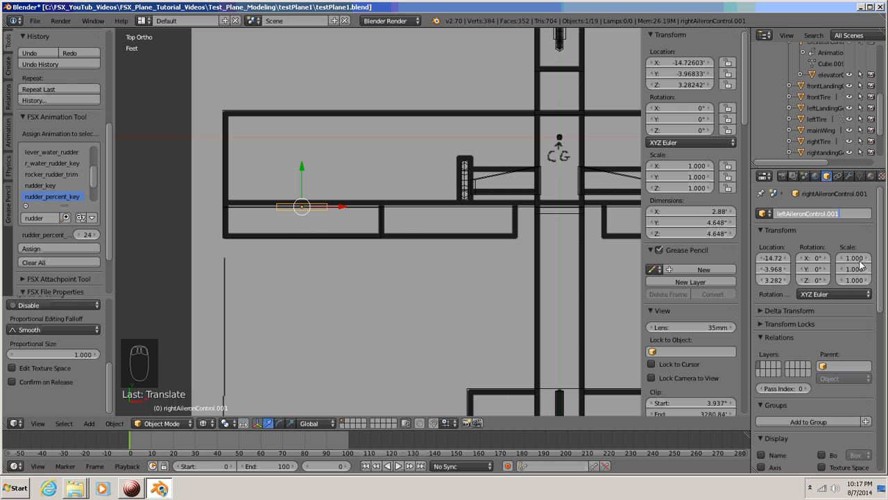
{"action": "key", "text": "BackSpace"}
{"action": "key", "text": "BackSpace"}
{"action": "key", "text": "BackSpace"}
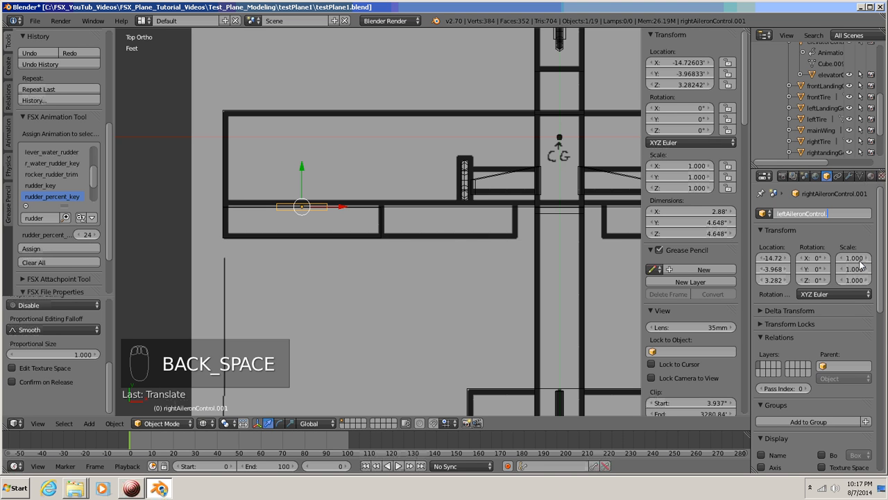
{"action": "key", "text": "BackSpace"}
{"action": "key", "text": "Return"}
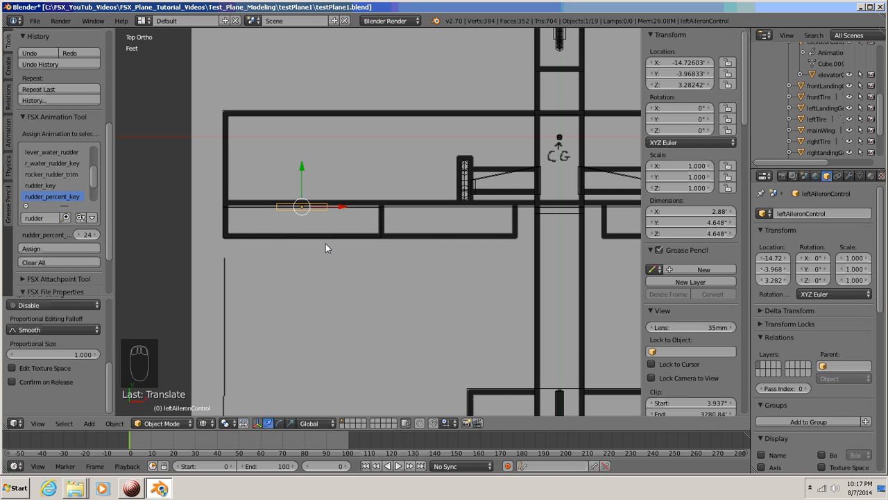
{"action": "key", "text": "a"}
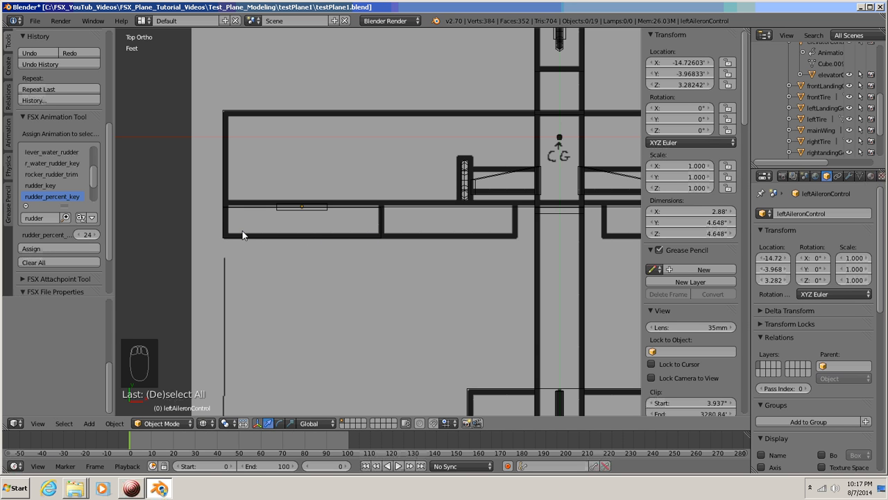
{"action": "left_click", "coordinate": [270, 237]}
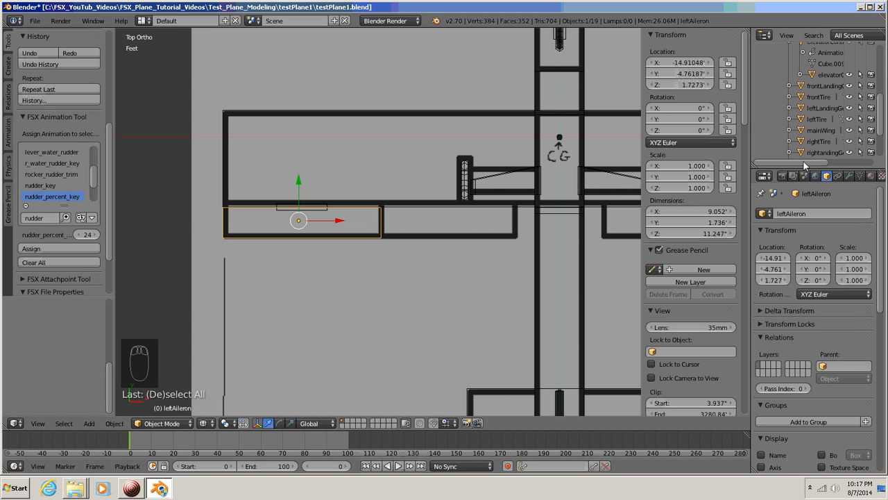
{"action": "left_click_drag", "start_coordinate": [800, 162], "coordinate": [819, 165]}
{"action": "left_click_drag", "start_coordinate": [881, 125], "coordinate": [885, 68]}
{"action": "left_click_drag", "start_coordinate": [816, 162], "coordinate": [792, 163]}
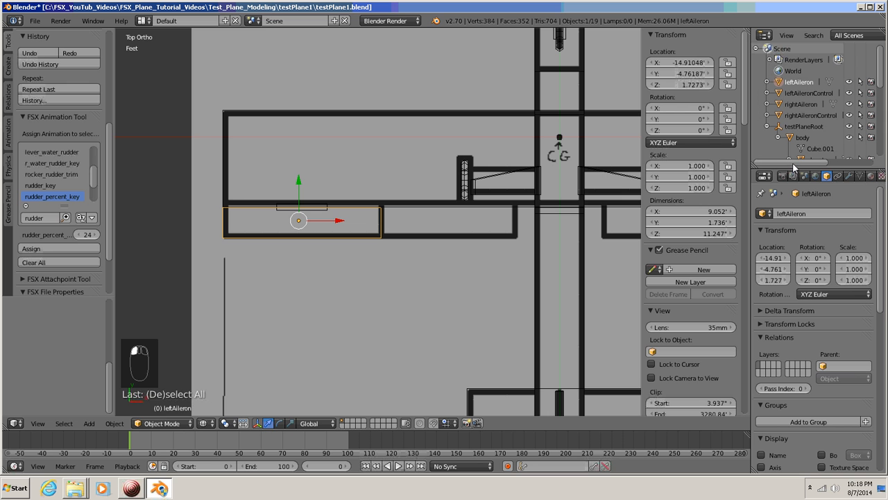
{"action": "left_click", "coordinate": [780, 94]}
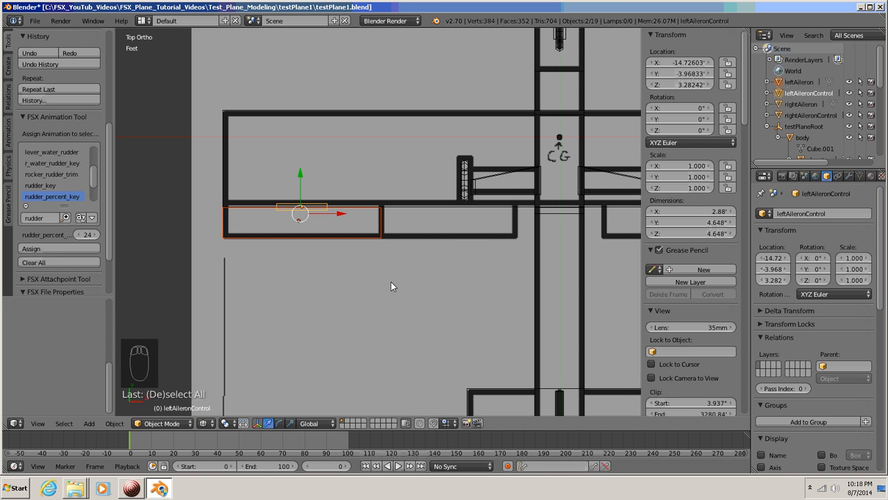
{"action": "key", "text": "a"}
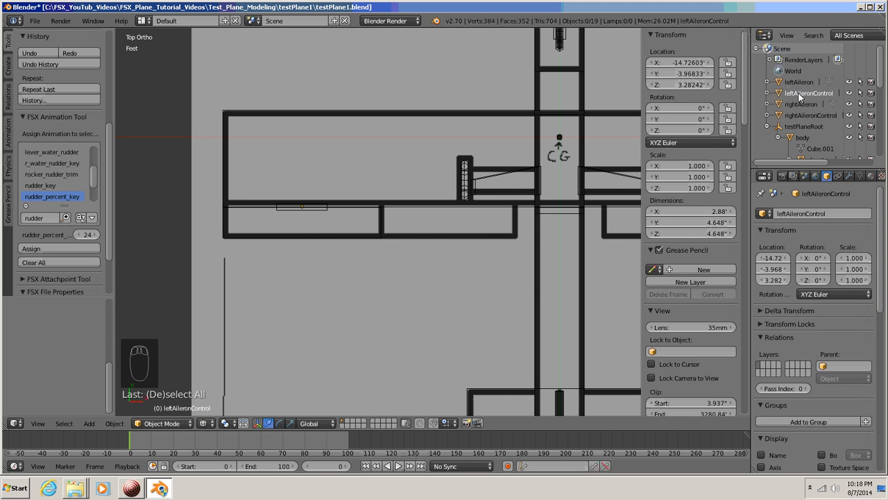
- In left view, lower leftAileronControl and rightAileronControl together by about 5.63 inches along Z to the middle of the wing's thickness
{"action": "left_click", "coordinate": [780, 93]}
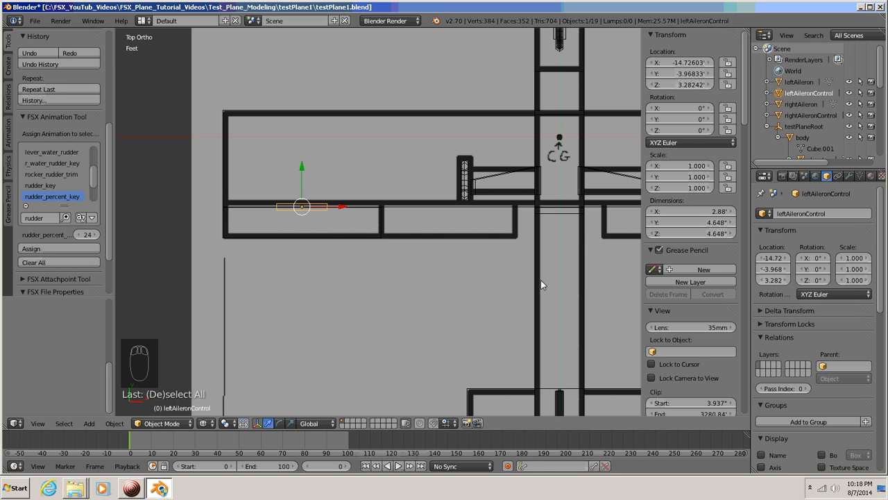
{"action": "key", "text": "ctrl+KP_3"}
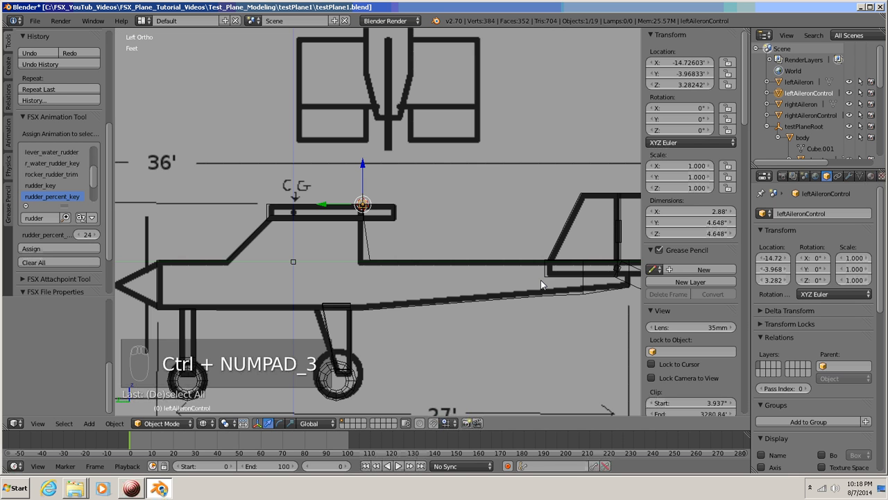
{"action": "scroll", "coordinate": [541, 287], "scroll_direction": "up", "scroll_amount": 6}
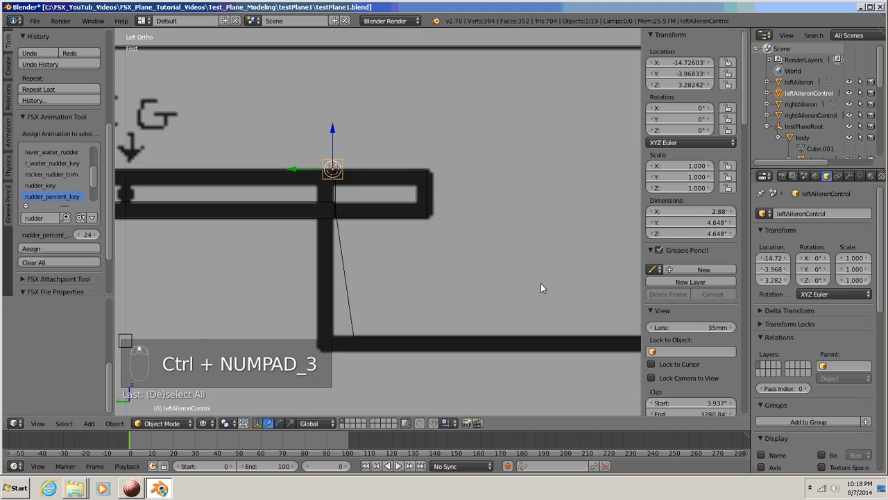
{"action": "middle_click_drag", "start_coordinate": [427, 283], "coordinate": [479, 330], "text": "shift"}
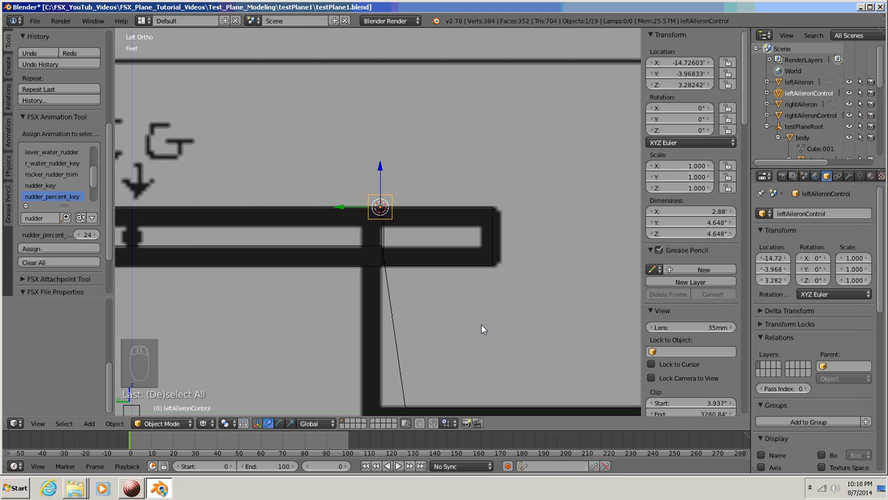
{"action": "middle_click_drag", "start_coordinate": [482, 325], "coordinate": [500, 290], "text": "shift"}
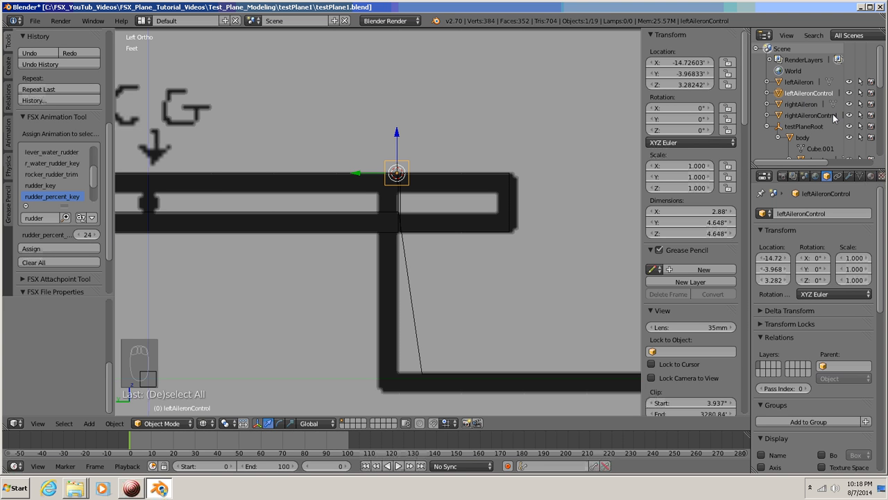
{"action": "left_click", "coordinate": [781, 115], "text": "ctrl"}
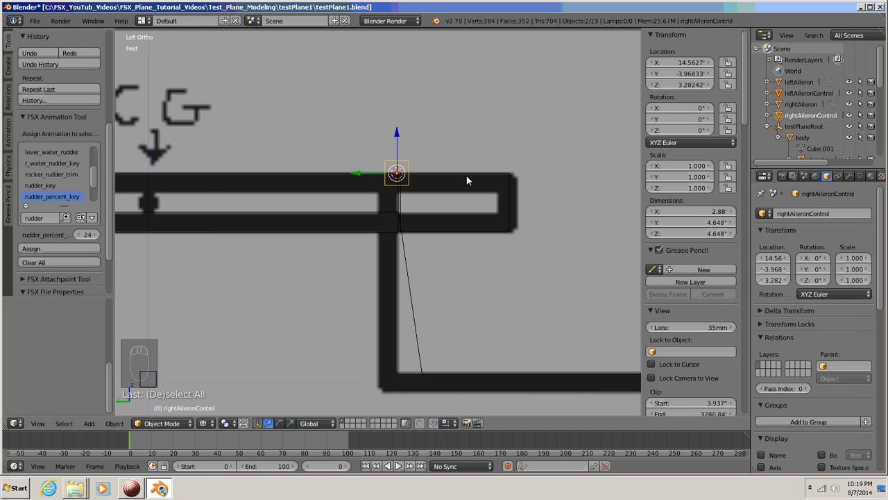
{"action": "key", "text": "g"}
{"action": "key", "text": "z"}
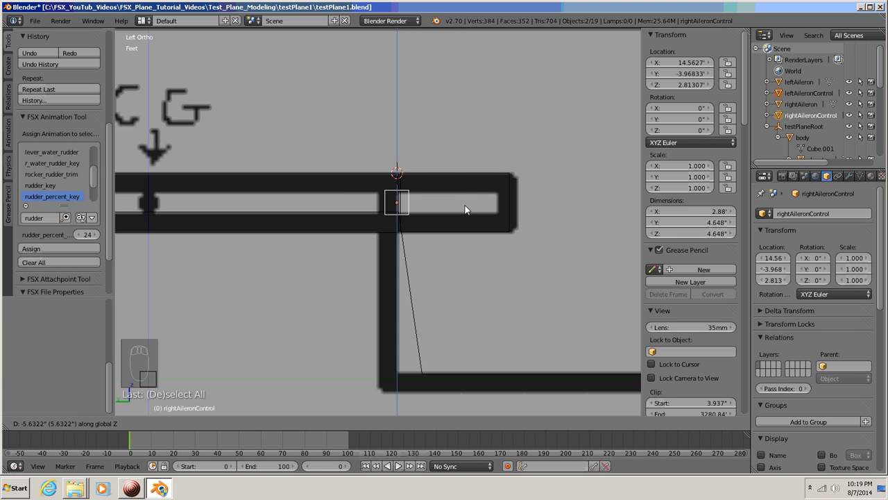
{"action": "left_click", "coordinate": [466, 209]}
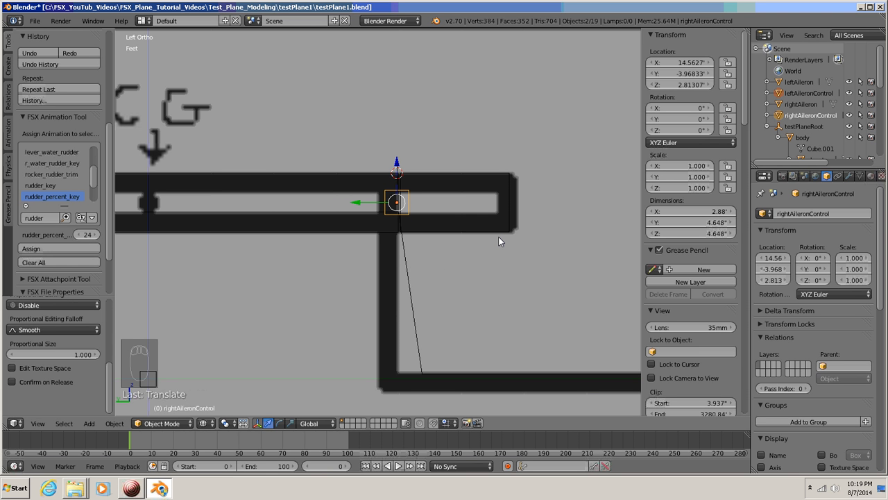
- Enable X-Ray display for leftAileronControl and for rightAileronControl
{"action": "key", "text": "a"}
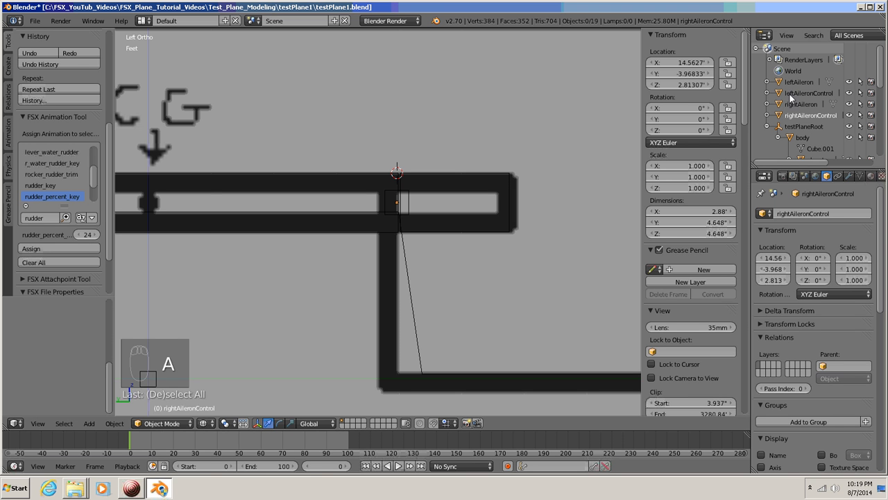
{"action": "left_click", "coordinate": [836, 93]}
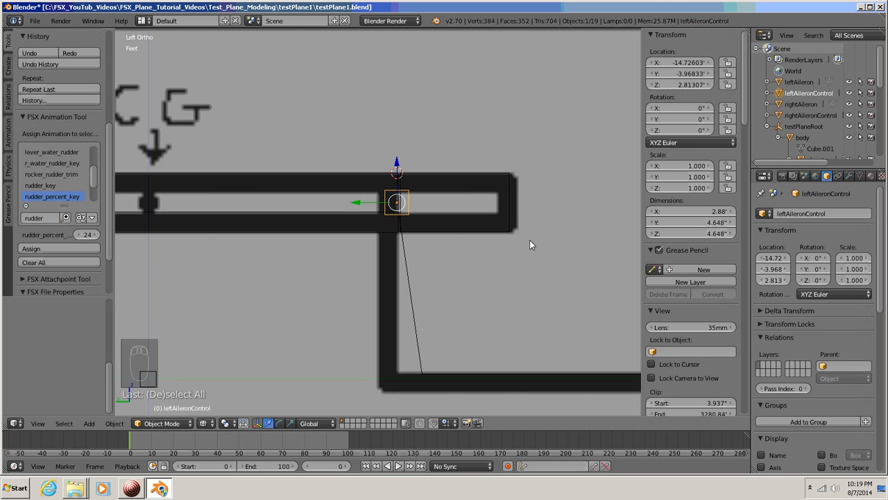
{"action": "middle_click_drag", "start_coordinate": [561, 242], "coordinate": [492, 252]}
{"action": "scroll", "coordinate": [496, 255], "scroll_direction": "down", "scroll_amount": 4}
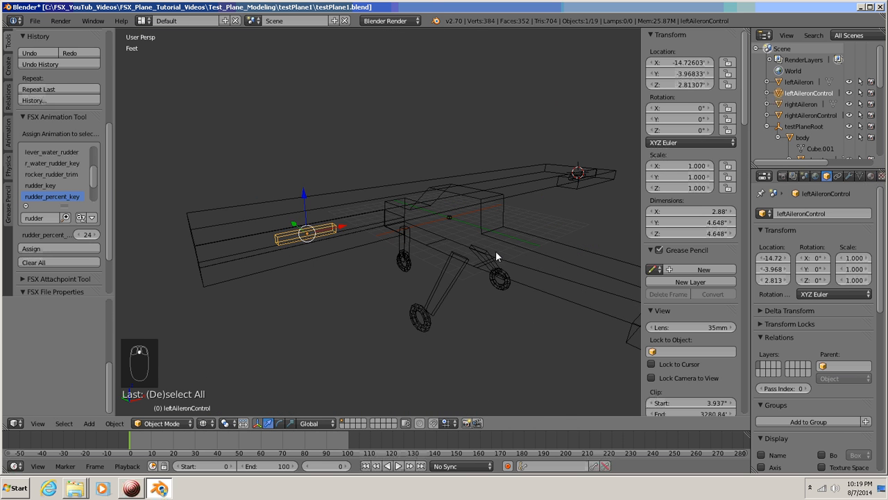
{"action": "middle_click_drag", "start_coordinate": [426, 286], "coordinate": [390, 302]}
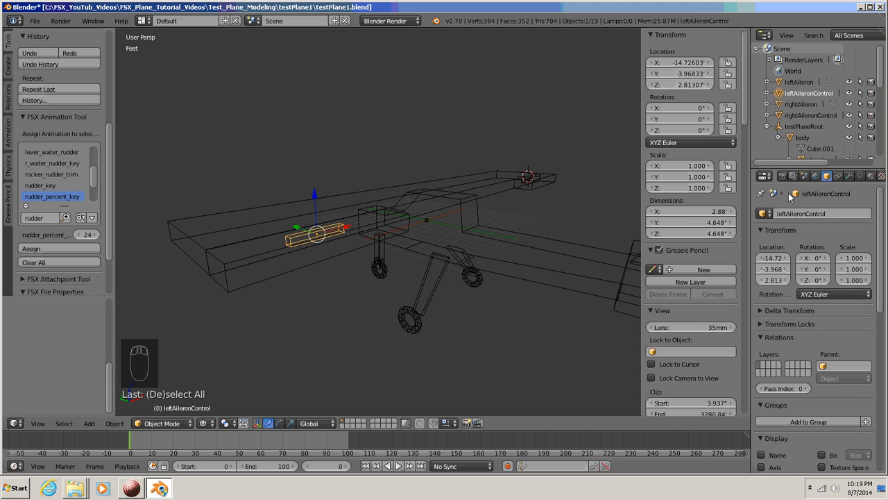
{"action": "left_click_drag", "start_coordinate": [881, 236], "coordinate": [882, 306]}
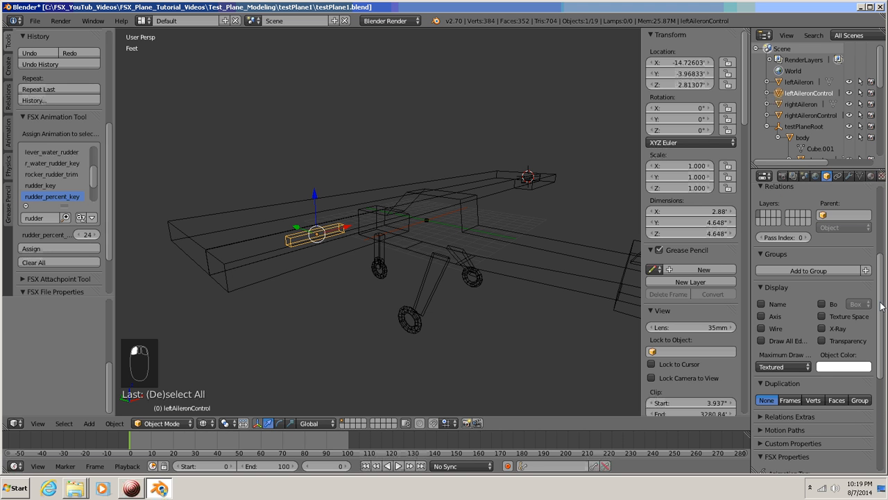
{"action": "left_click", "coordinate": [822, 329]}
{"action": "left_click", "coordinate": [798, 115]}
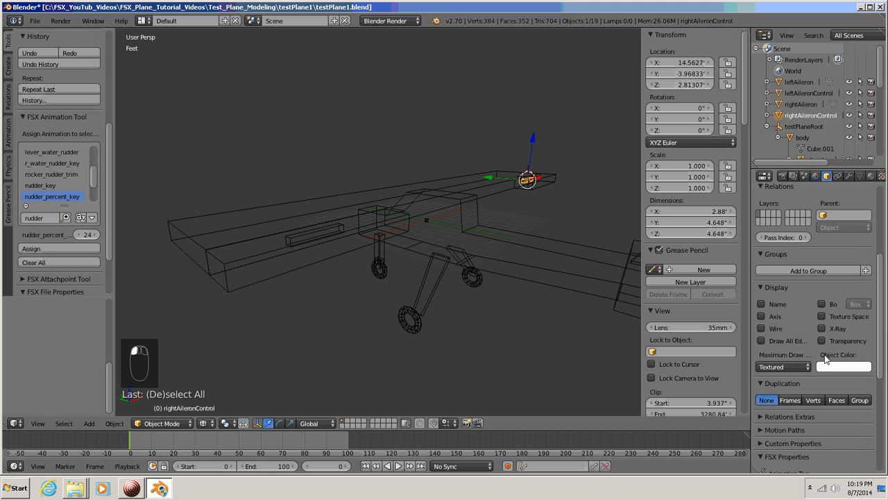
{"action": "left_click", "coordinate": [822, 329]}
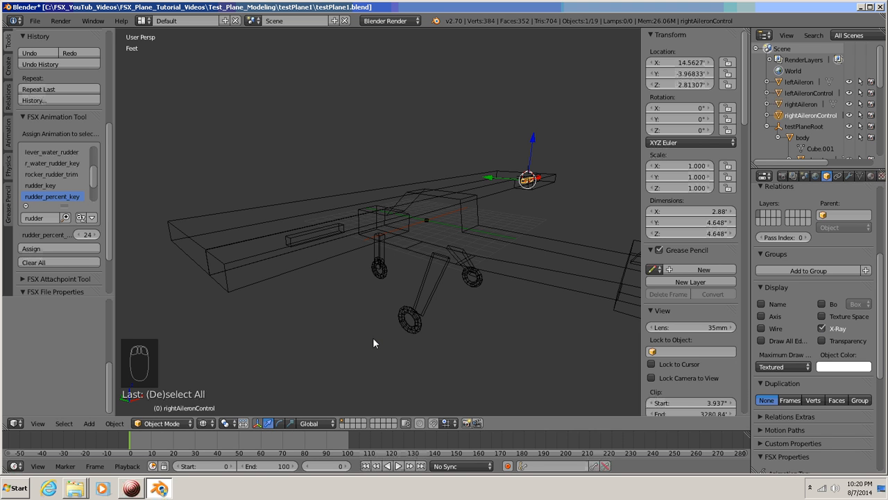
- Parent leftAileron to leftAileronControl using the Object parent type, then clear the selection
{"action": "middle_click_drag", "start_coordinate": [373, 343], "coordinate": [380, 362]}
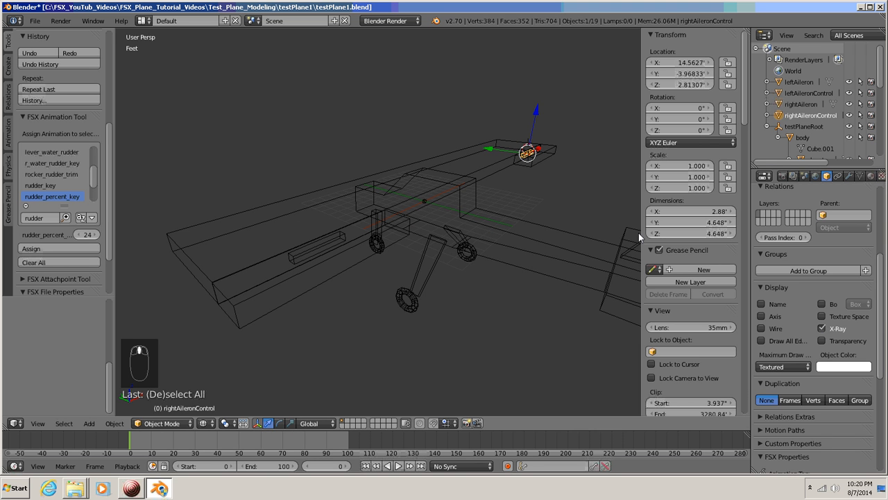
{"action": "left_click", "coordinate": [782, 83]}
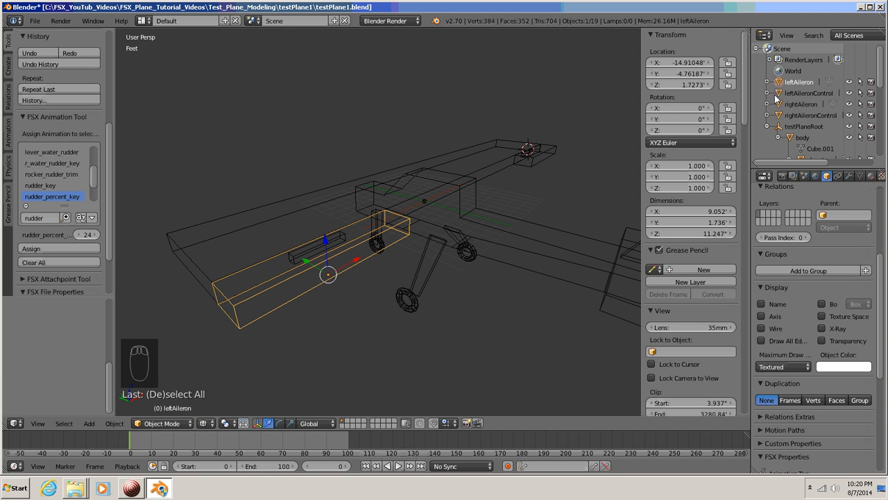
{"action": "left_click", "coordinate": [778, 92]}
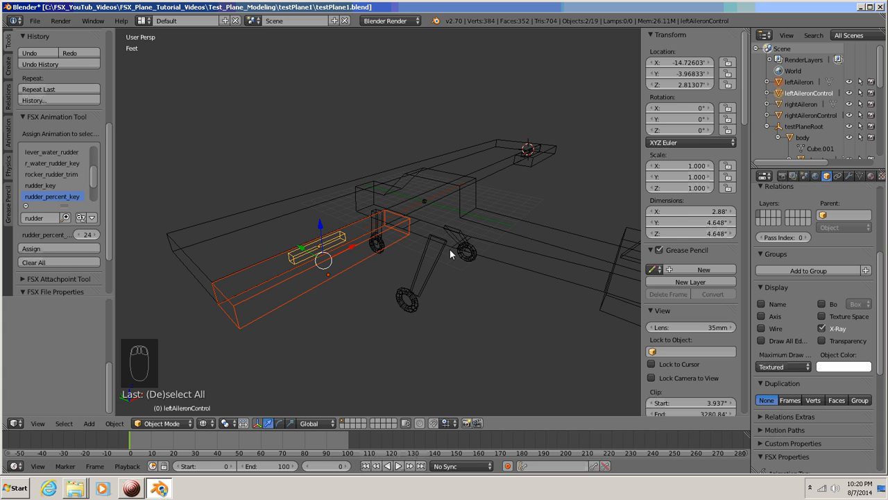
{"action": "key", "text": "ctrl+p"}
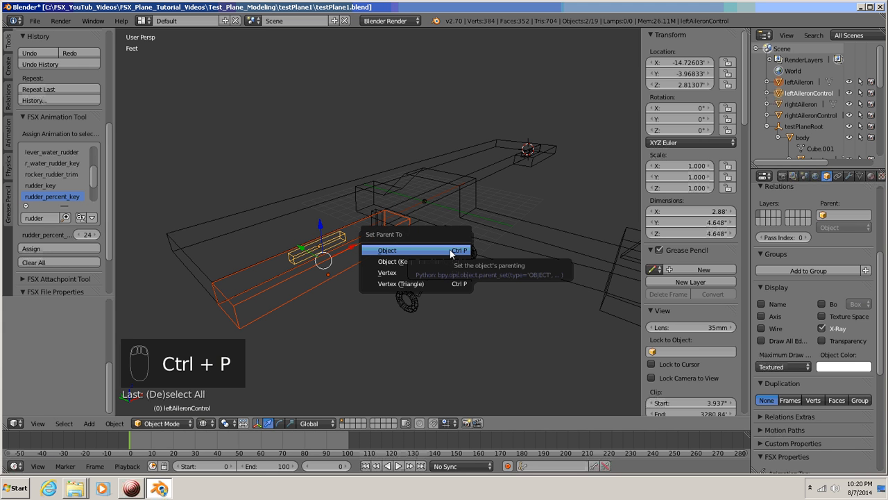
{"action": "left_click", "coordinate": [399, 251]}
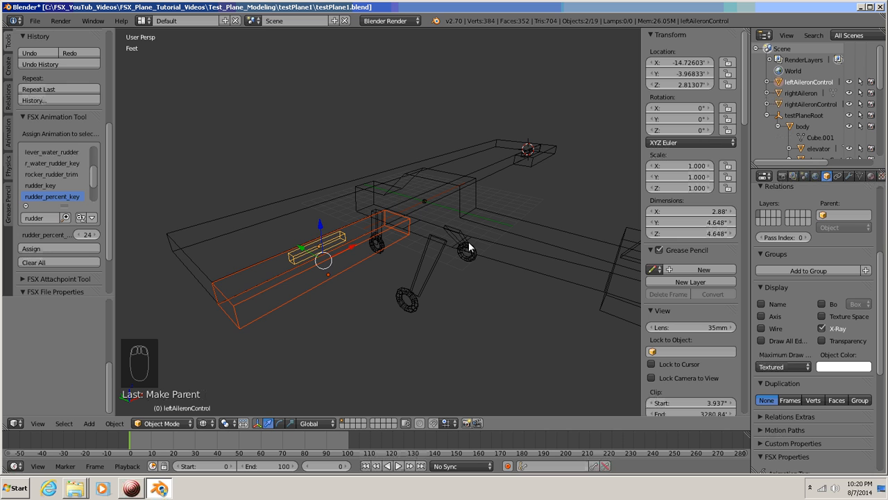
{"action": "key", "text": "a"}
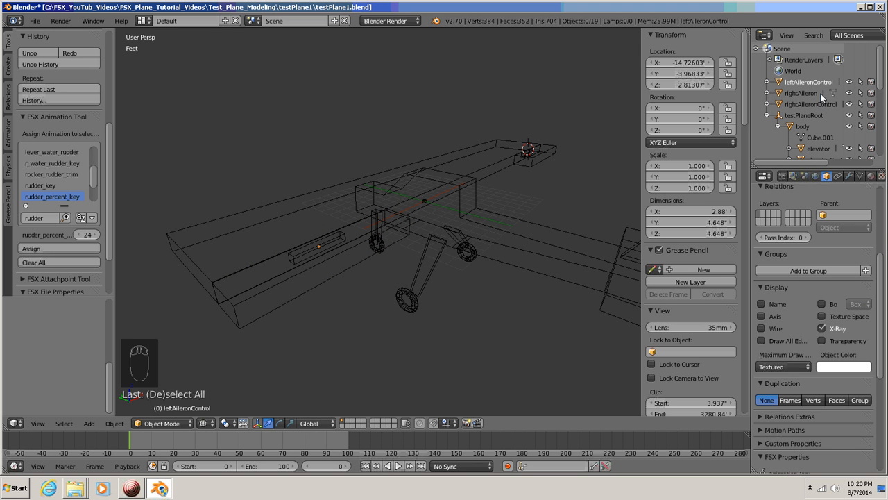
- Parent rightAileron to rightAileronControl using the Object parent type, then clear the selection
{"action": "left_click", "coordinate": [779, 95]}
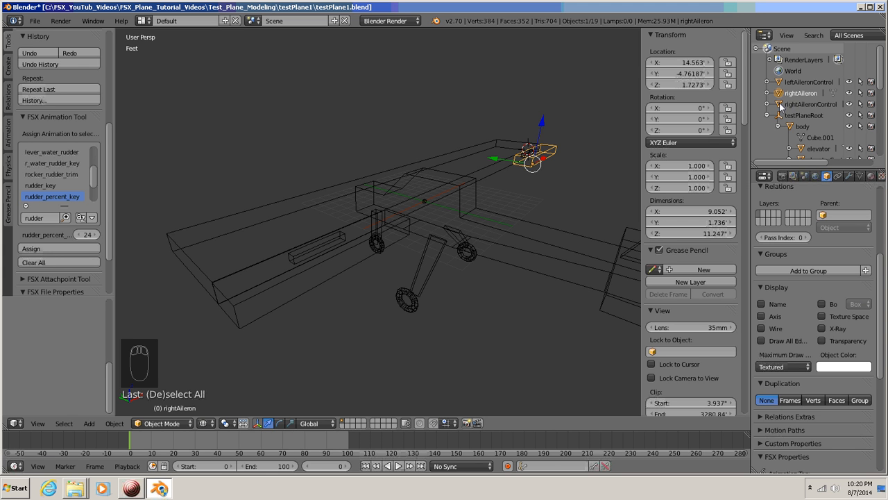
{"action": "left_click", "coordinate": [780, 105], "text": "ctrl"}
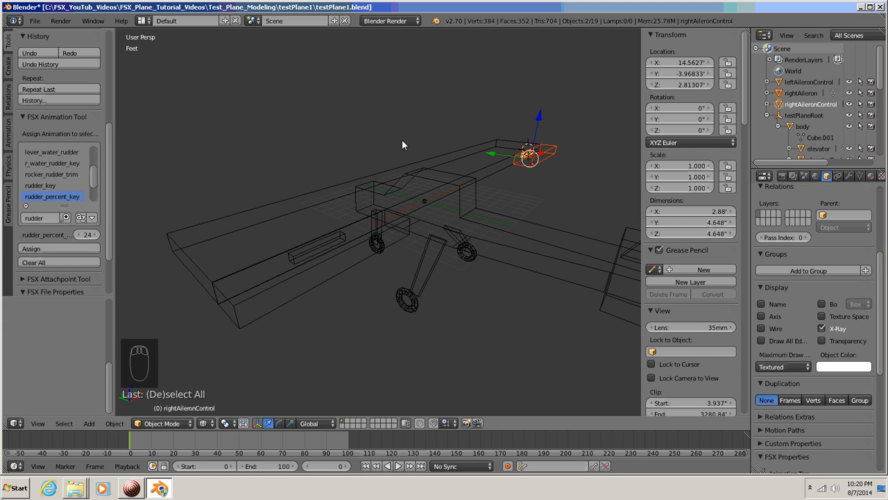
{"action": "key", "text": "ctrl+p"}
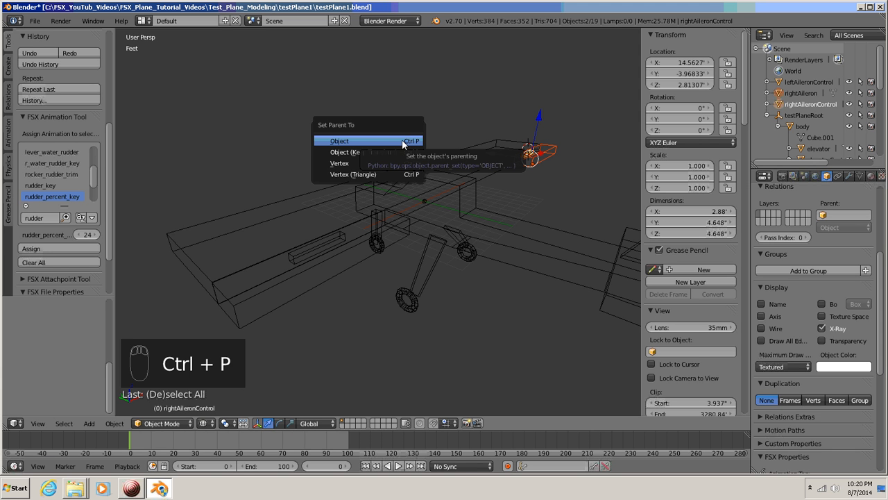
{"action": "left_click", "coordinate": [353, 142]}
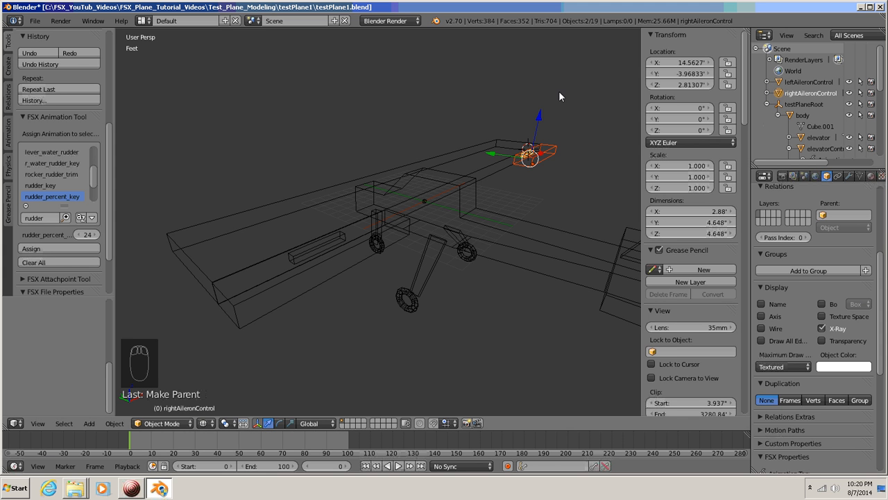
{"action": "key", "text": "a"}
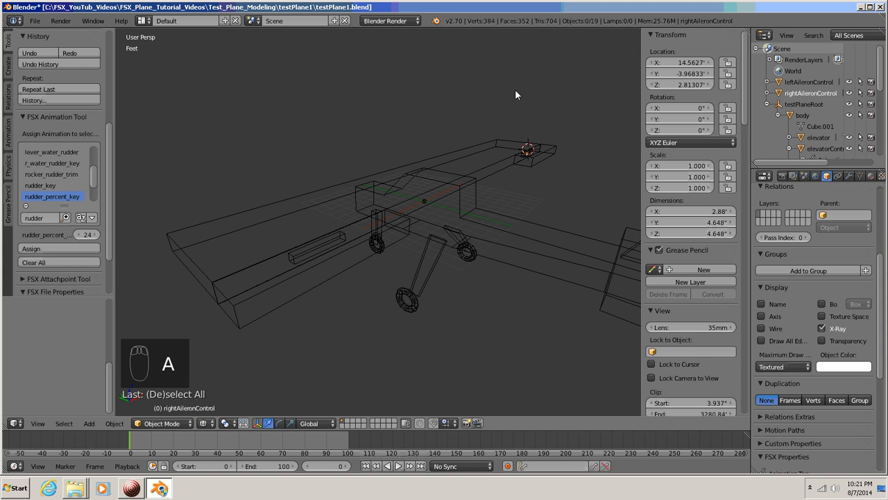
- Parent leftAileronControl and rightAileronControl together to the body object using the Object parent type, and deselect everything
{"action": "left_click", "coordinate": [778, 82]}
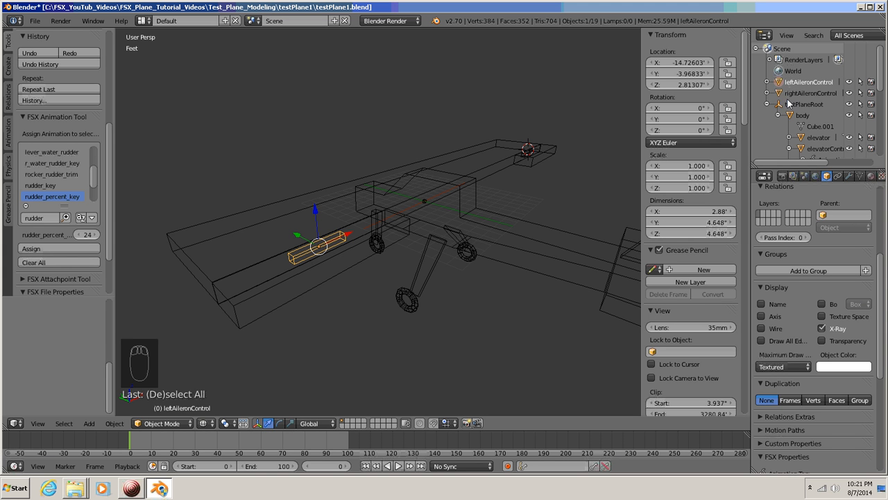
{"action": "left_click", "coordinate": [781, 94]}
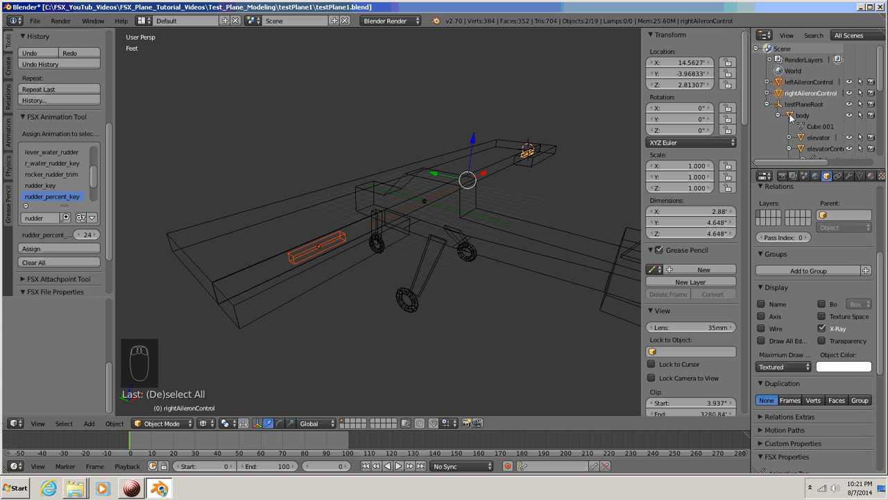
{"action": "left_click", "coordinate": [791, 115]}
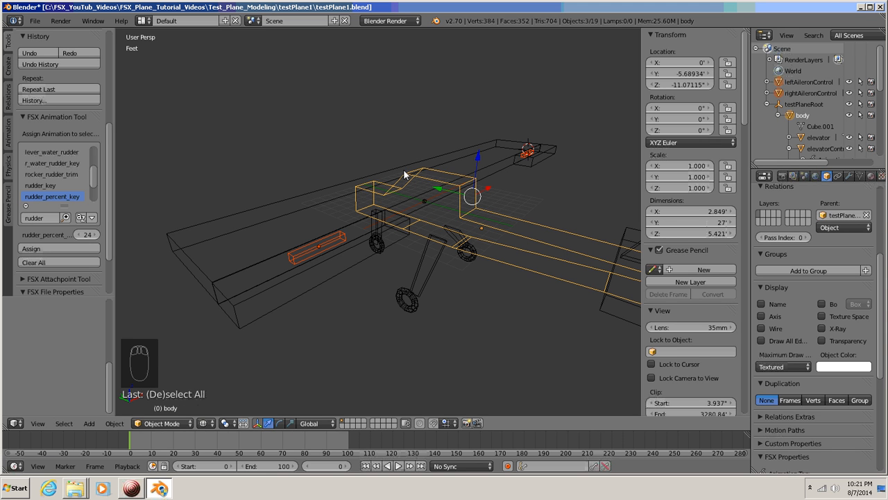
{"action": "key", "text": "ctrl+p"}
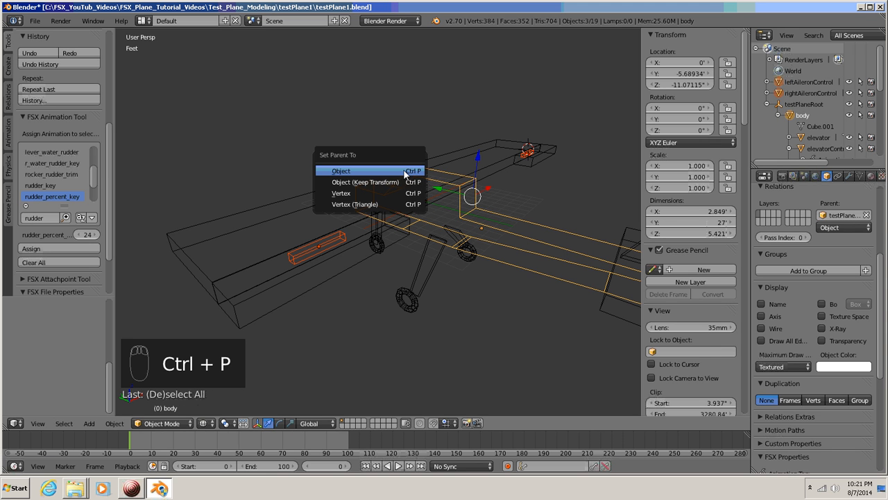
{"action": "left_click", "coordinate": [356, 171]}
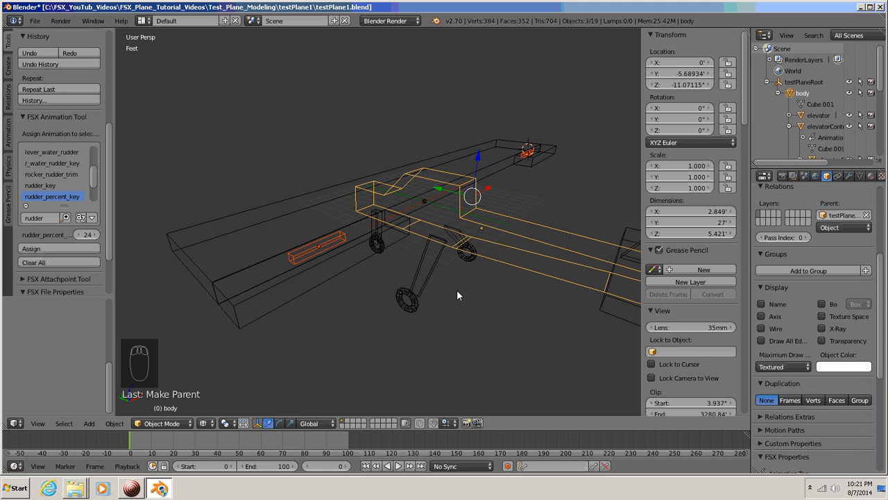
{"action": "key", "text": "a"}
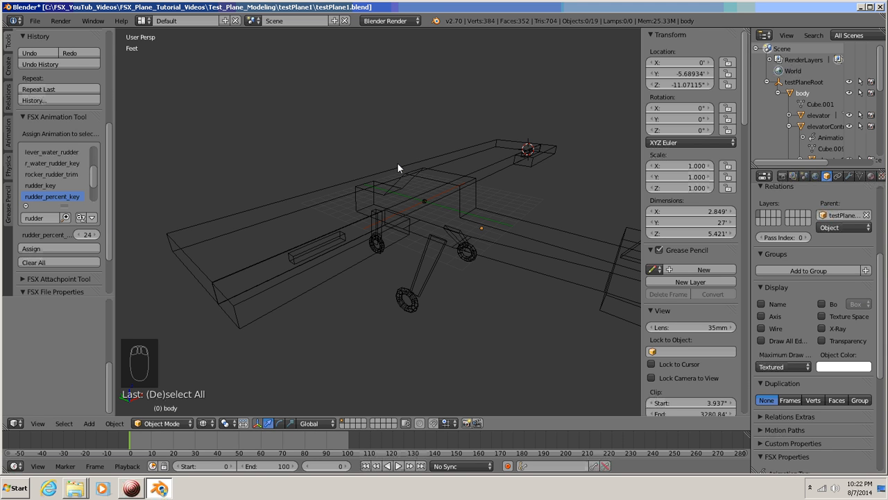
- Save the testPlane1.blend file and close Blender
{"action": "left_click", "coordinate": [34, 20]}
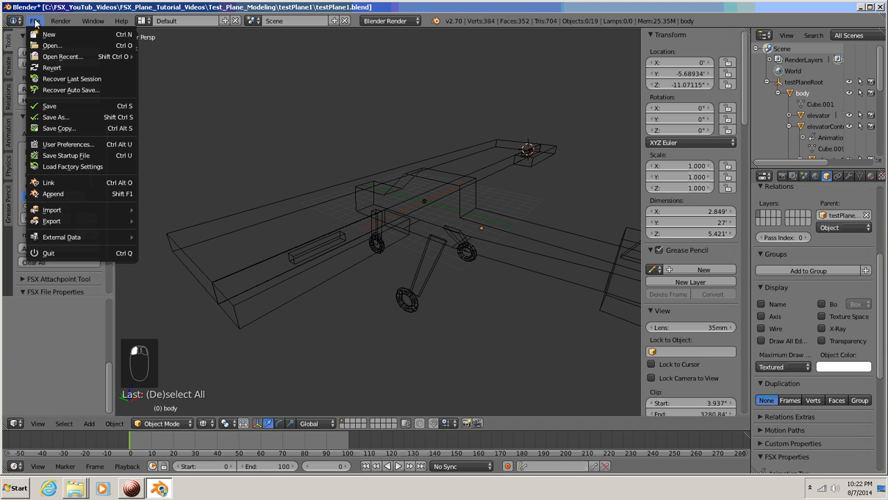
{"action": "left_click", "coordinate": [48, 106]}
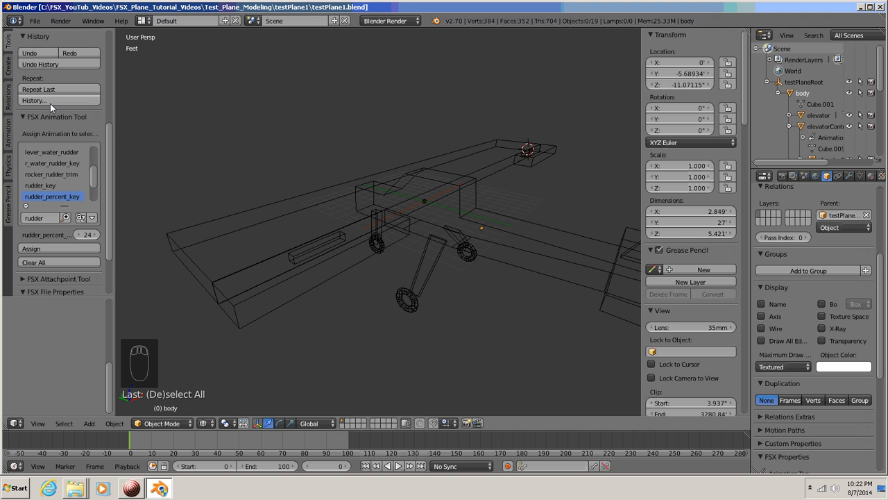
{"action": "left_click", "coordinate": [882, 8]}
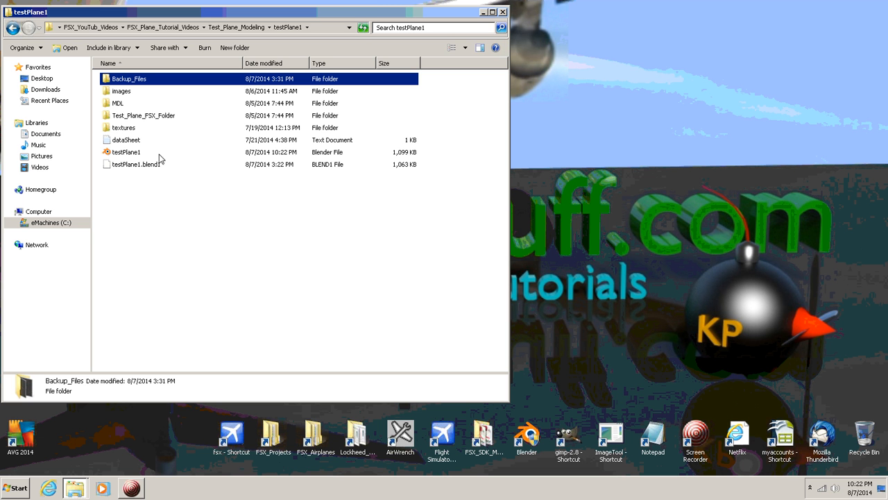
- Copy the testPlane1 Blender file from the testPlane1 folder into its Backup_Files subfolder
{"action": "left_click", "coordinate": [108, 154]}
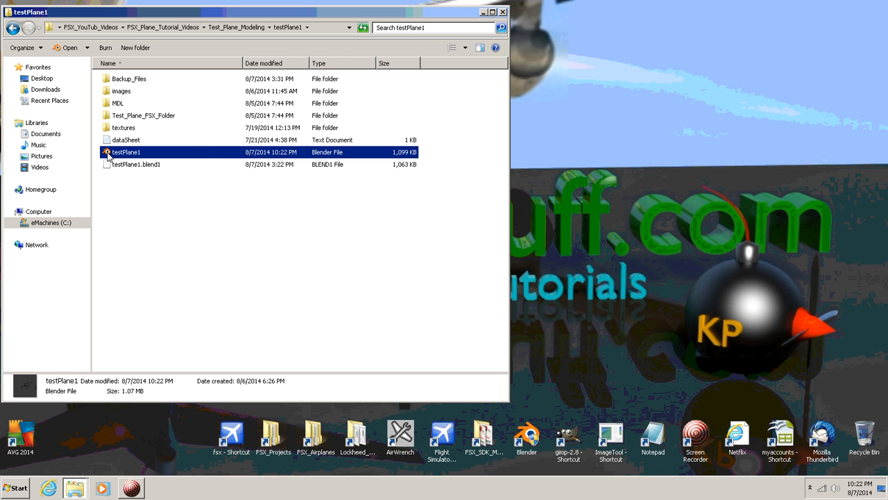
{"action": "right_click", "coordinate": [108, 155]}
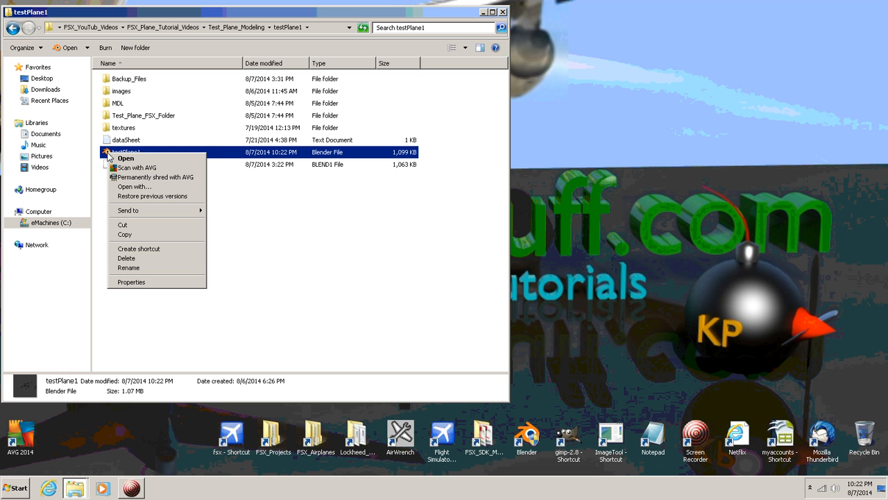
{"action": "left_click", "coordinate": [130, 235]}
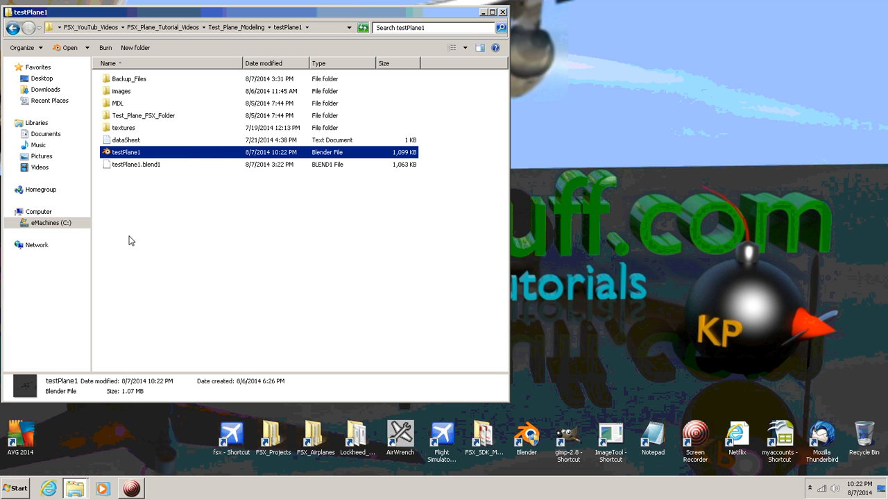
{"action": "double_click", "coordinate": [109, 81]}
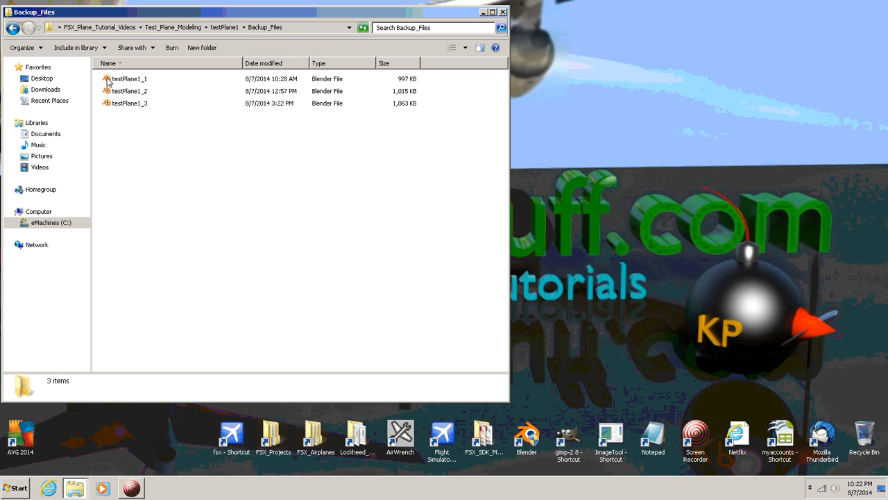
{"action": "right_click", "coordinate": [181, 163]}
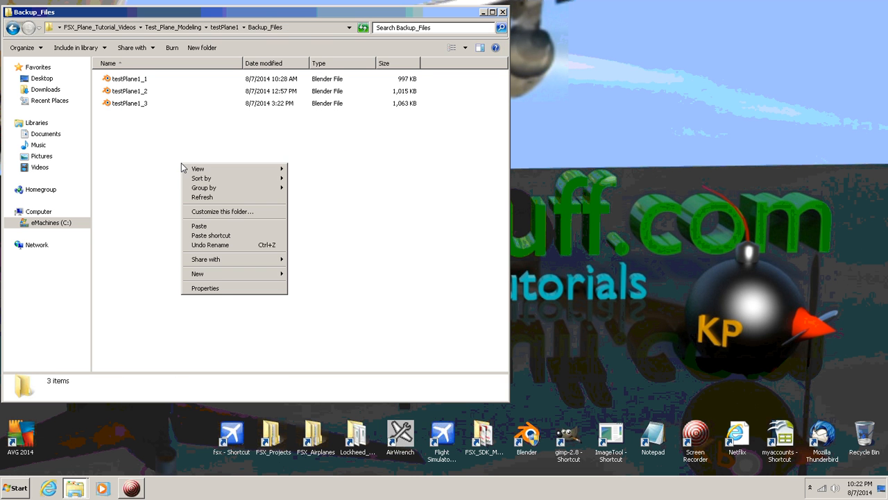
{"action": "left_click", "coordinate": [200, 225]}
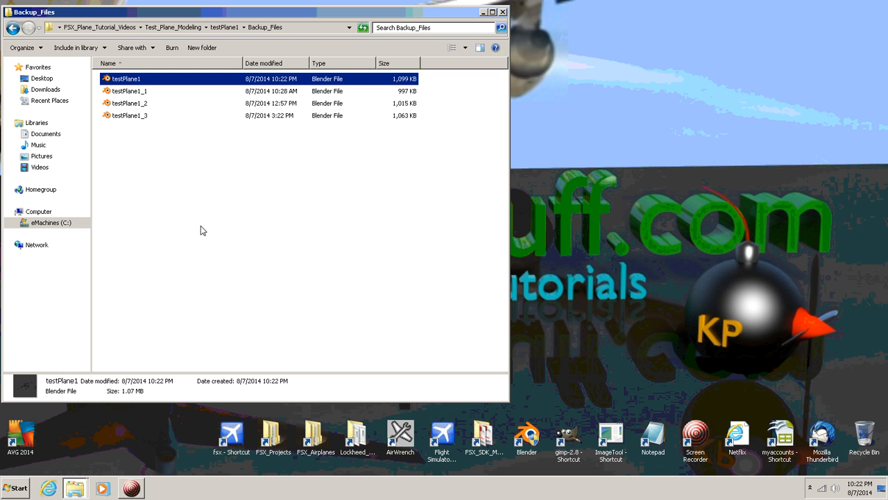
- Rename the copied testPlane1 file in Backup_Files as testPlane1_4
{"action": "left_click", "coordinate": [141, 81]}
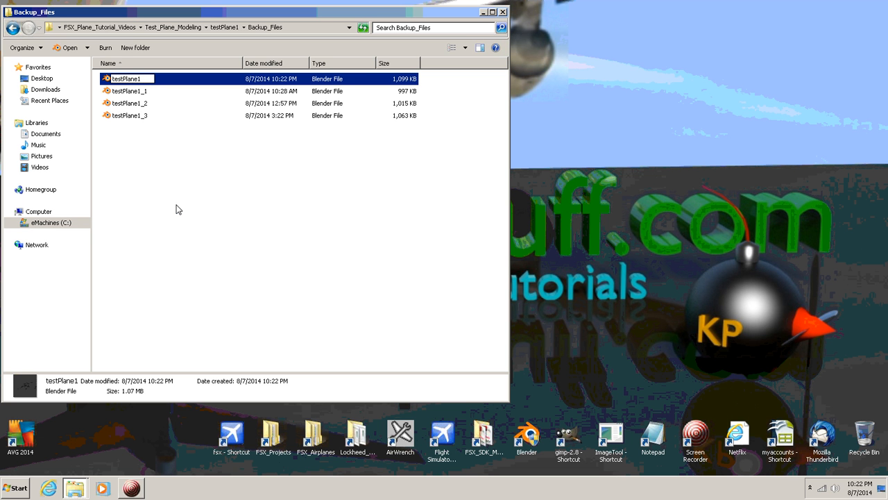
{"action": "type", "text": "_4"}
{"action": "key", "text": "Return"}
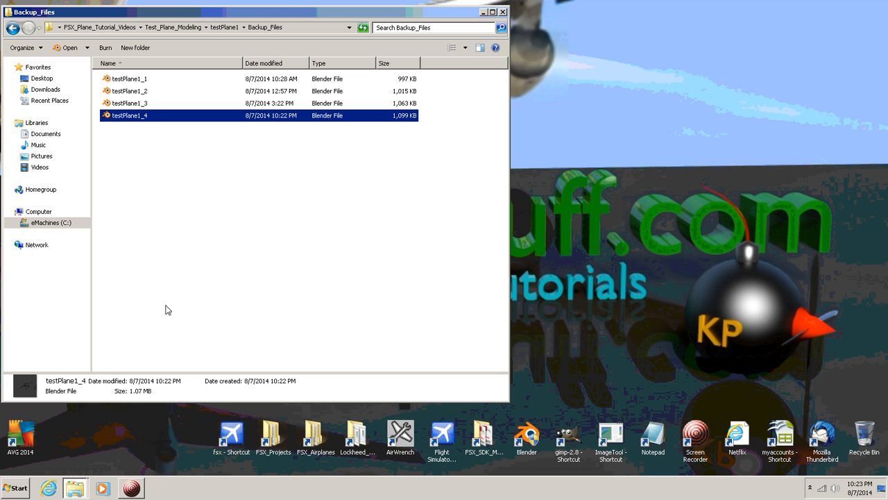
{"action": "left_click", "coordinate": [130, 417]}
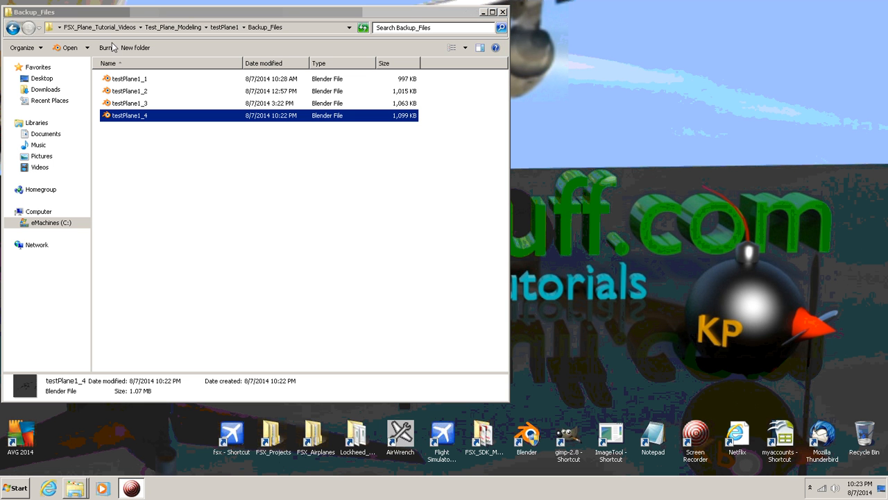